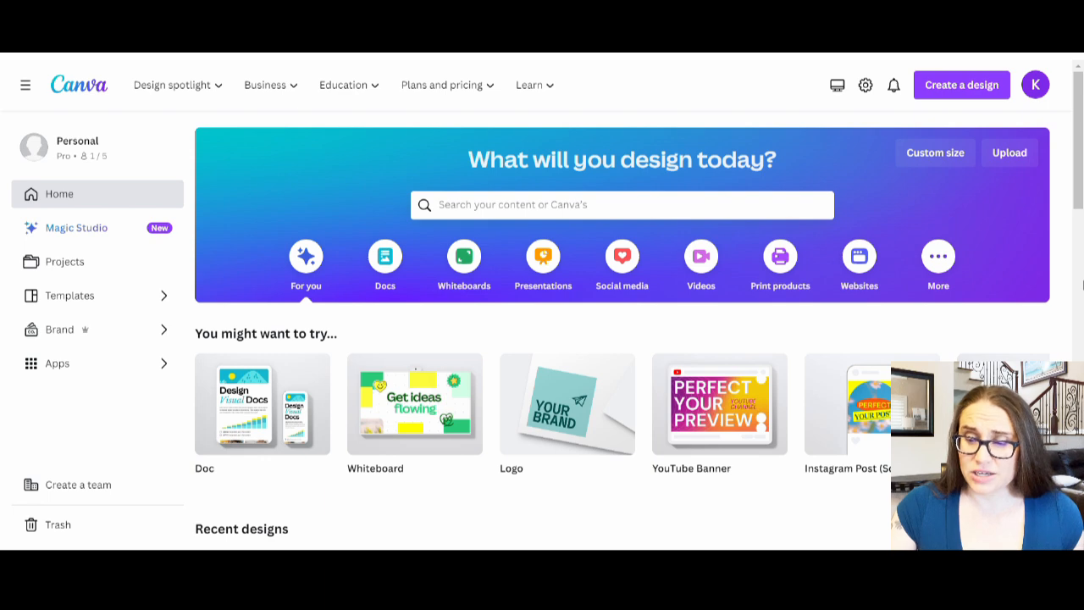
# Create a new blank design with a custom size of 4500 × 5400 px
pyautogui.click(926, 166)
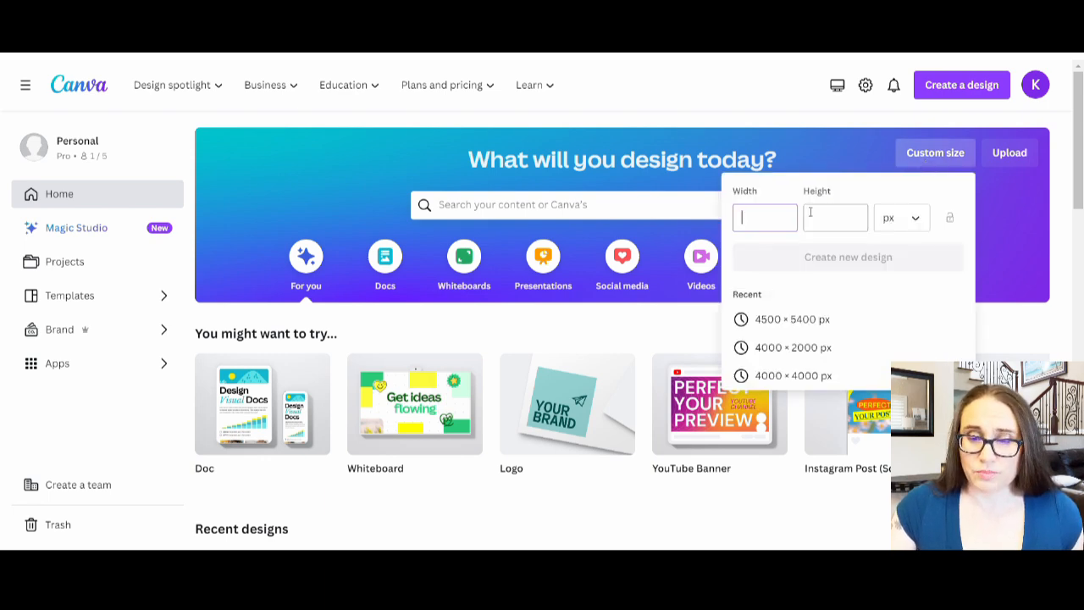
pyautogui.click(820, 319)
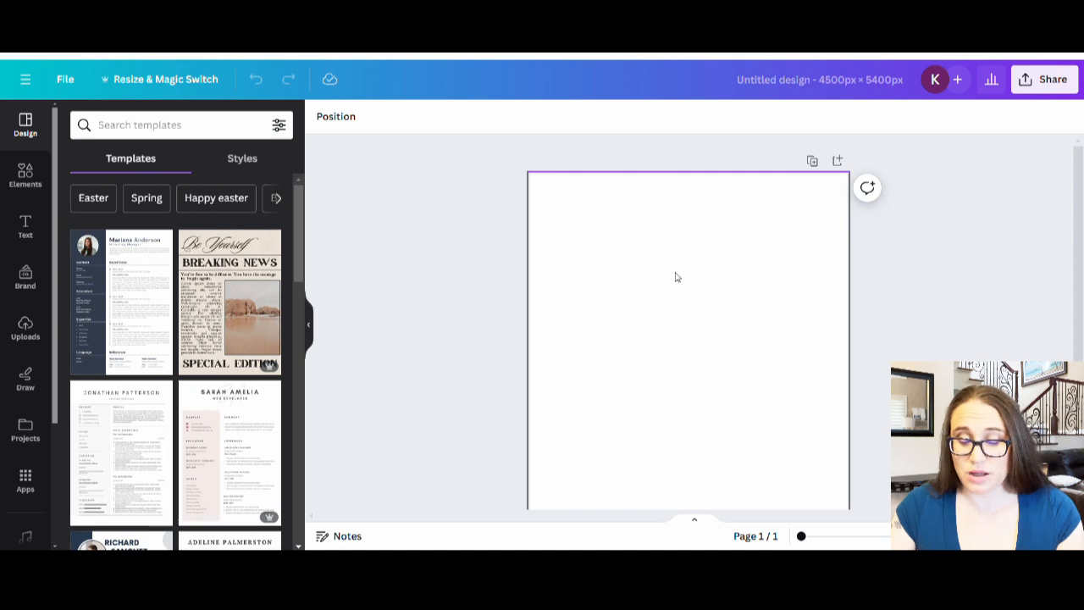
# Add a text box reading HOMEPLATE to the blank page
pyautogui.click(678, 276)
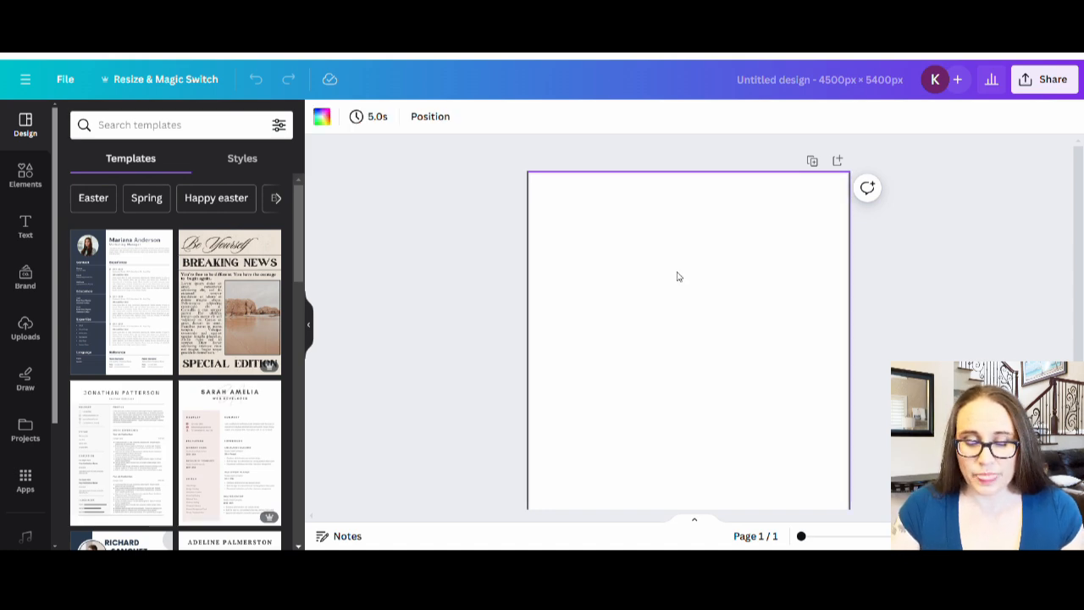
pyautogui.press('t')
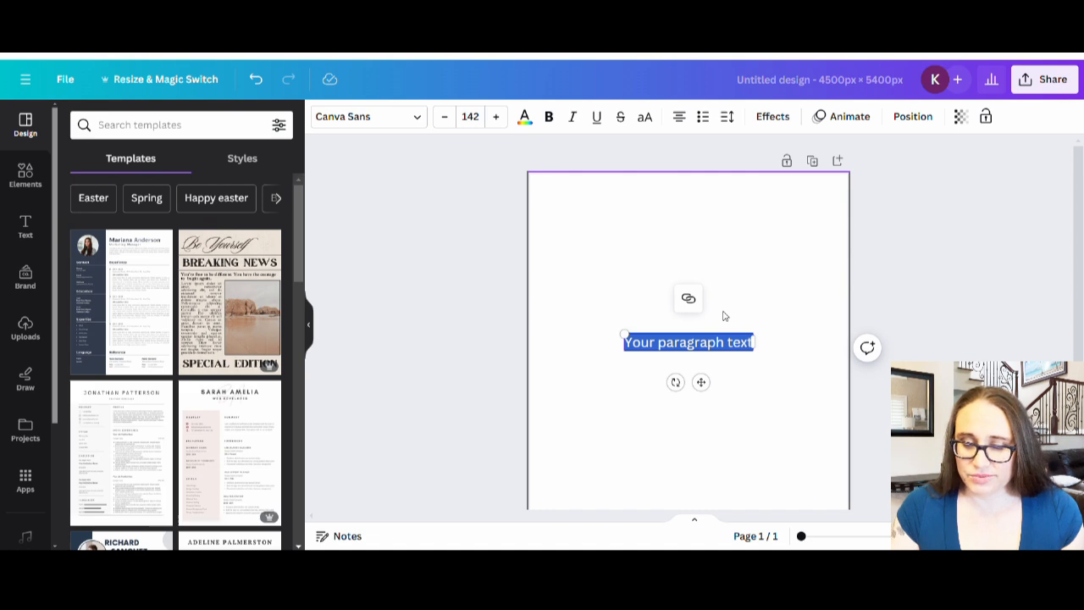
pyautogui.press('BackSpace')
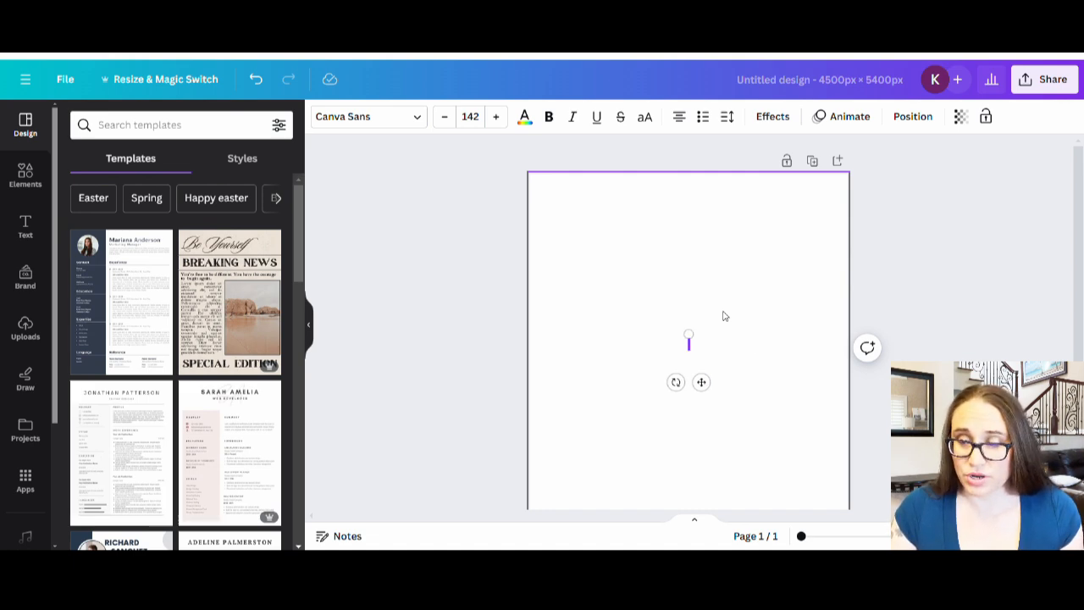
pyautogui.write('HO')
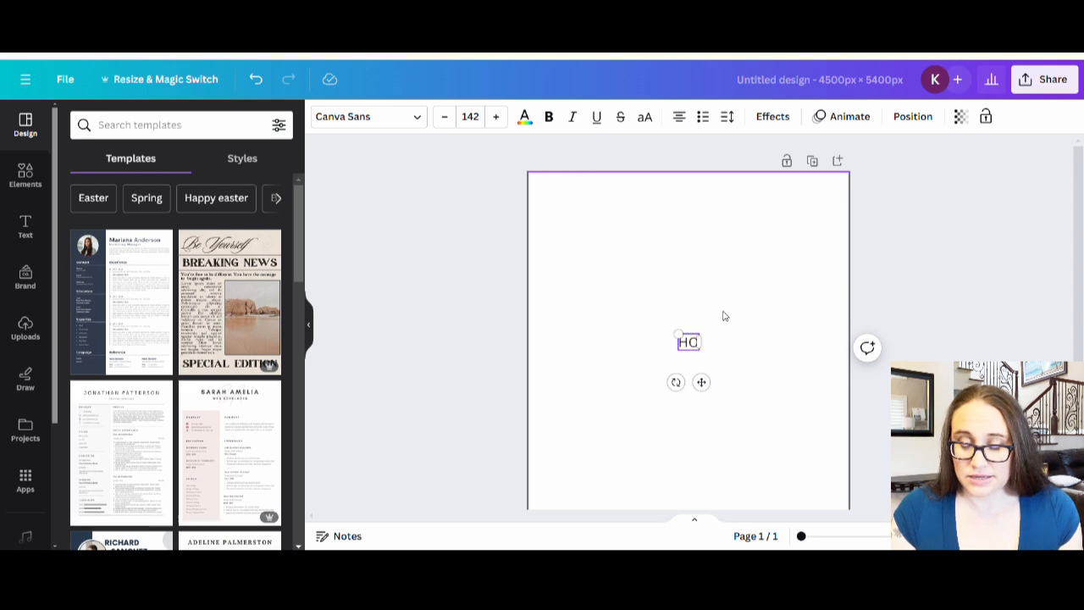
pyautogui.write('MEPLATE')
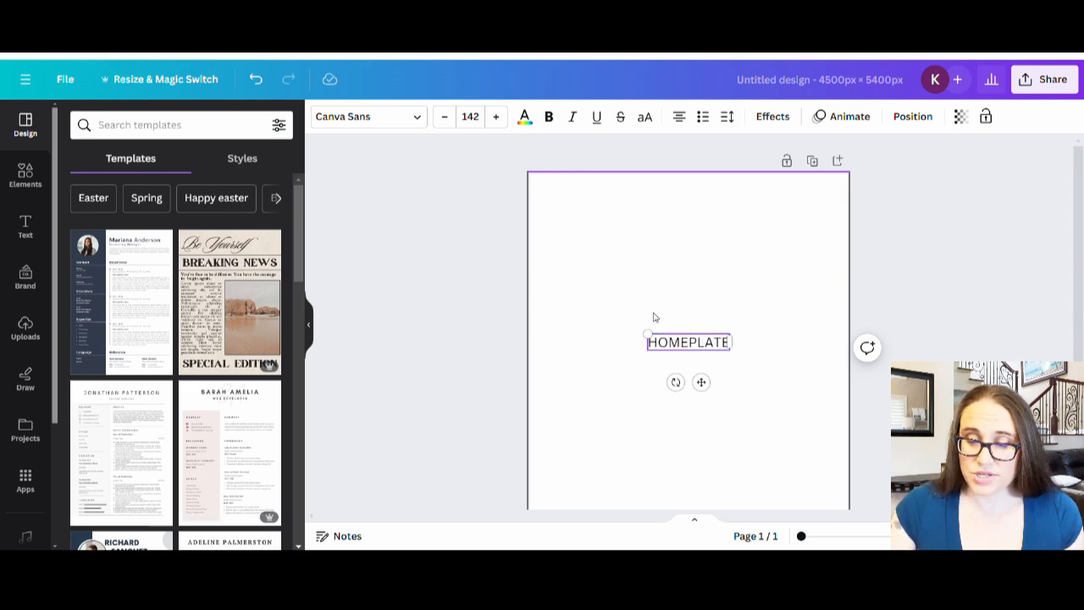
# Enlarge the HOMEPLATE text to about font size 323 and centre it near the top of the page
pyautogui.moveTo(646, 335); pyautogui.dragTo(544, 314)
pyautogui.click(661, 395)
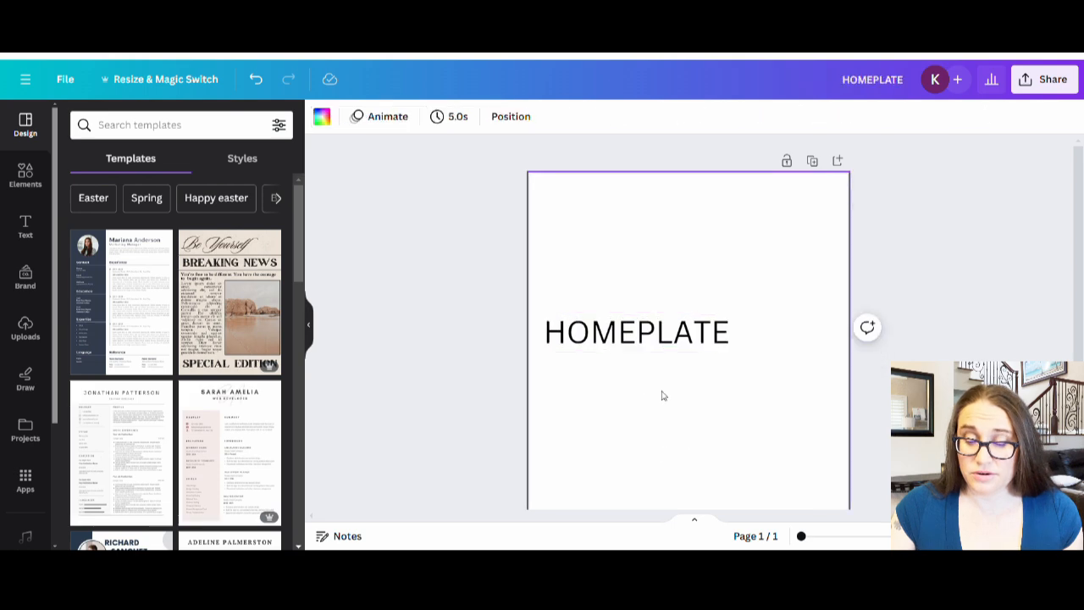
pyautogui.click(661, 321)
pyautogui.moveTo(661, 320); pyautogui.dragTo(700, 236)
# Add a text box reading Social Club and place it centred in the lower part of the page
pyautogui.click(726, 319)
pyautogui.press('t')
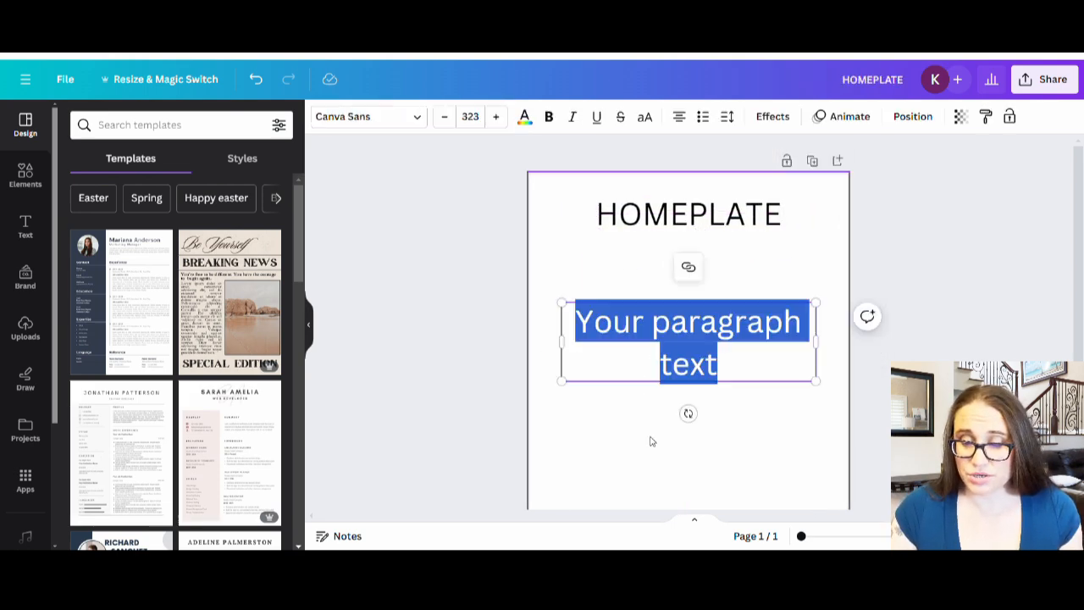
pyautogui.write('So')
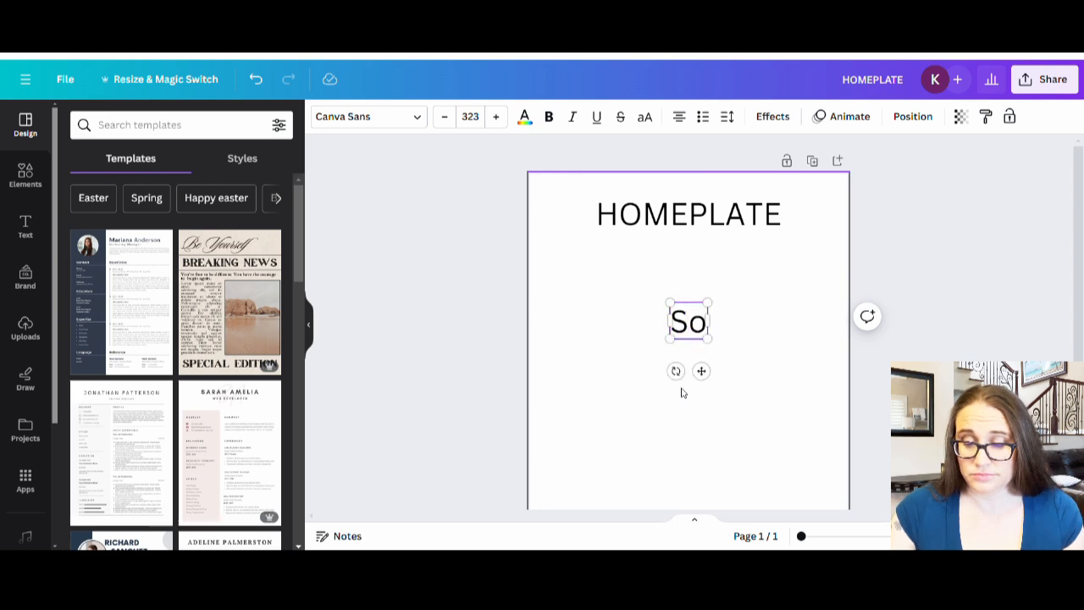
pyautogui.write('cial Club')
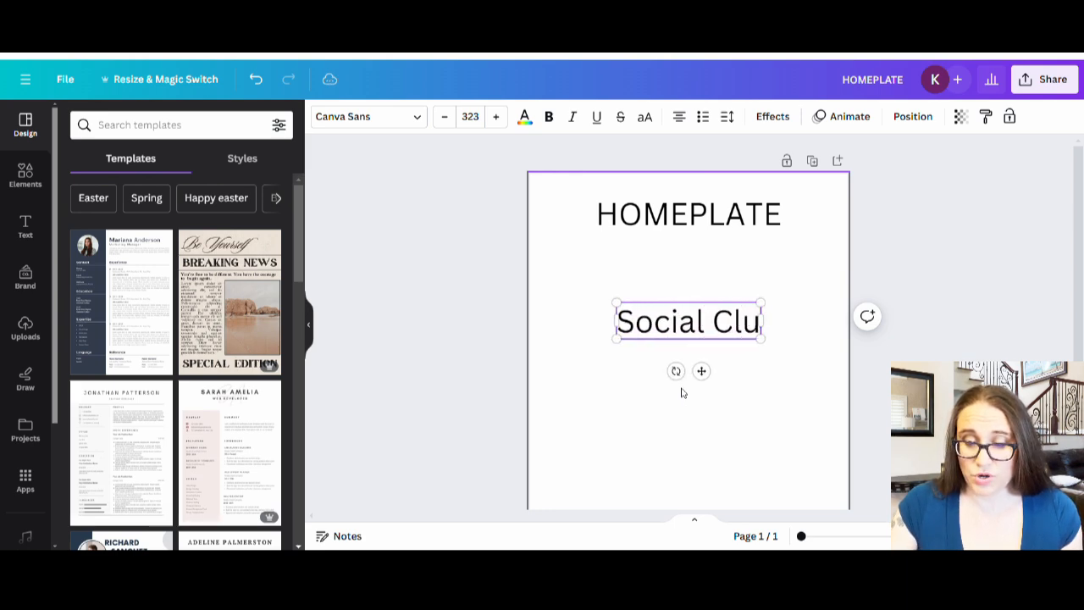
pyautogui.click(698, 423)
pyautogui.moveTo(700, 310); pyautogui.dragTo(694, 416)
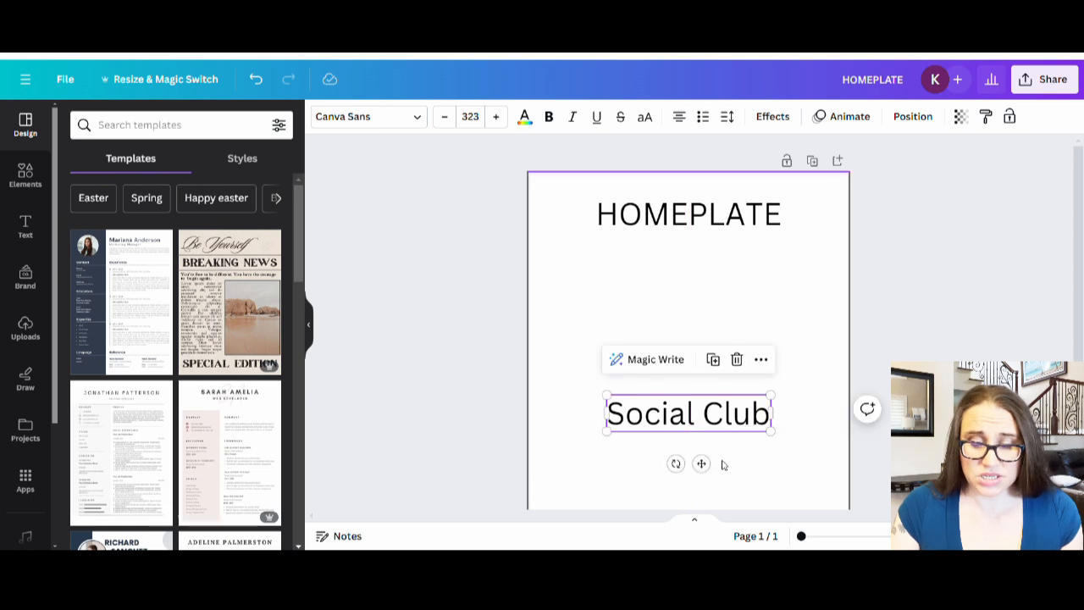
# Add a third text box reading LOUD AND PROUD MOM
pyautogui.click(753, 467)
pyautogui.press('t')
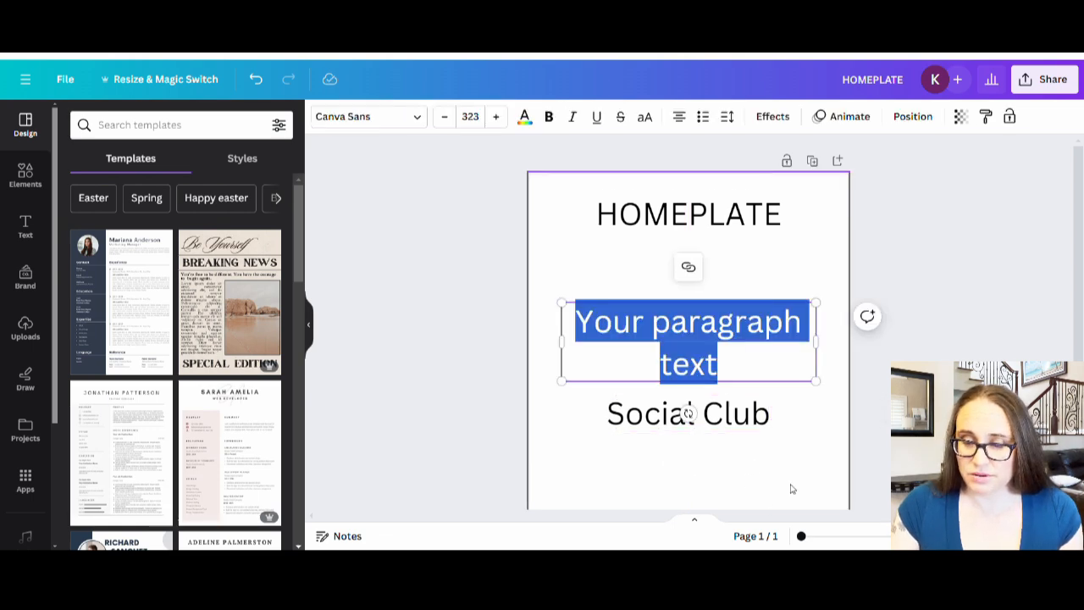
pyautogui.write('LOUD AND')
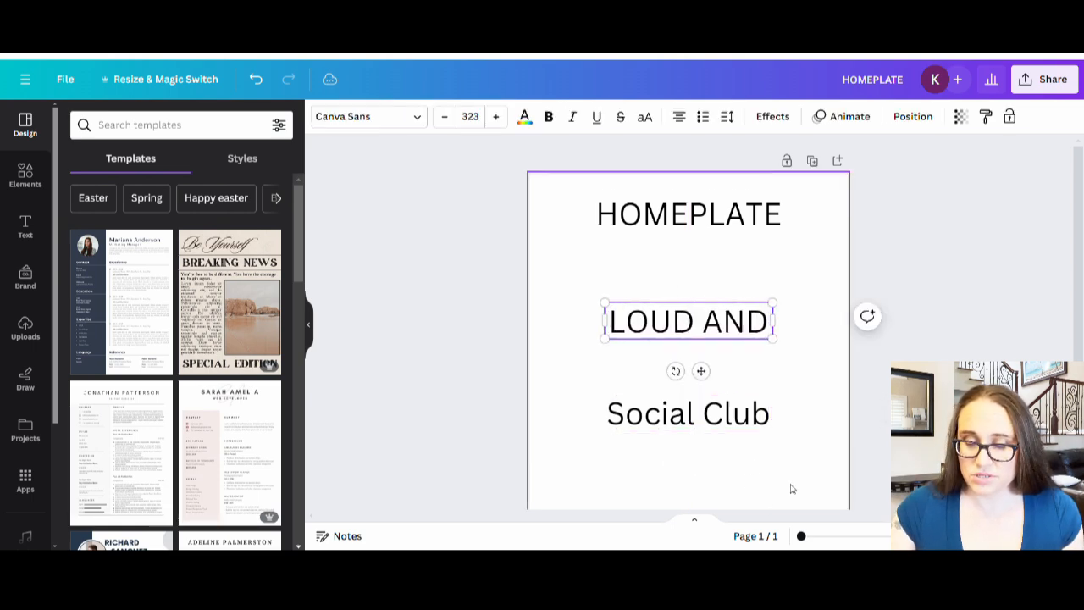
pyautogui.write(' PROUD MOMS')
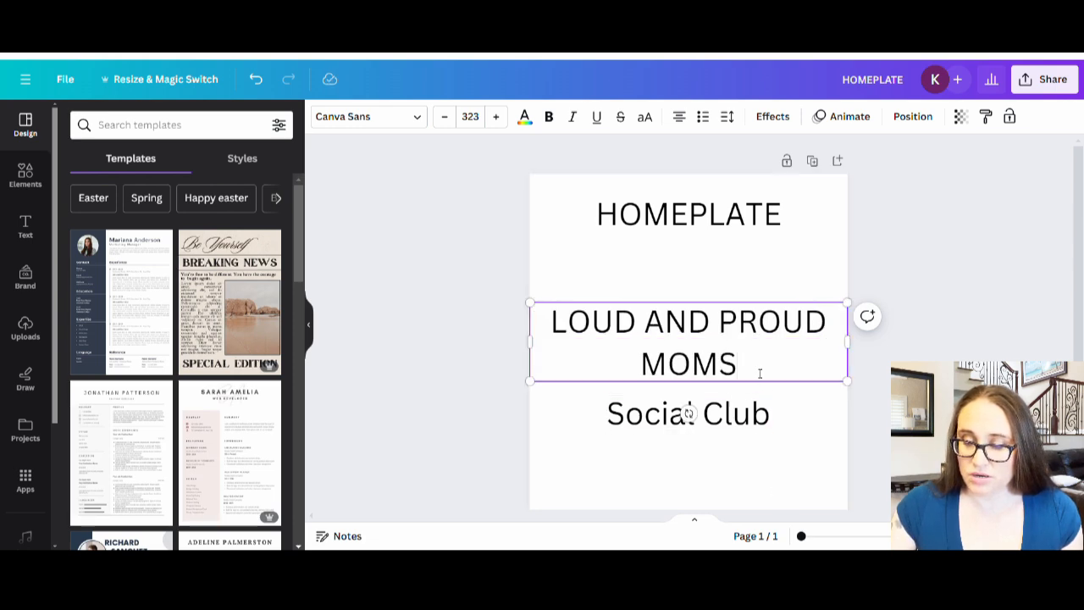
pyautogui.press('BackSpace')
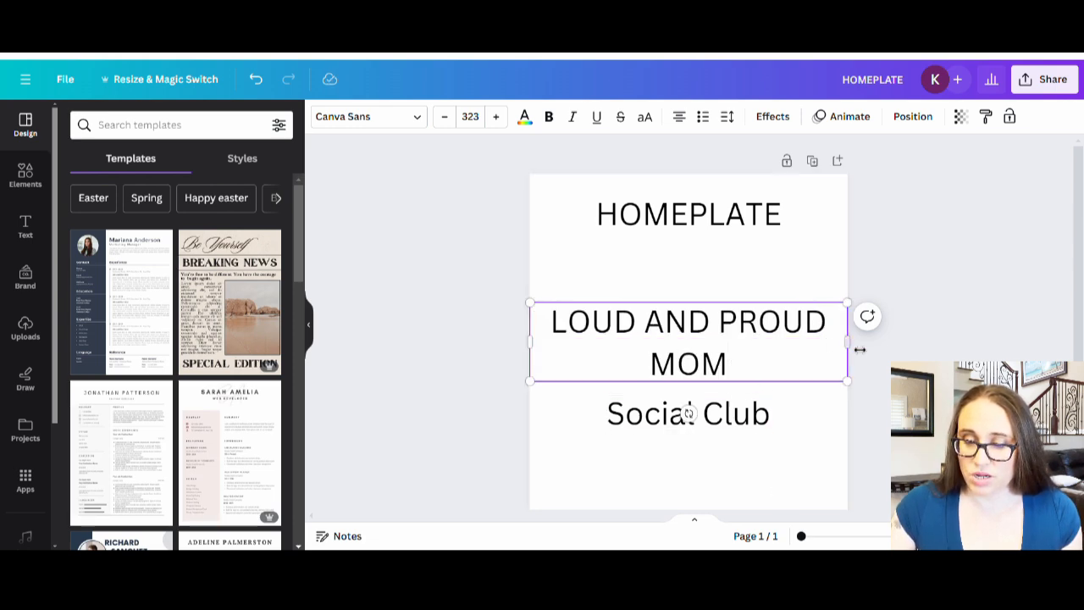
# Shrink LOUD AND PROUD MOM to one line at about font size 236 and place it directly beneath Social Club
pyautogui.moveTo(849, 343); pyautogui.dragTo(813, 344)
pyautogui.click(947, 354)
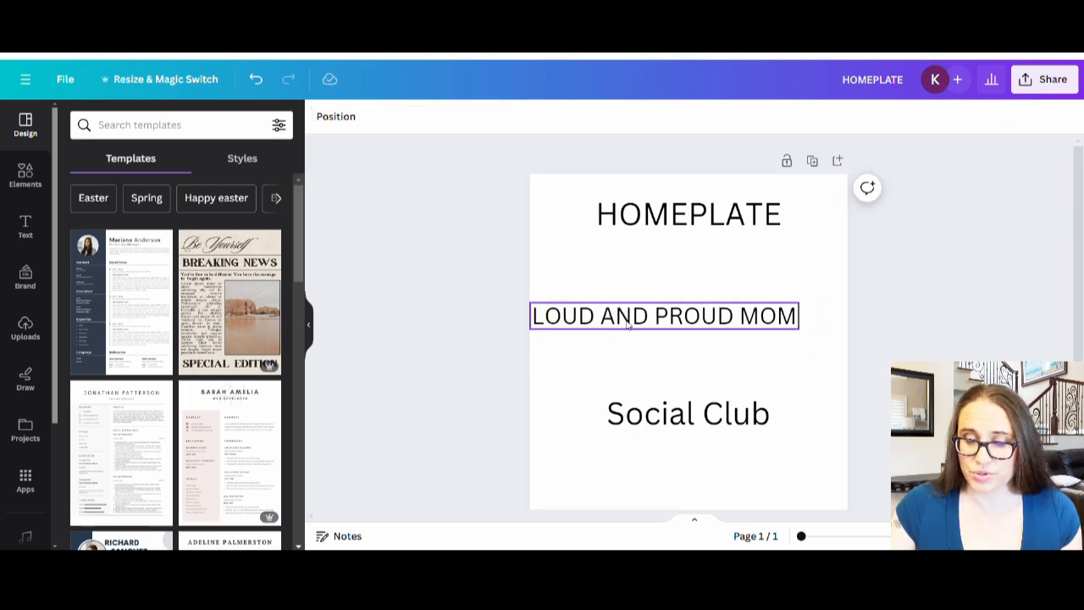
pyautogui.moveTo(644, 329); pyautogui.dragTo(667, 454)
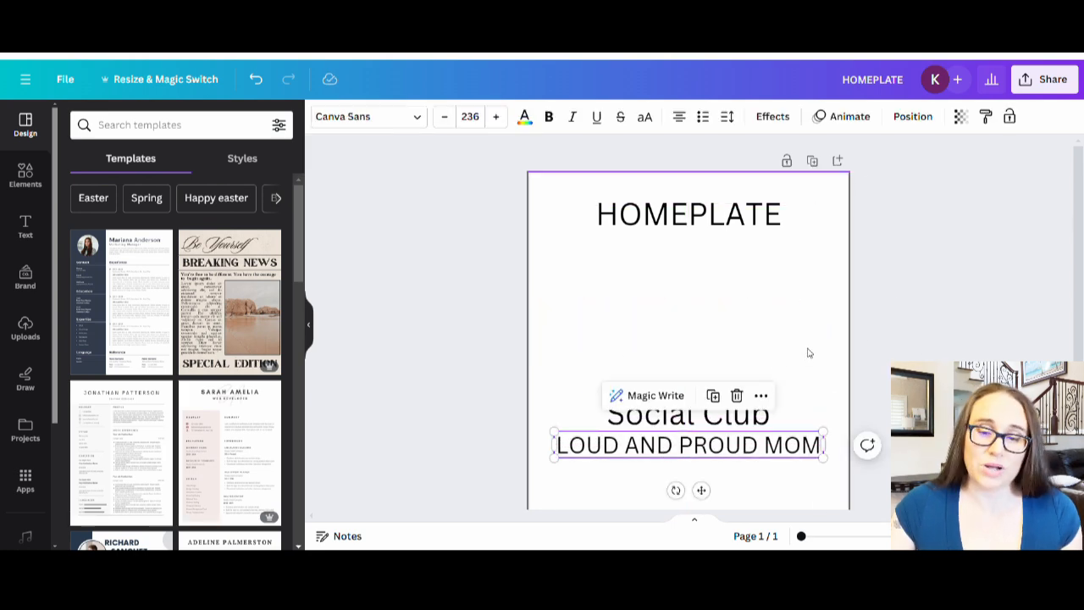
pyautogui.click(878, 349)
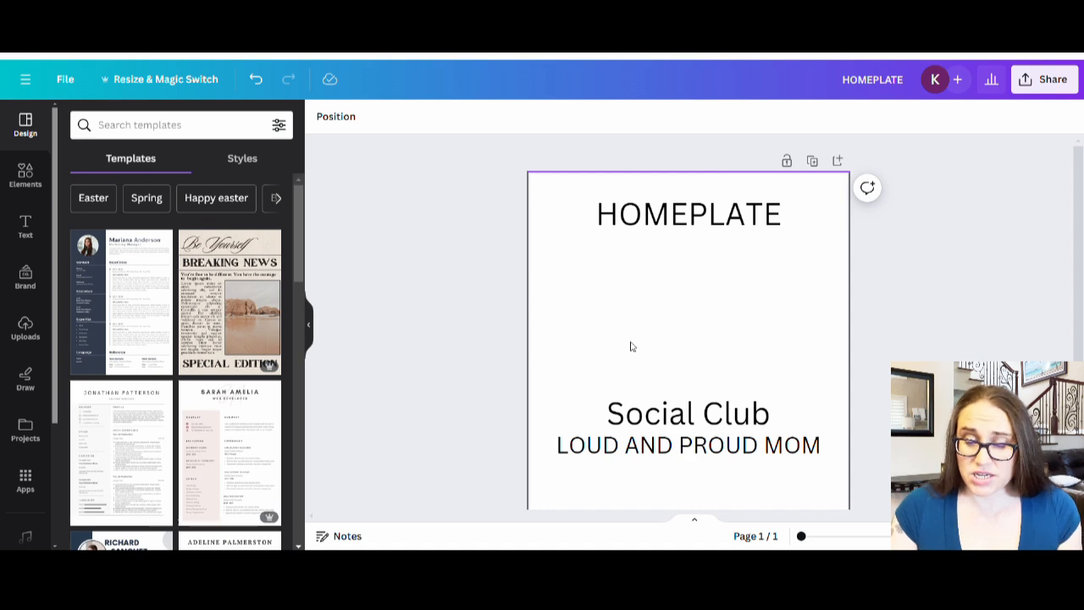
# Add a new text box reading EST in the middle of the page
pyautogui.write('text')
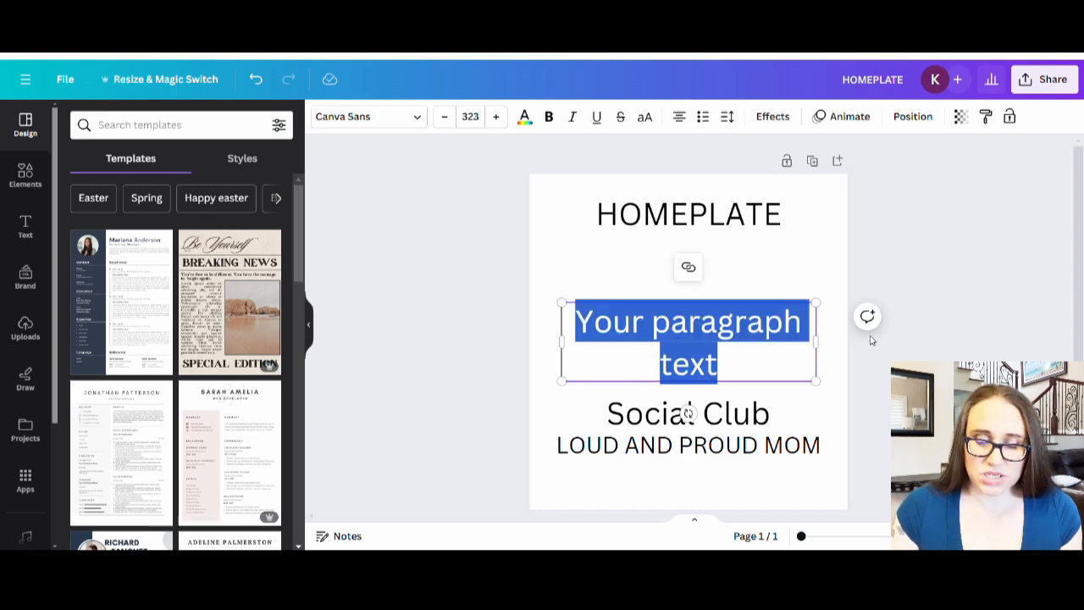
pyautogui.write('eST')
pyautogui.press('BackSpace')
pyautogui.press('BackSpace')
pyautogui.press('BackSpace')
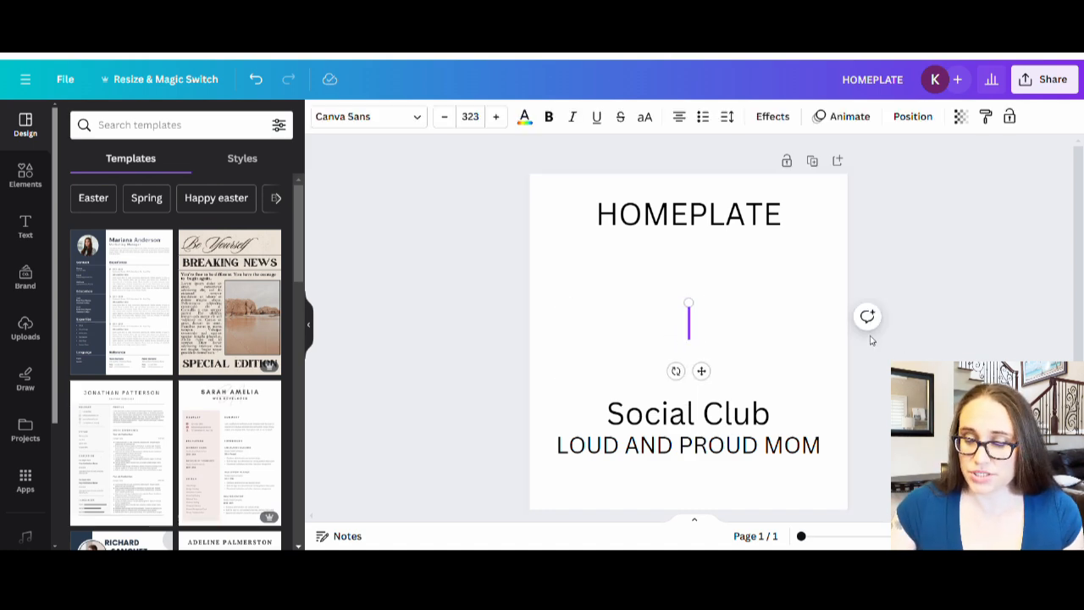
pyautogui.write('EST')
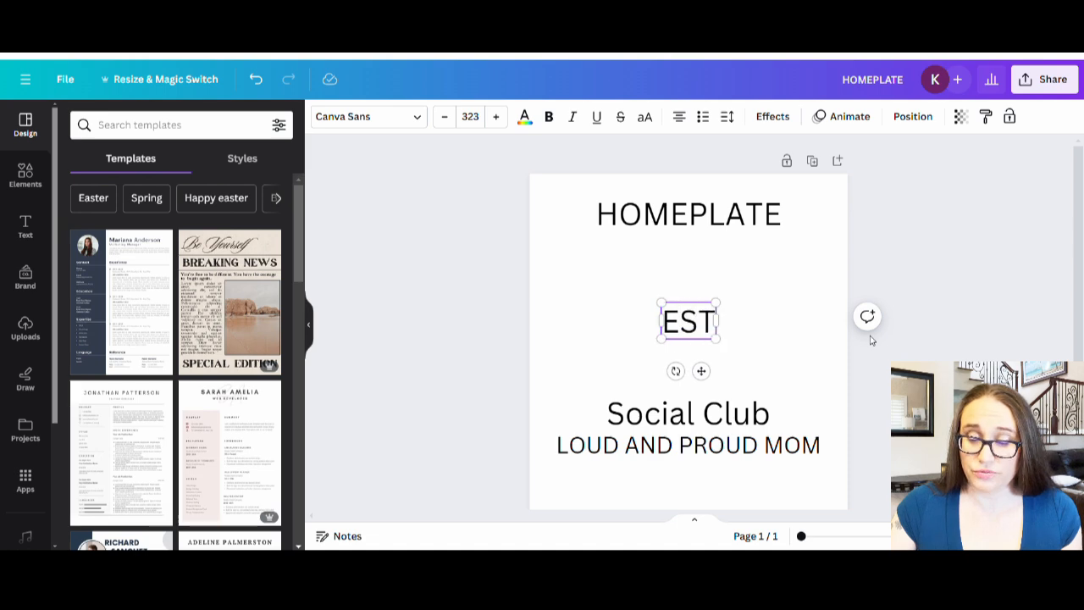
# Shrink the EST text to about font size 186 and move it to the page's left side below HOMEPLATE
pyautogui.click(871, 339)
pyautogui.moveTo(701, 336); pyautogui.dragTo(588, 312)
pyautogui.click(641, 347)
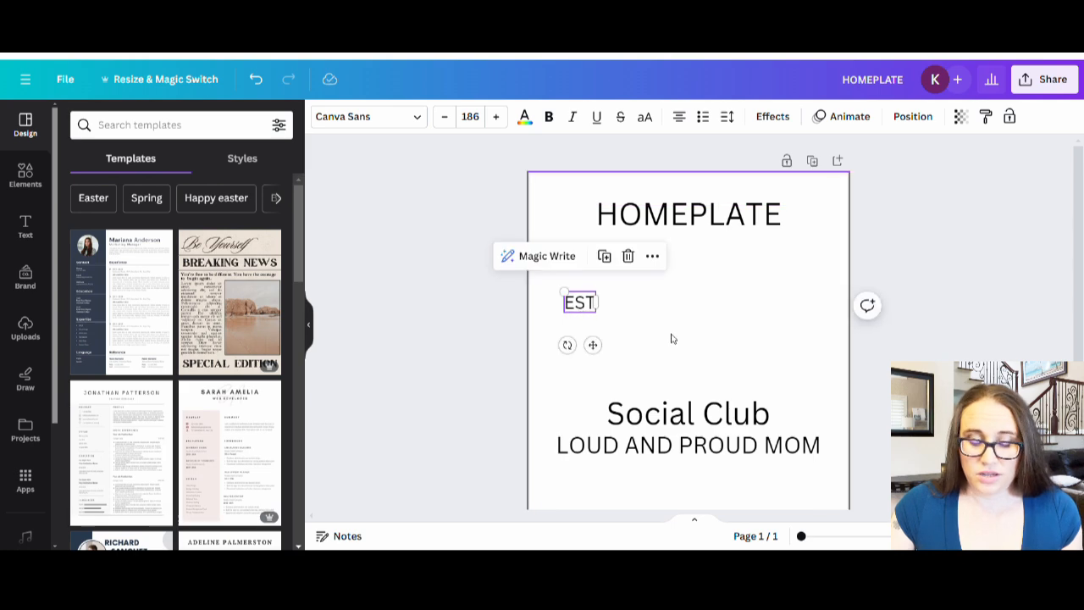
pyautogui.click(678, 339)
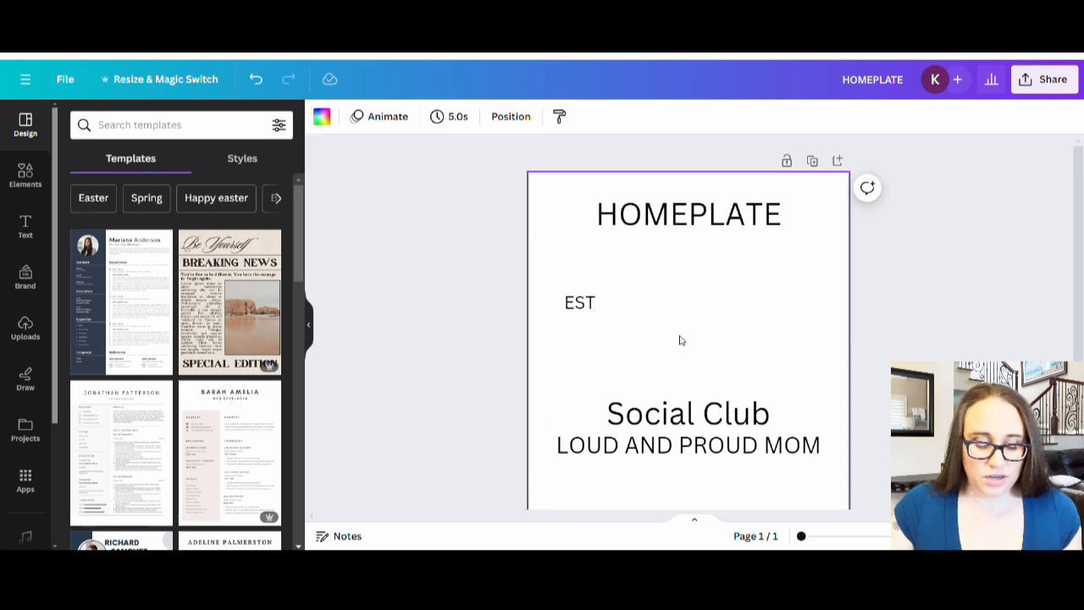
# Place a duplicate of the EST text level with it on the page's right side and change the copy to 1922
pyautogui.click(581, 310)
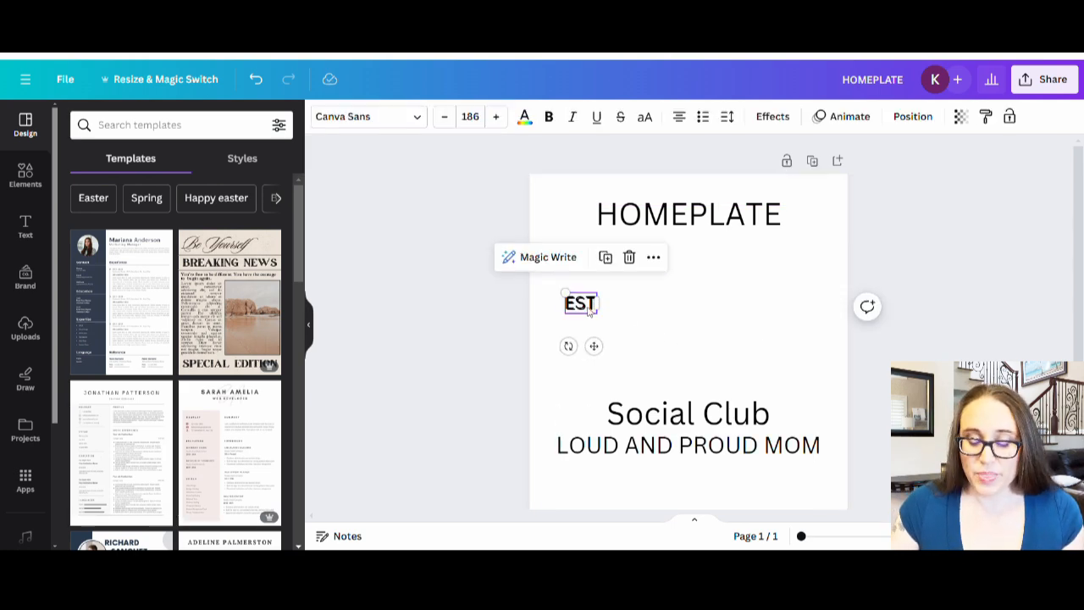
pyautogui.moveTo(588, 312); pyautogui.dragTo(789, 312)
pyautogui.doubleClick(788, 307)
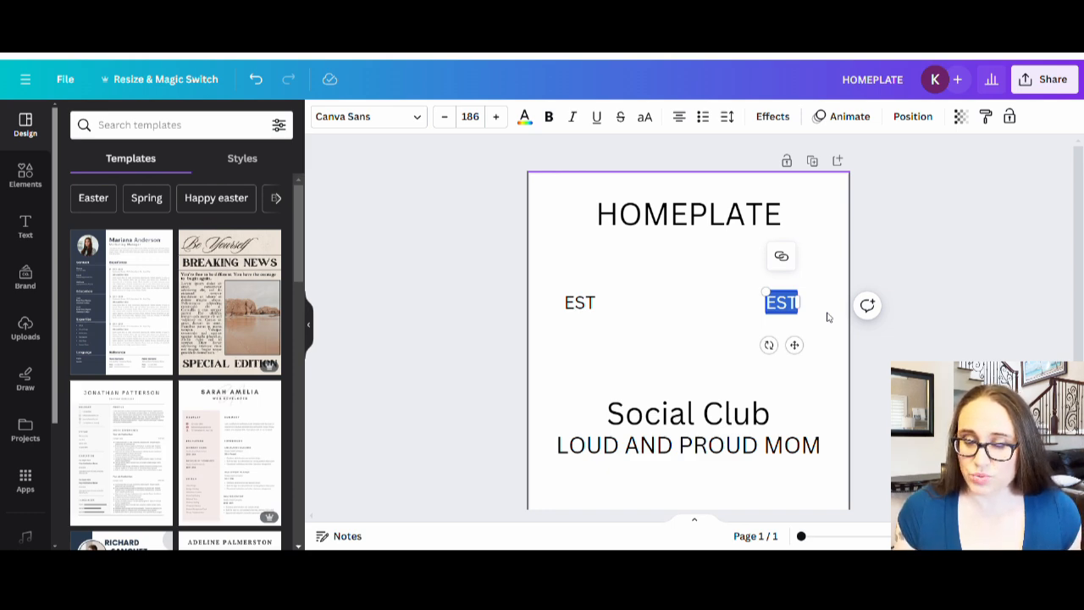
pyautogui.write('1922')
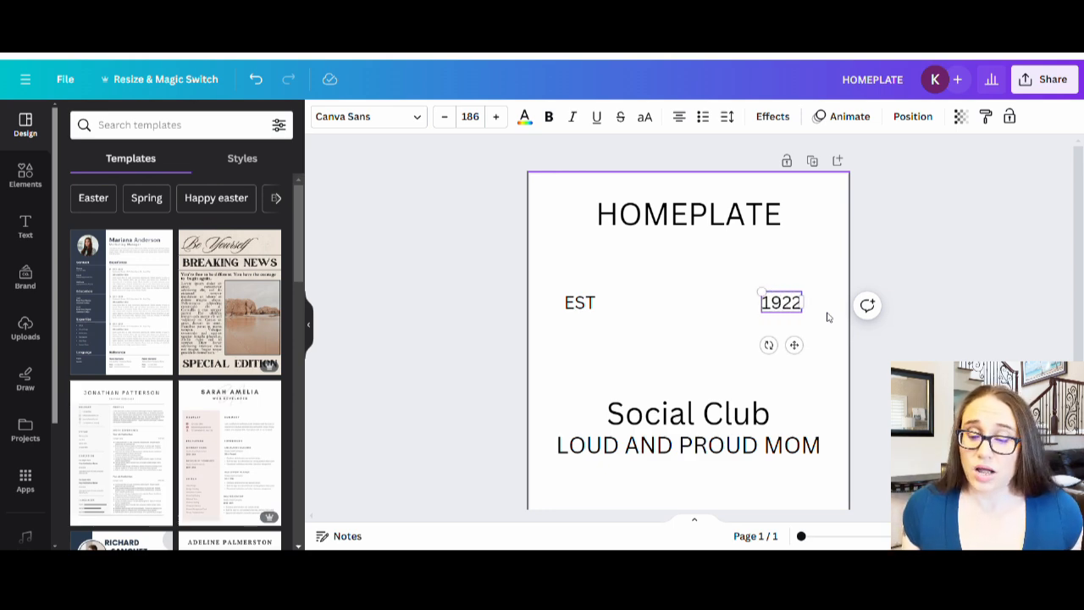
pyautogui.click(801, 271)
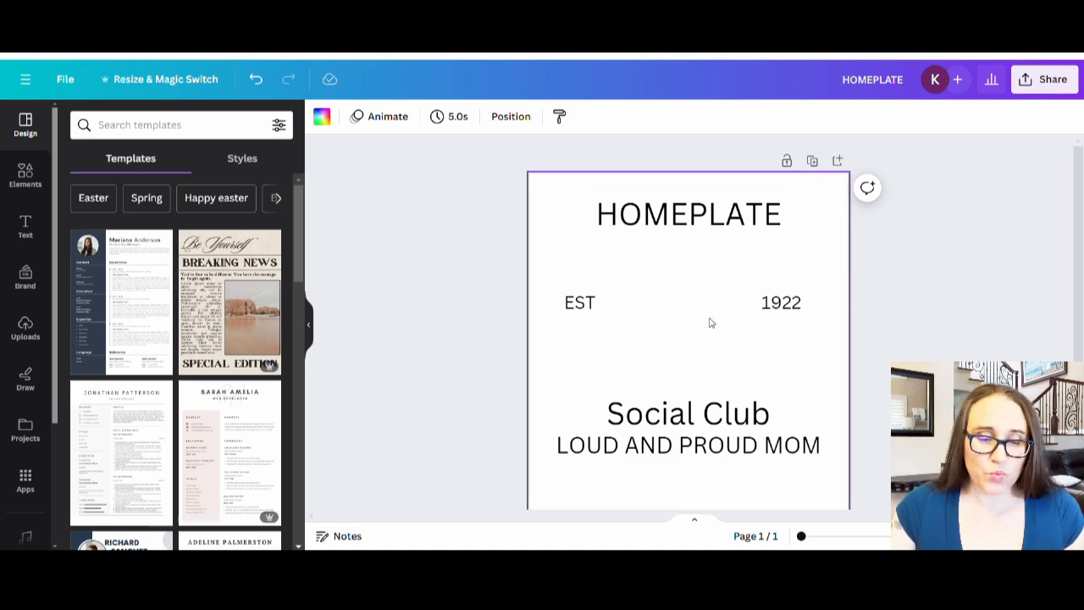
# Search the element library for BASEBALL and show all the matching graphics
pyautogui.click(26, 178)
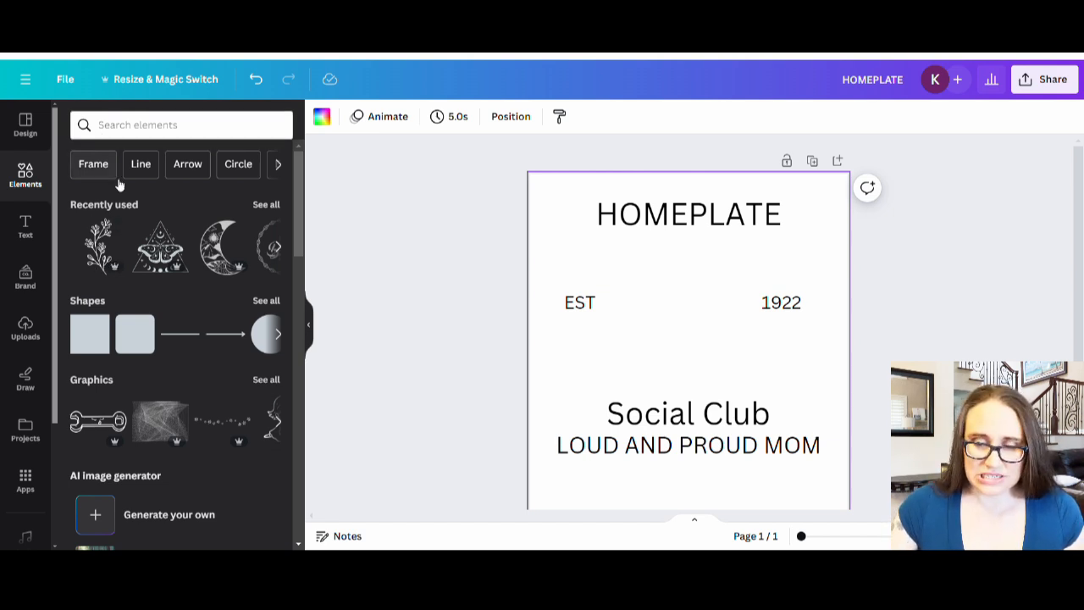
pyautogui.click(117, 126)
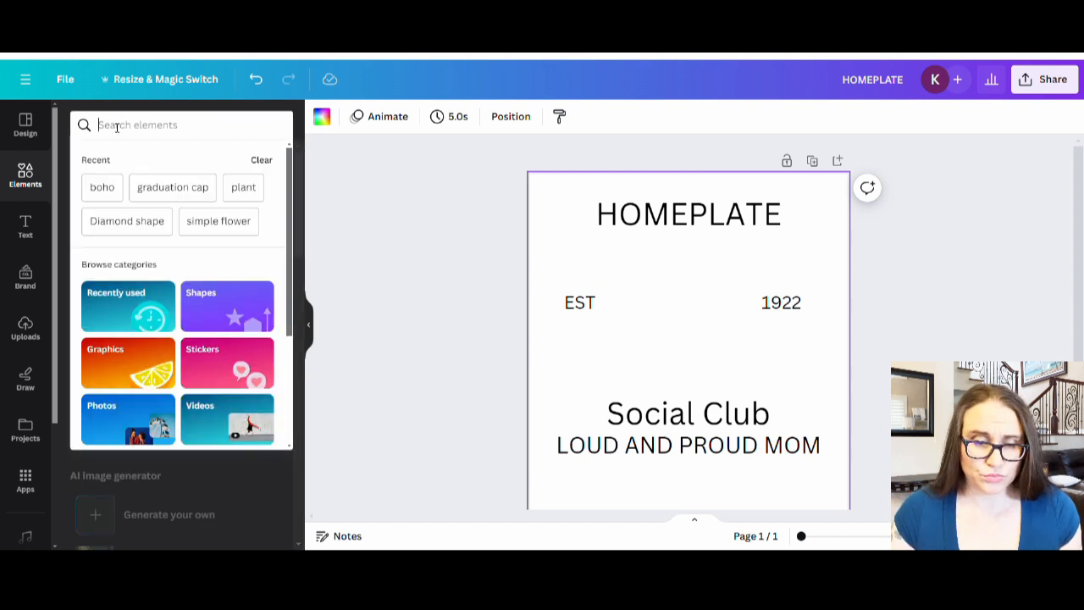
pyautogui.write('BASEBALL')
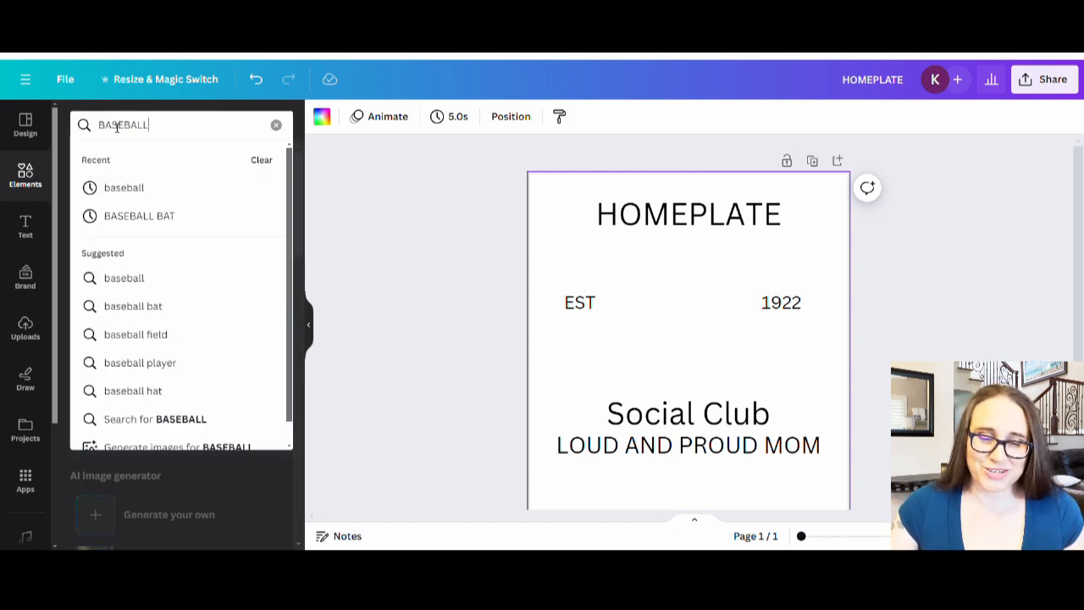
pyautogui.press('Return')
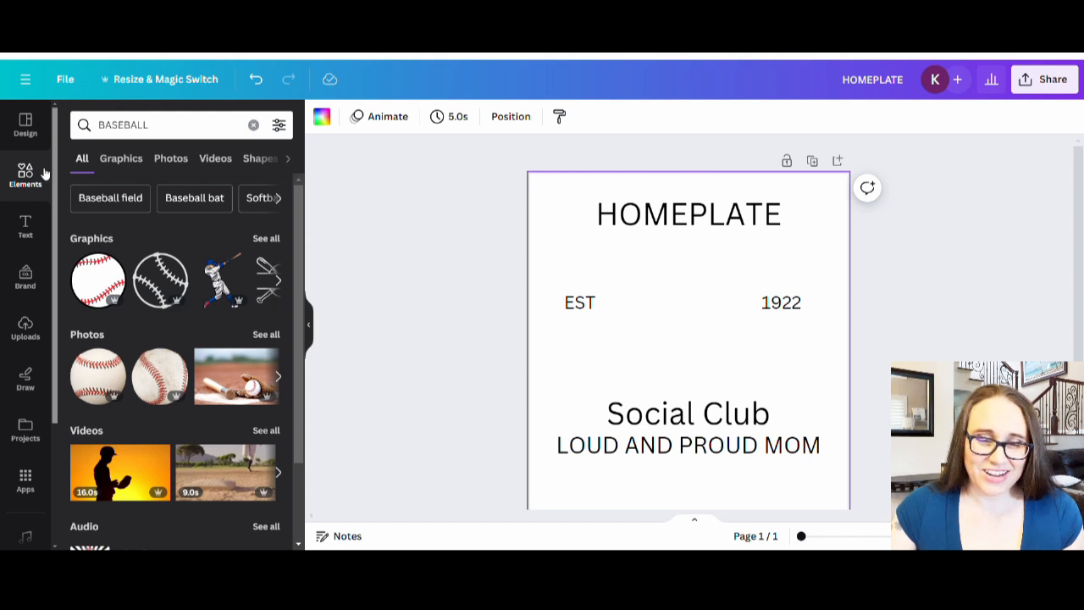
pyautogui.click(267, 241)
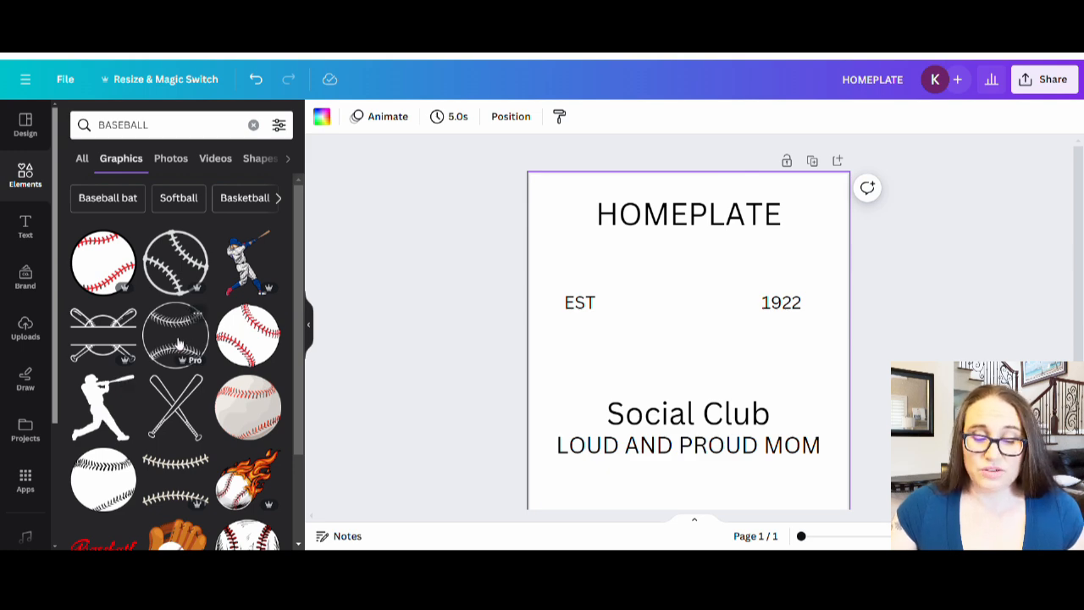
# Browse the baseball graphics for a home plate or crossed-bats emblem that suits the middle of the design
pyautogui.scroll(-3, 180, 339)
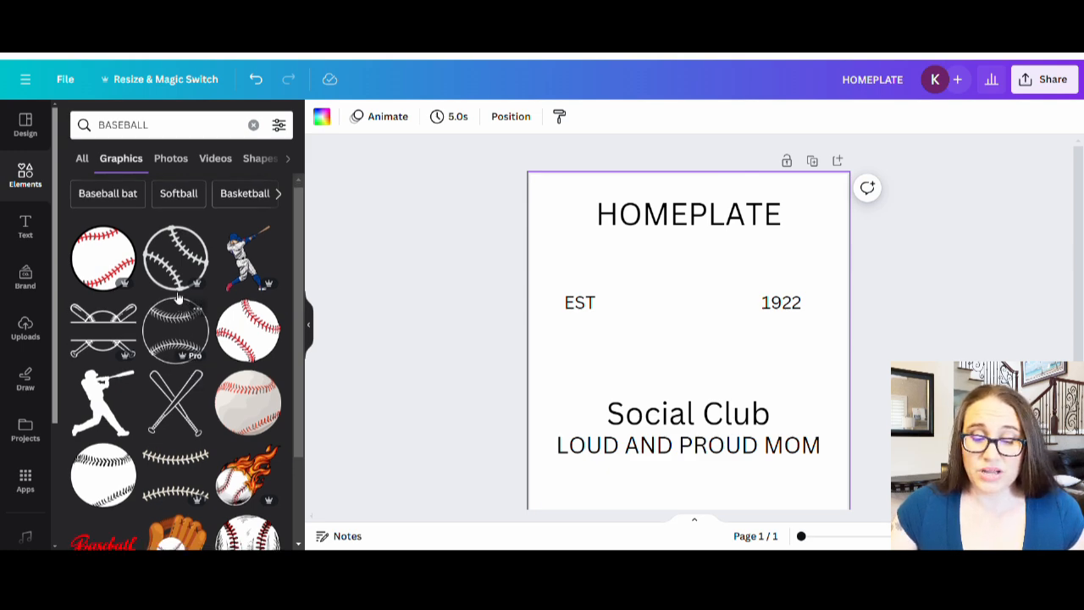
pyautogui.scroll(-1, 178, 288)
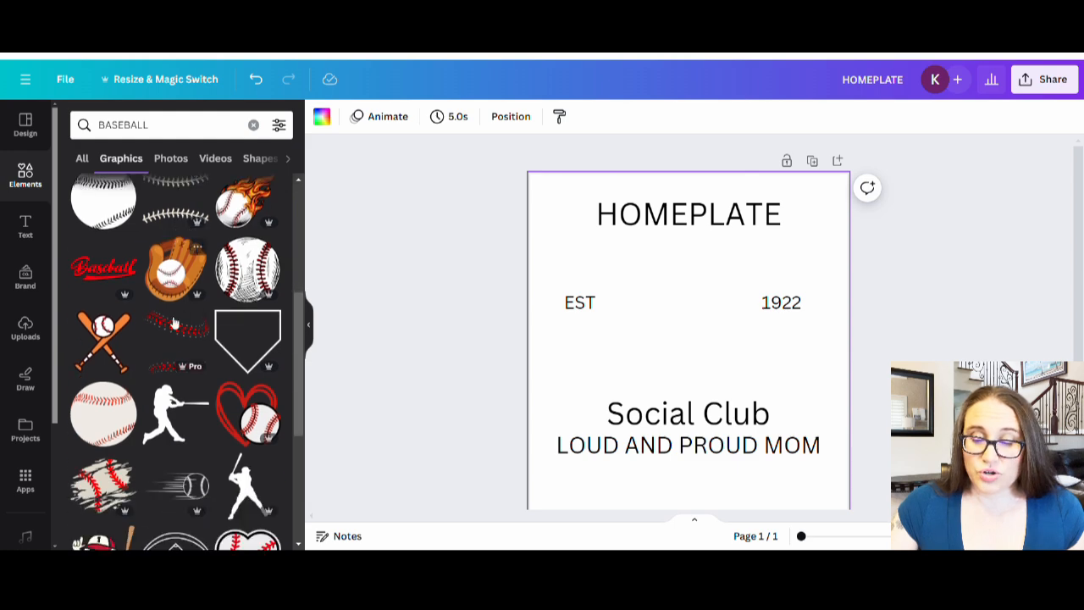
pyautogui.scroll(-2, 187, 335)
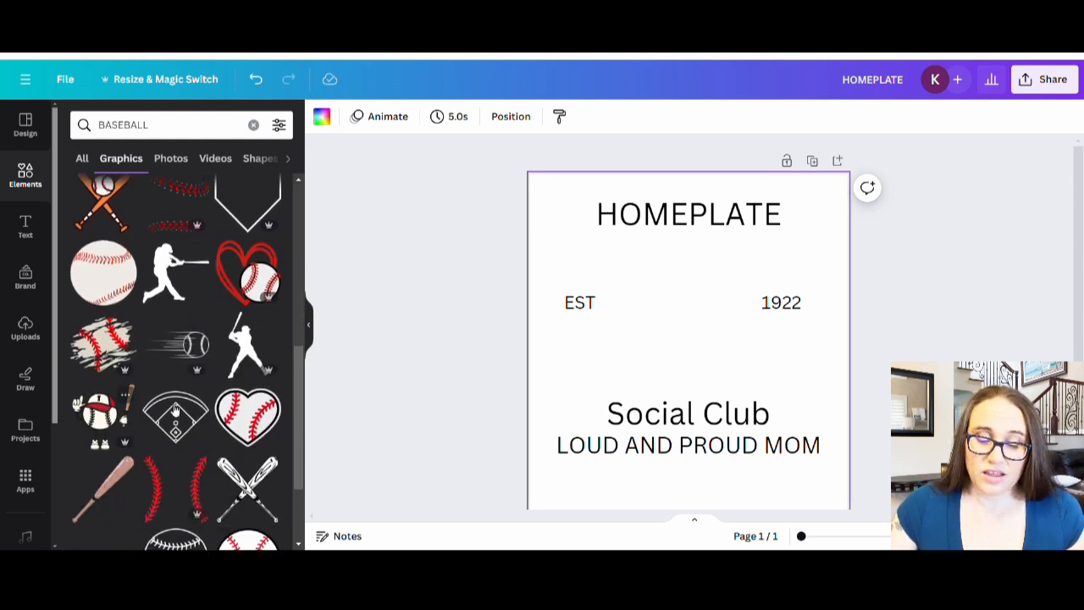
pyautogui.scroll(-2, 127, 395)
pyautogui.scroll(-2, 131, 335)
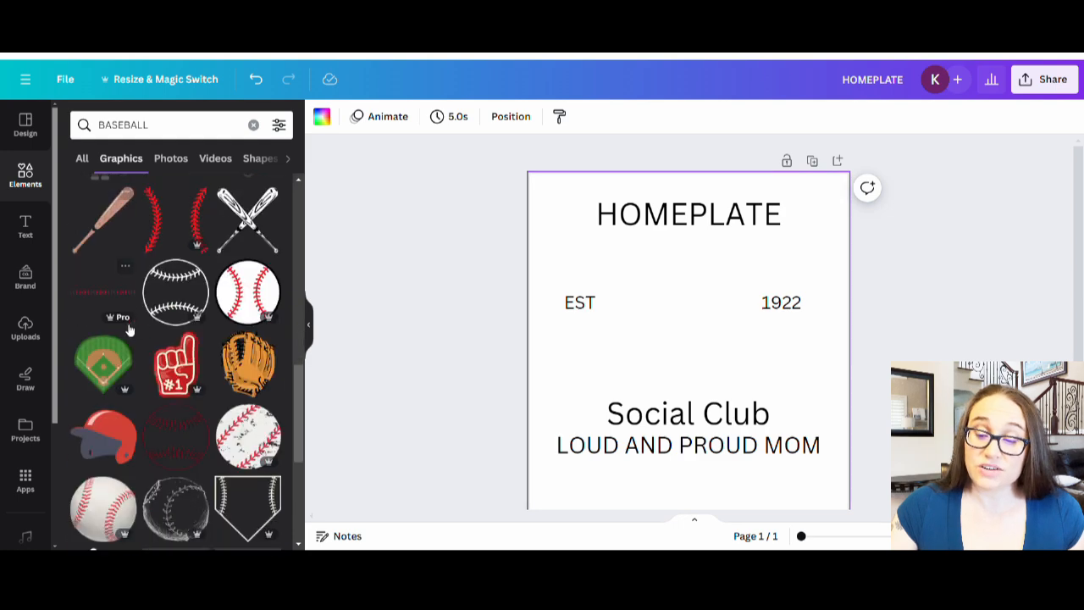
pyautogui.scroll(-1, 136, 329)
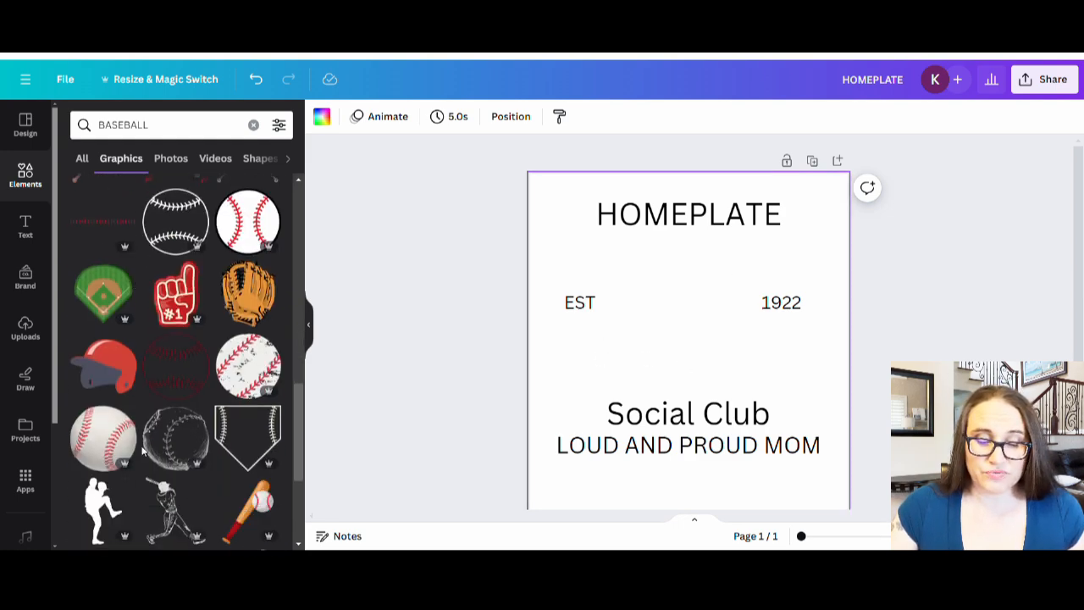
pyautogui.scroll(-3, 179, 332)
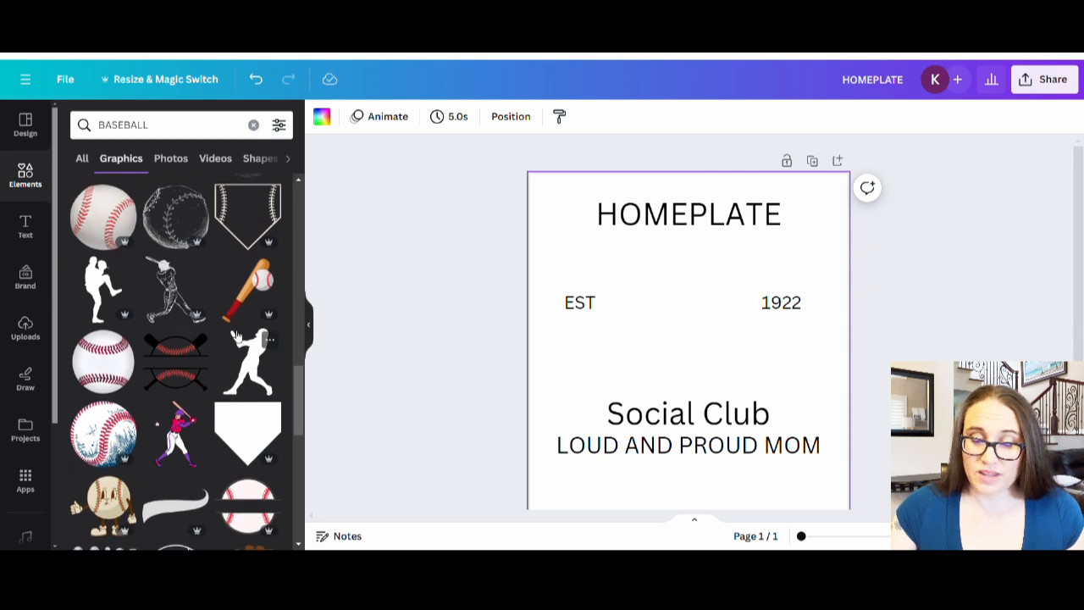
pyautogui.scroll(-1, 179, 330)
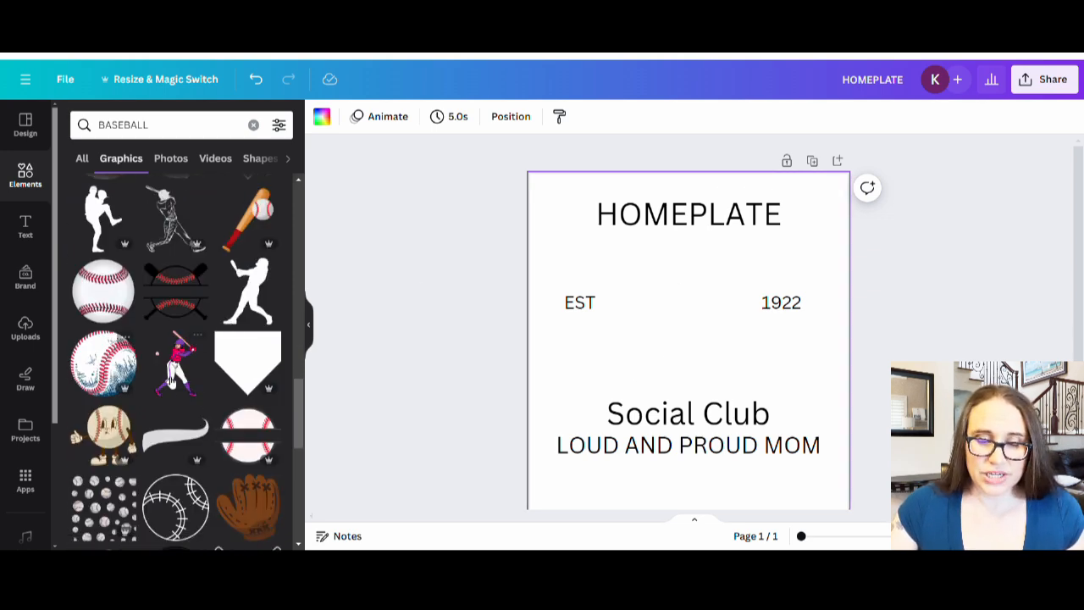
pyautogui.scroll(-3, 208, 351)
pyautogui.scroll(-1, 204, 358)
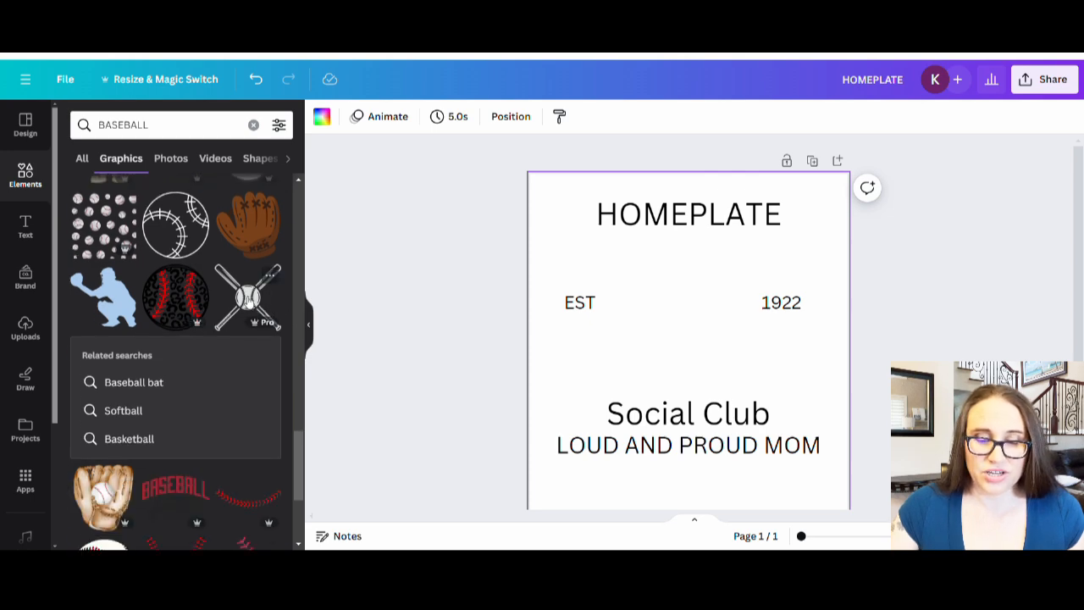
pyautogui.scroll(-3, 248, 304)
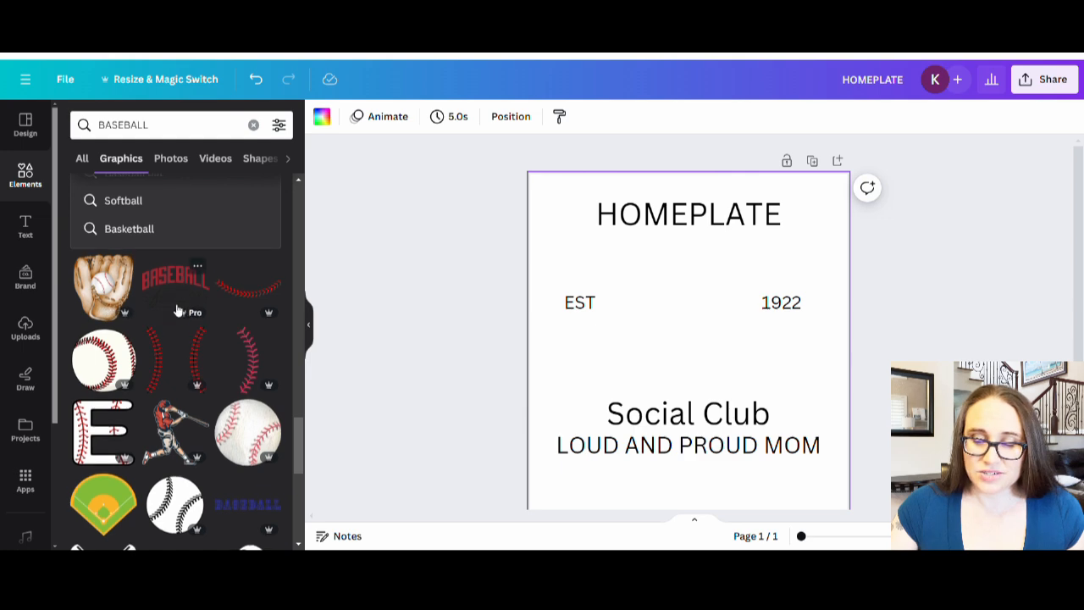
pyautogui.scroll(-1, 193, 293)
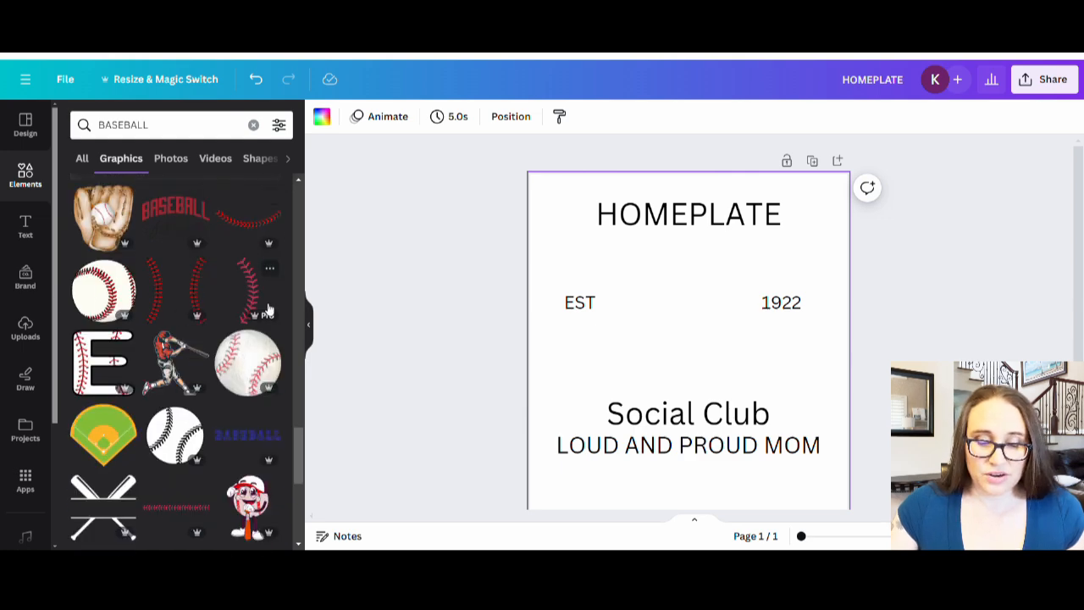
pyautogui.scroll(-1, 213, 305)
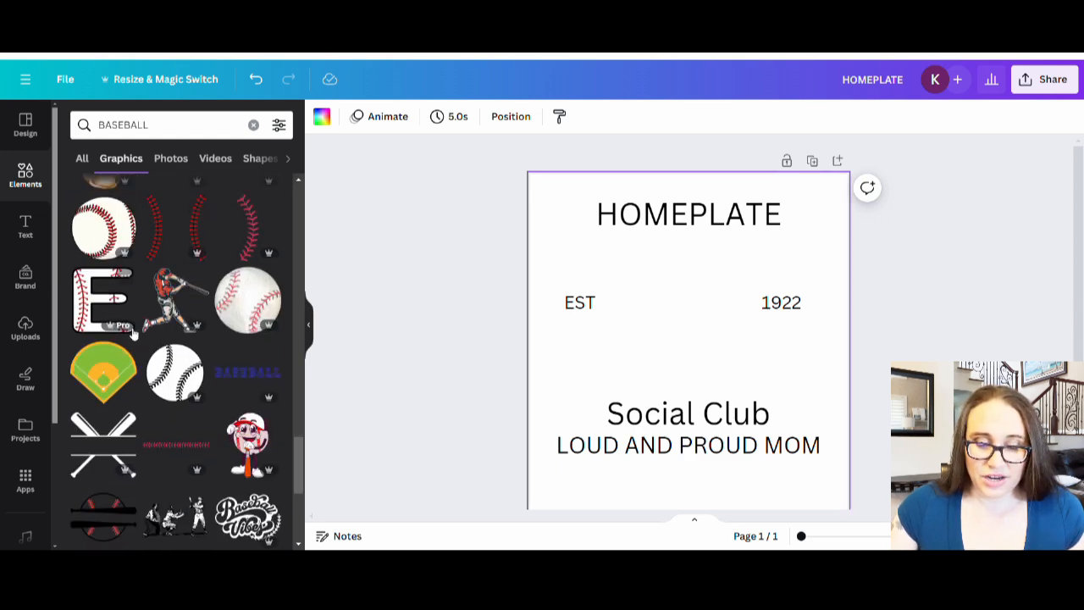
pyautogui.scroll(-4, 205, 382)
pyautogui.scroll(5, 91, 452)
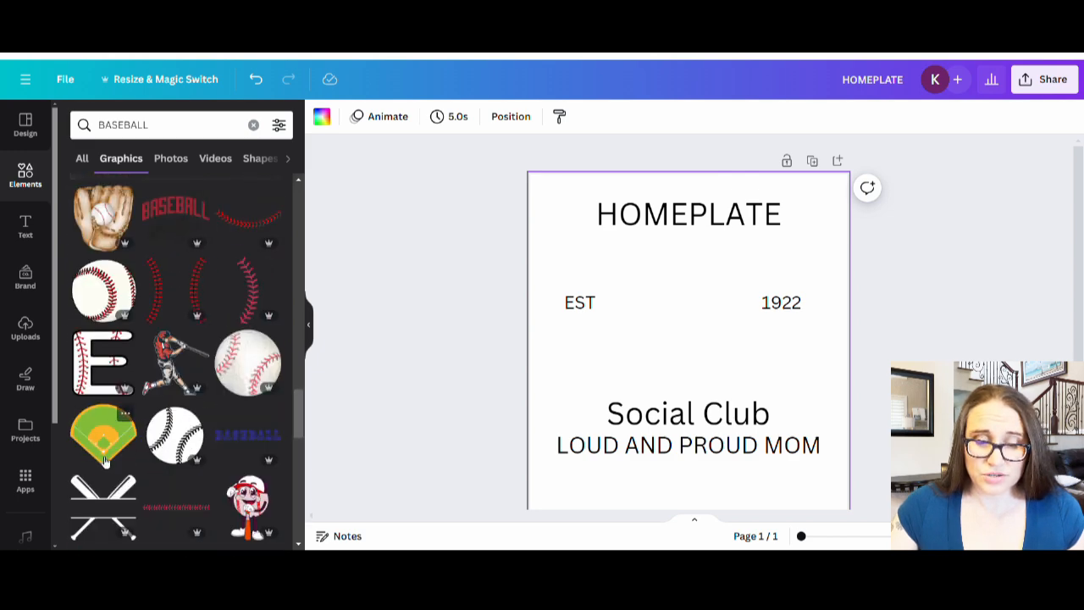
pyautogui.scroll(-5, 213, 337)
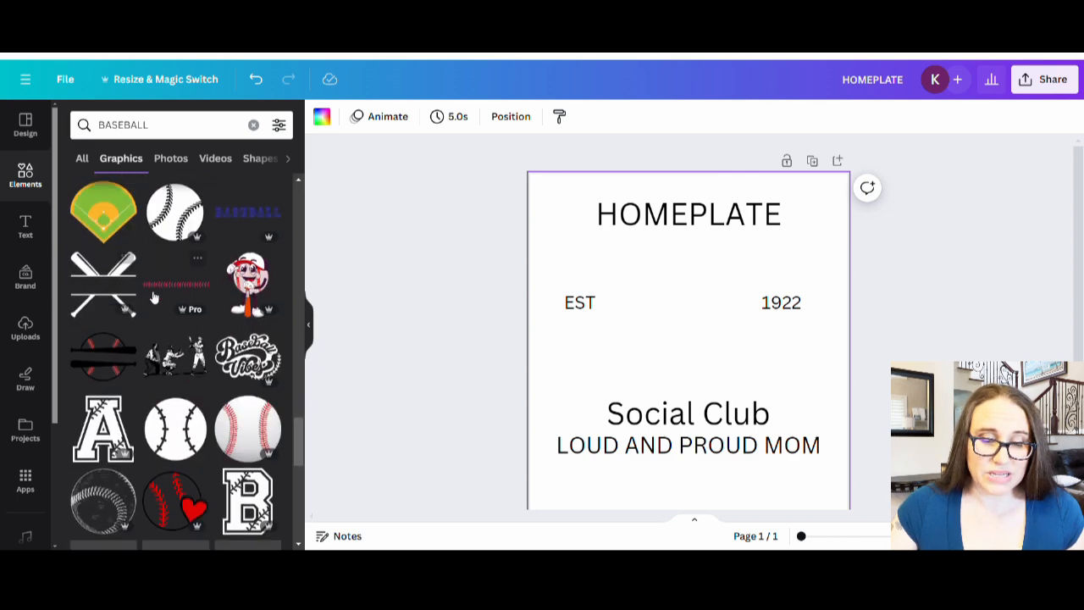
pyautogui.scroll(-3, 203, 322)
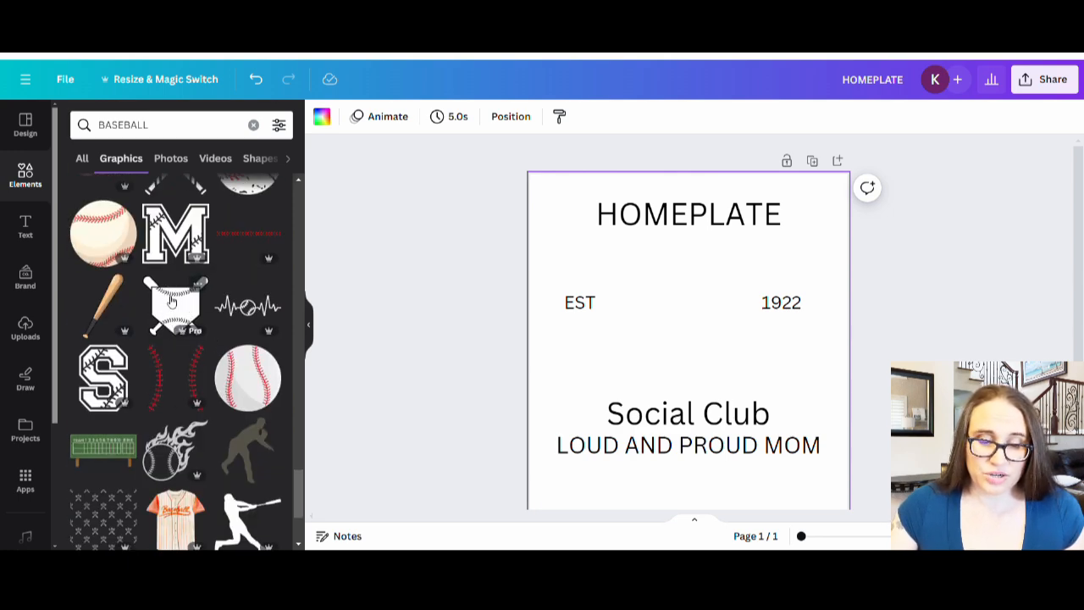
pyautogui.scroll(-2, 167, 294)
pyautogui.scroll(-4, 102, 313)
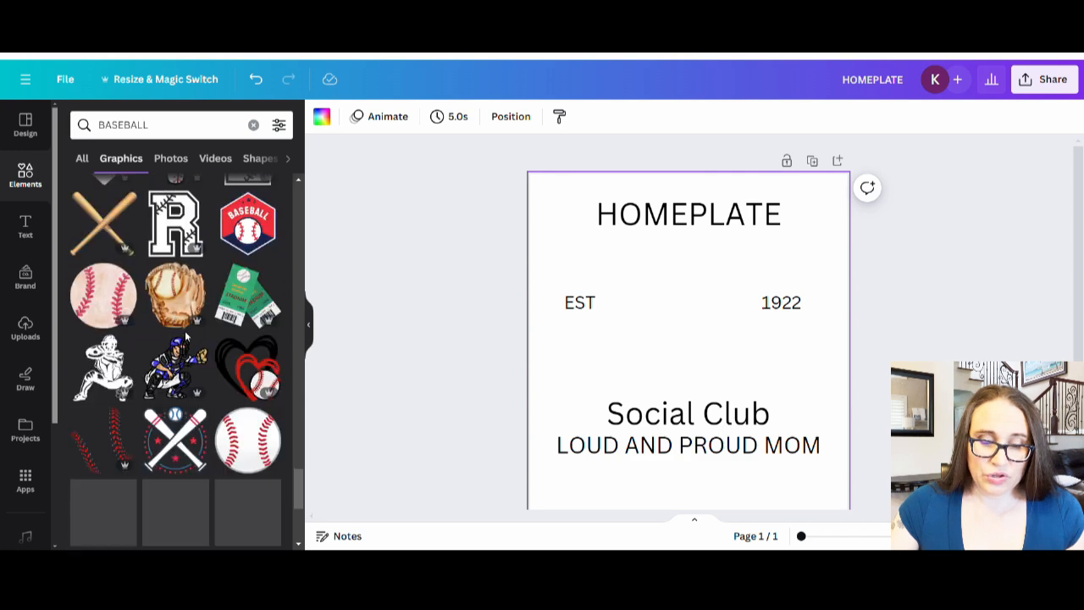
pyautogui.scroll(-3, 95, 318)
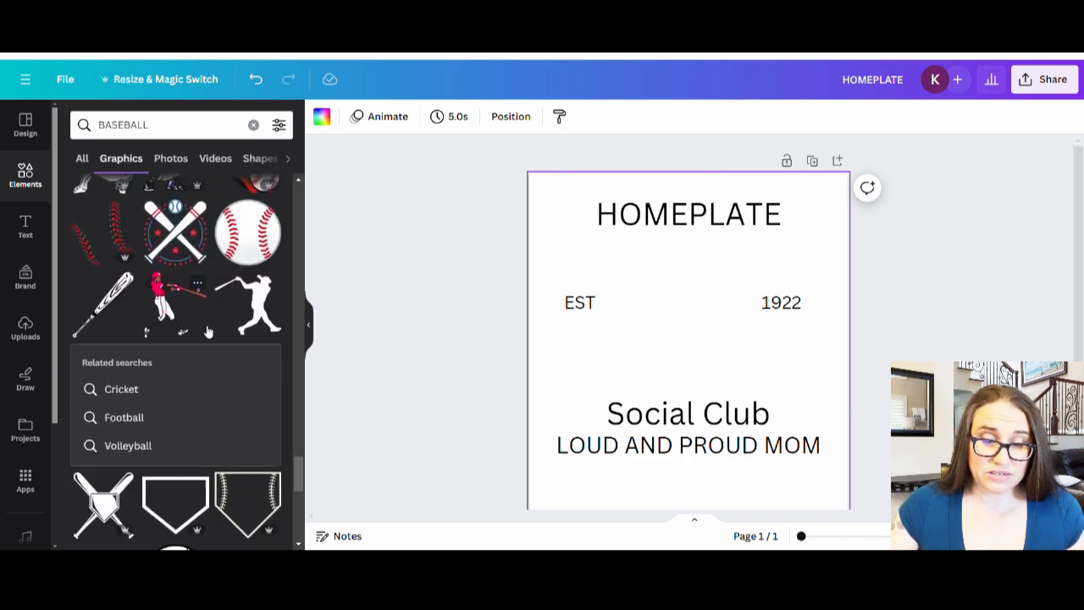
# Add the graphic of crossed bats behind a home plate and center it between EST and 1922, above Social Club
pyautogui.scroll(2, 161, 416)
pyautogui.scroll(-5, 161, 417)
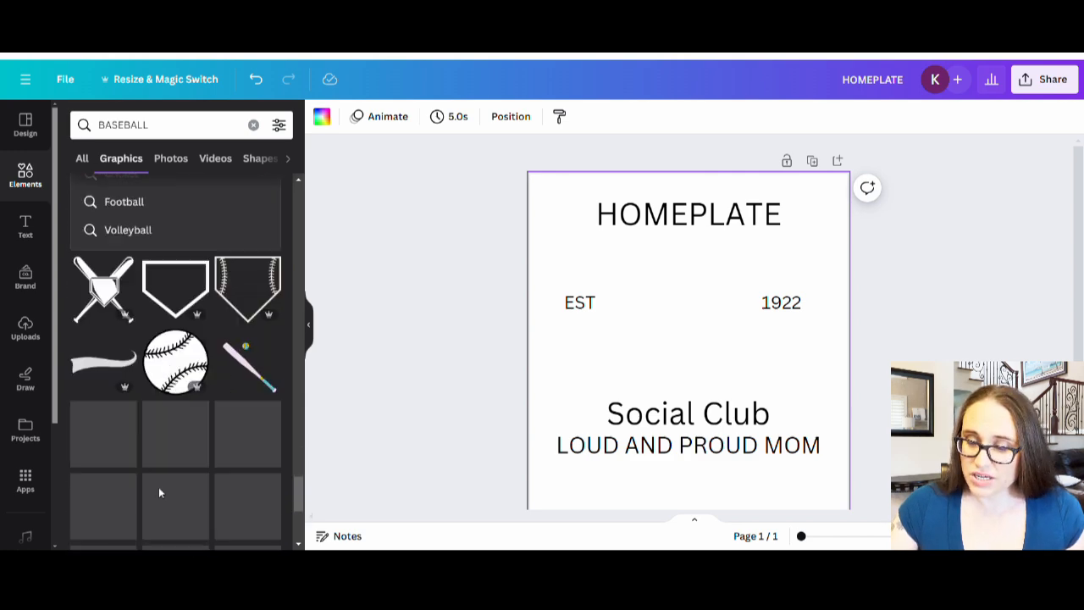
pyautogui.click(103, 293)
pyautogui.moveTo(675, 378); pyautogui.dragTo(676, 326)
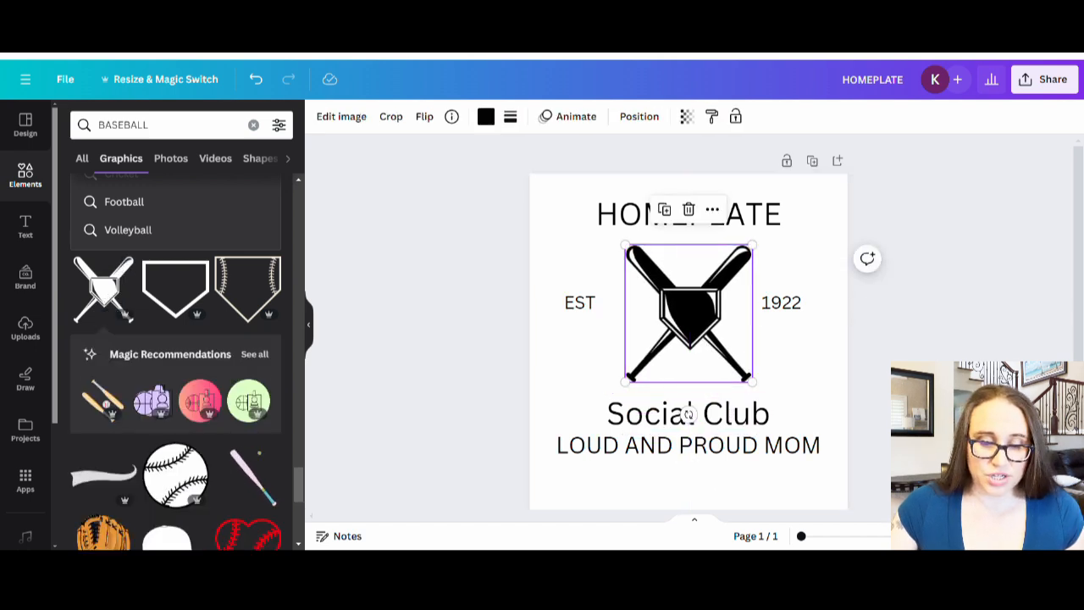
# Examine more of the baseball graphics for alternative emblems to compare with the crossed bats and home plate
pyautogui.scroll(-1, 151, 328)
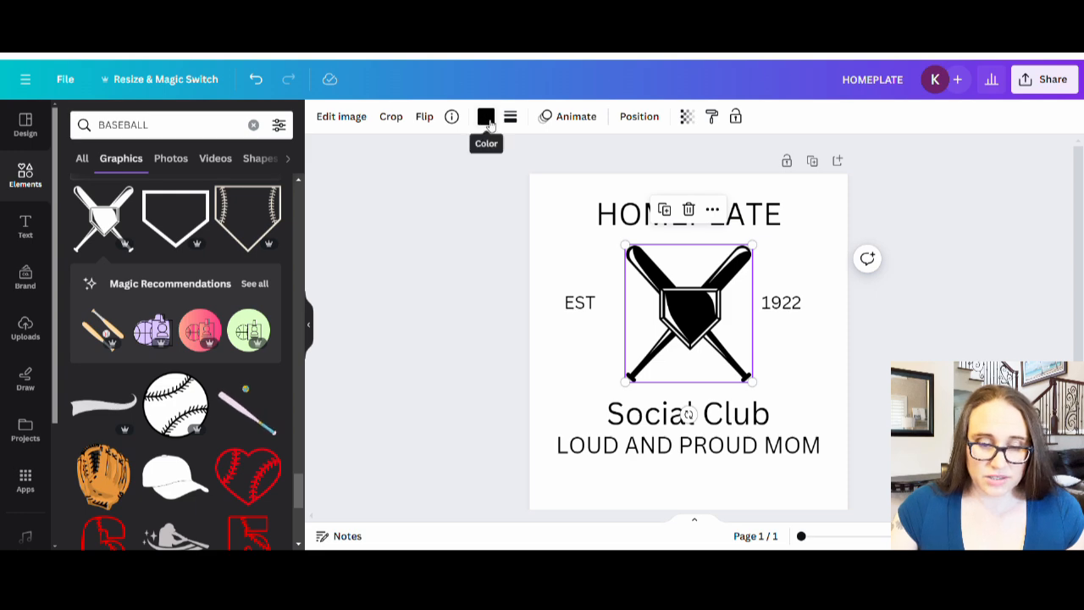
pyautogui.scroll(-2, 126, 328)
pyautogui.scroll(-3, 119, 356)
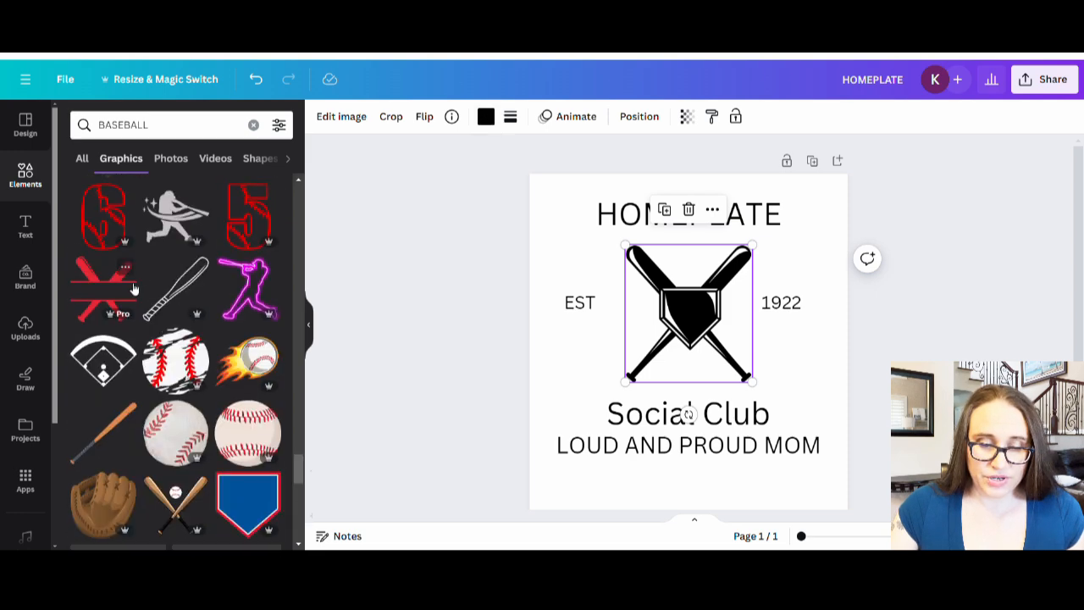
pyautogui.scroll(-4, 173, 410)
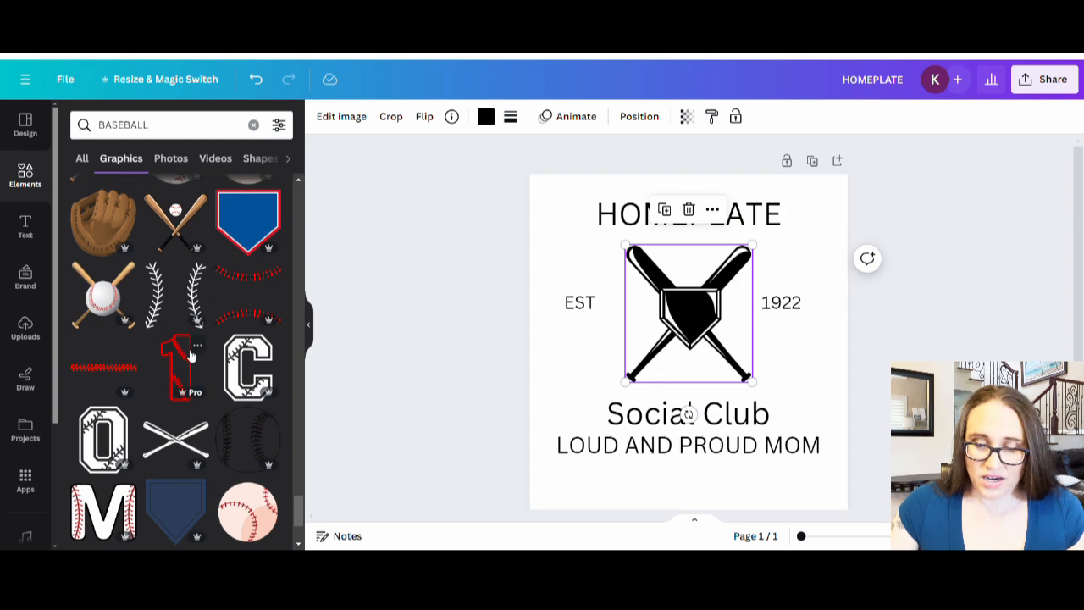
pyautogui.scroll(-2, 189, 358)
pyautogui.scroll(-6, 195, 348)
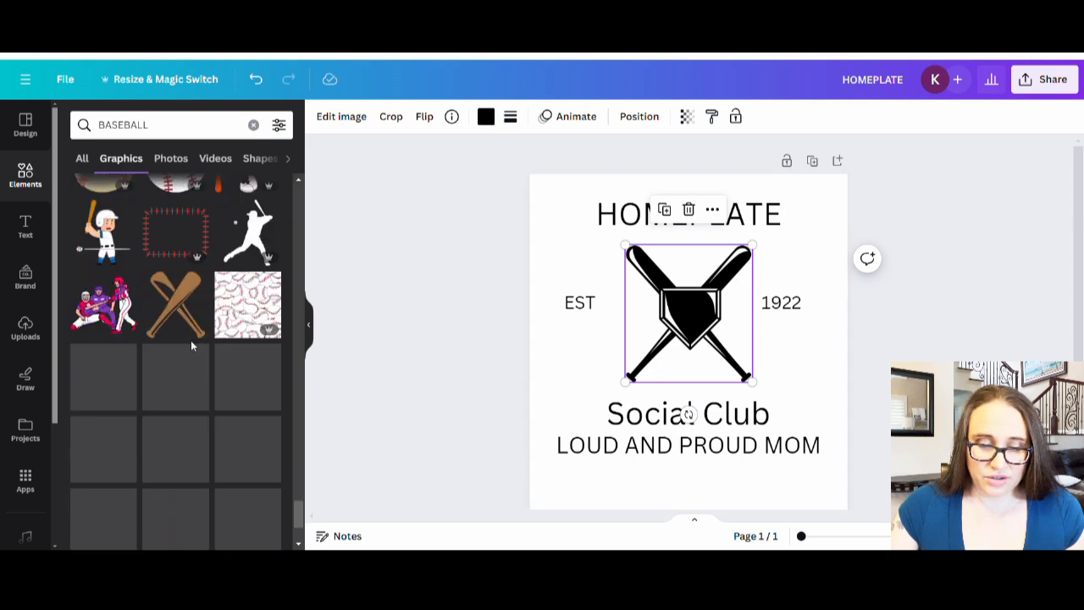
pyautogui.scroll(-4, 166, 357)
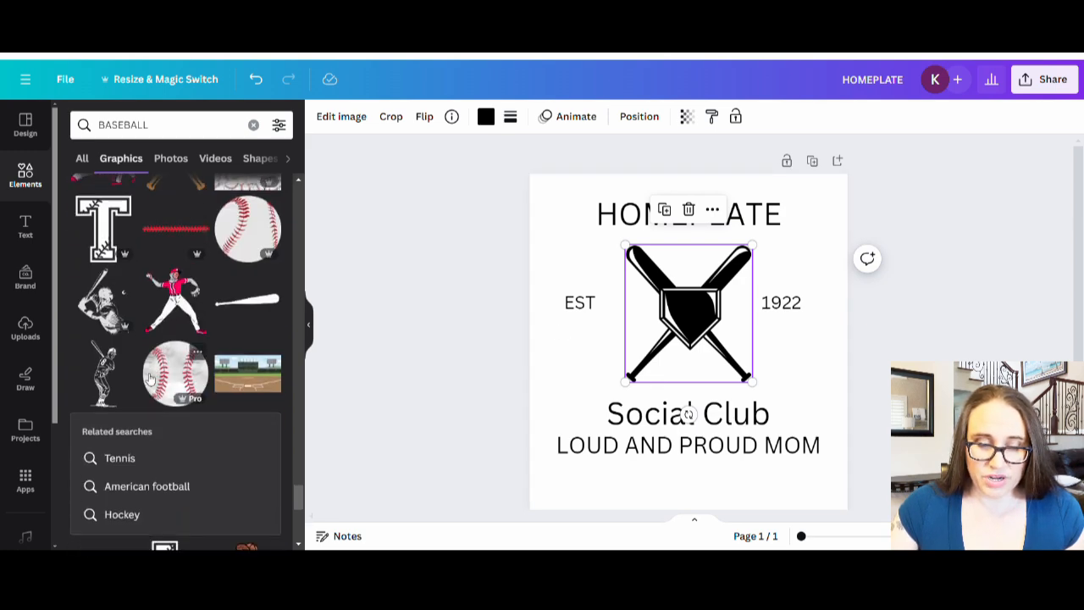
pyautogui.scroll(-4, 161, 424)
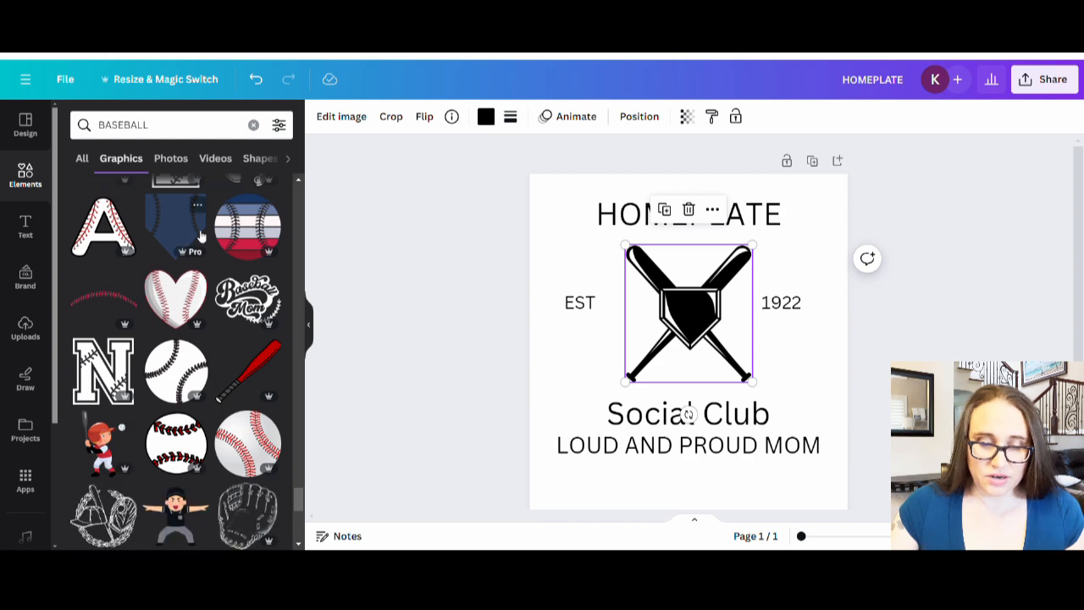
pyautogui.scroll(-10, 169, 347)
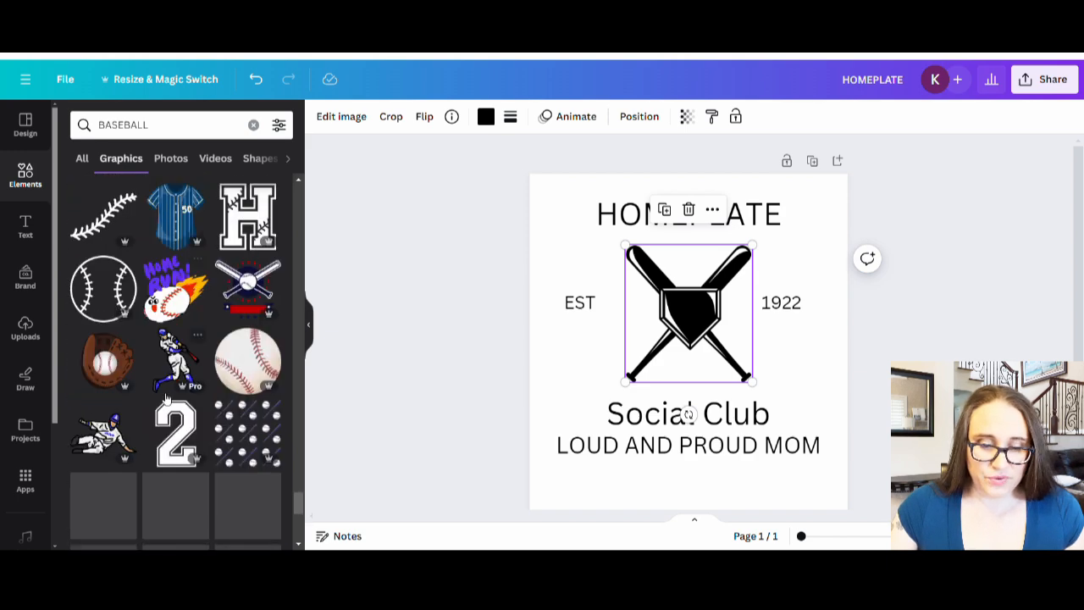
pyautogui.scroll(-2, 151, 361)
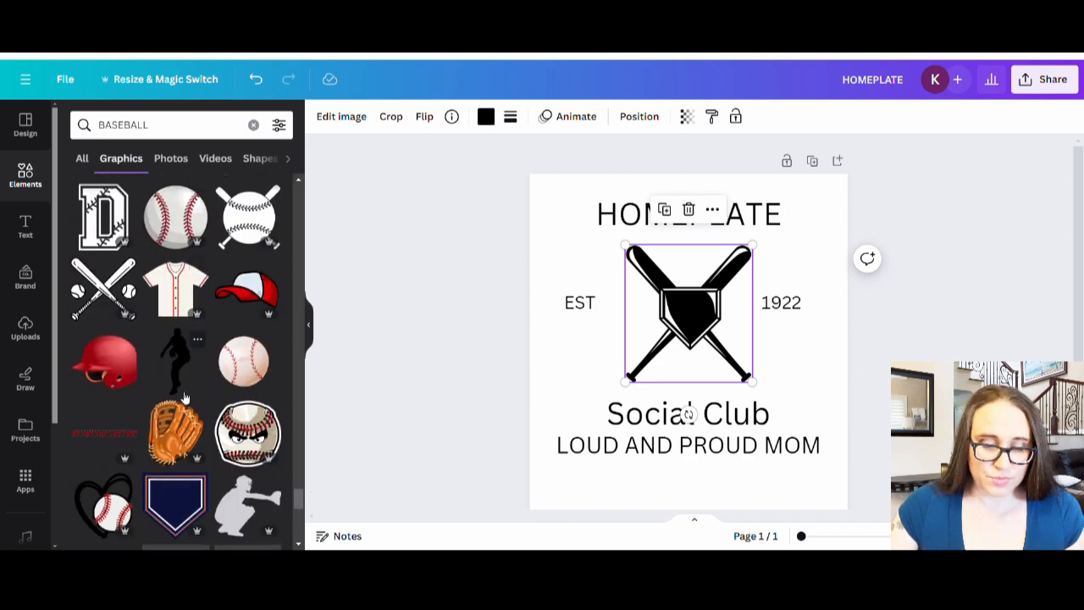
pyautogui.scroll(-2, 177, 409)
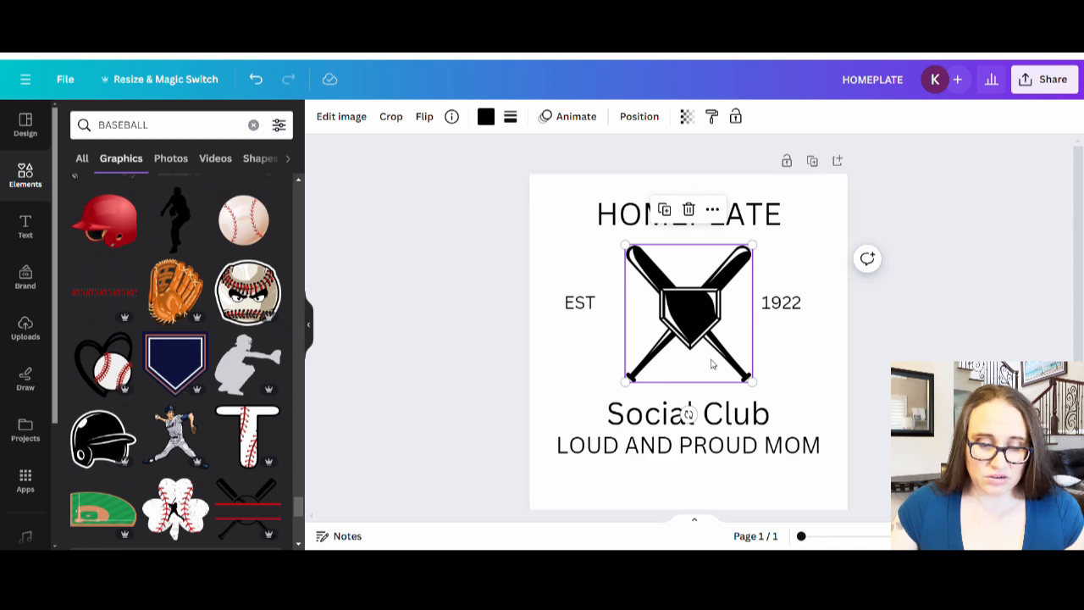
pyautogui.scroll(-5, 168, 313)
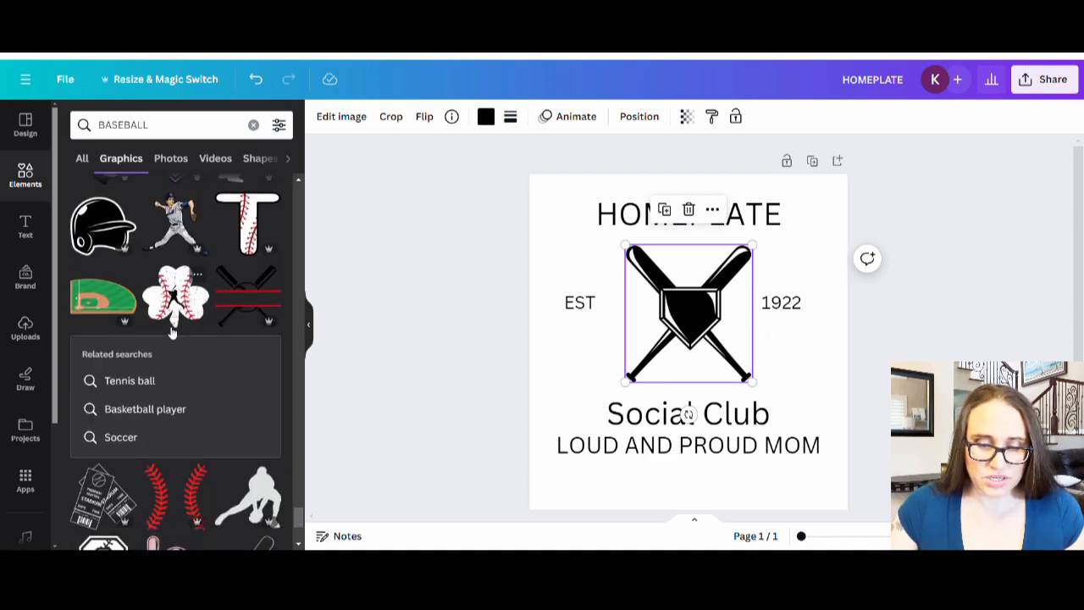
pyautogui.scroll(-2, 168, 313)
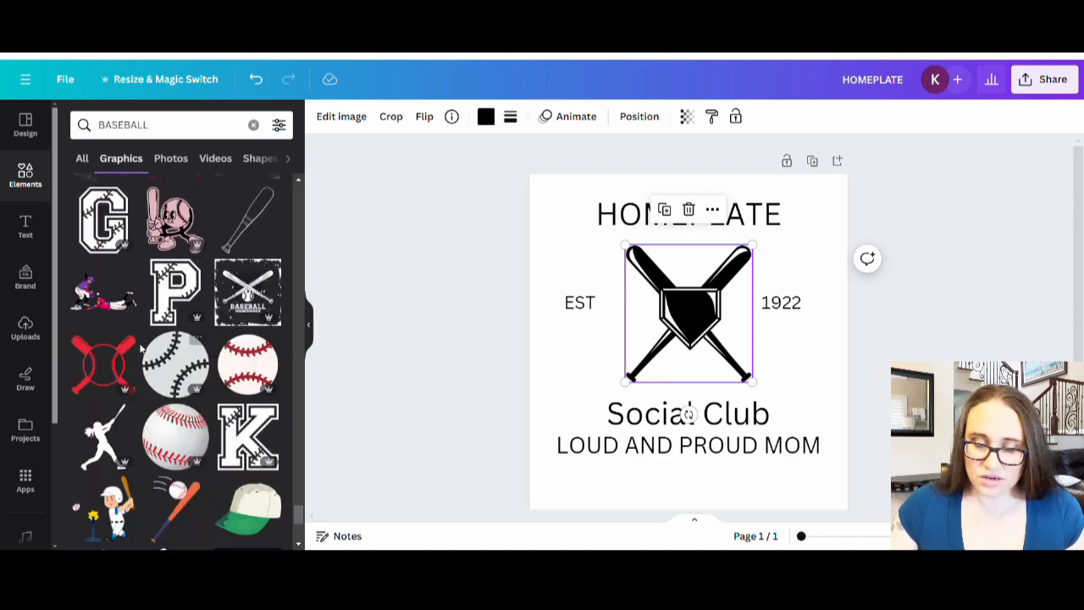
# Try out the rectangular BASEBALL badge with crossed bats on the page
pyautogui.click(249, 292)
pyautogui.moveTo(685, 350); pyautogui.dragTo(54, 355)
pyautogui.scroll(-5, 216, 363)
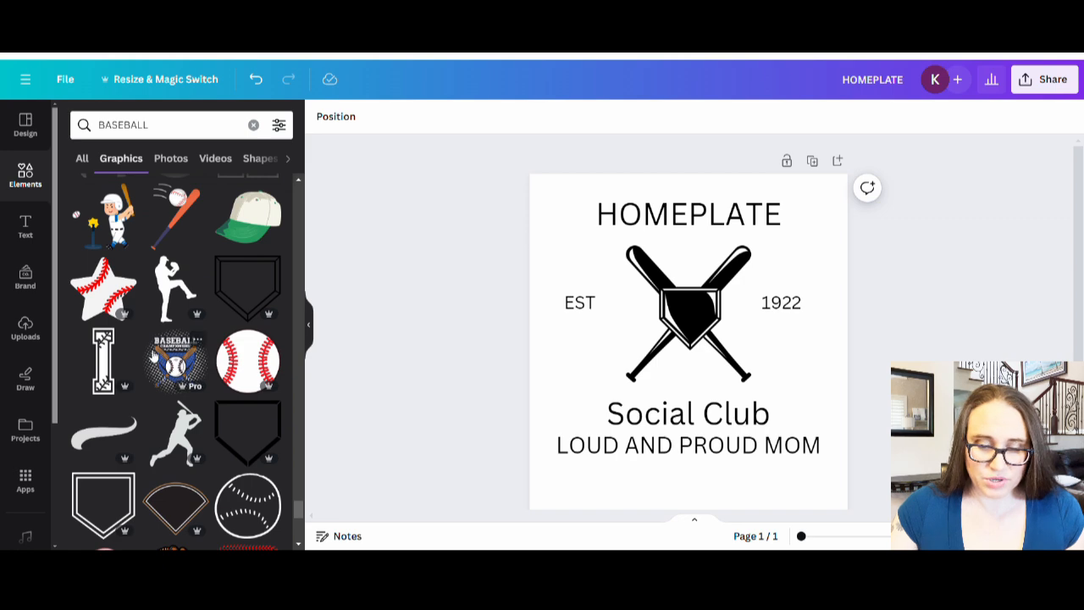
pyautogui.scroll(-5, 168, 311)
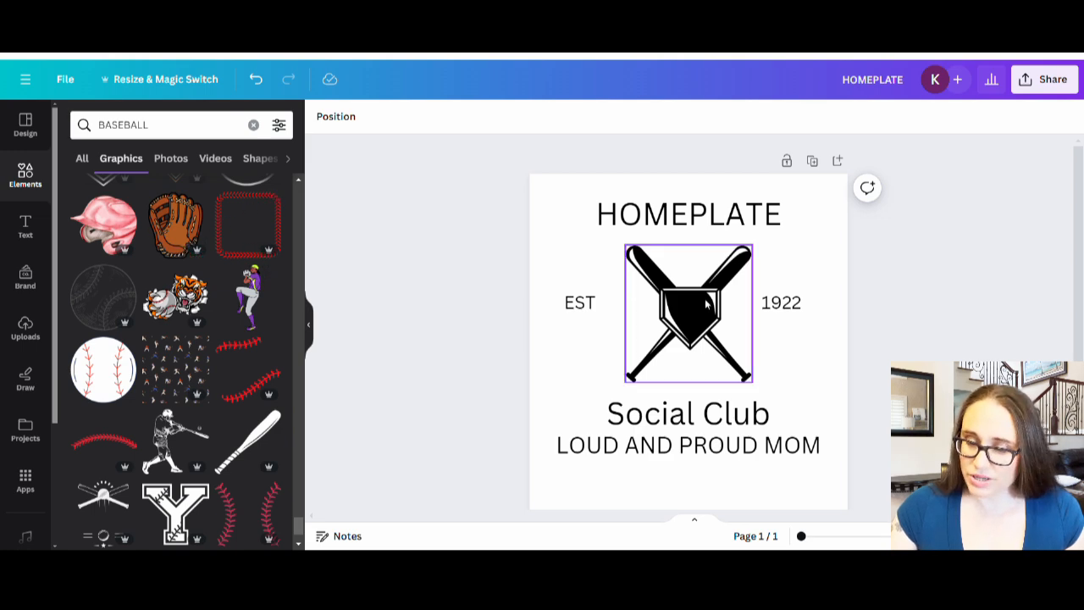
pyautogui.click(248, 227)
pyautogui.moveTo(696, 392); pyautogui.dragTo(373, 339)
pyautogui.click(320, 384)
pyautogui.scroll(-5, 205, 340)
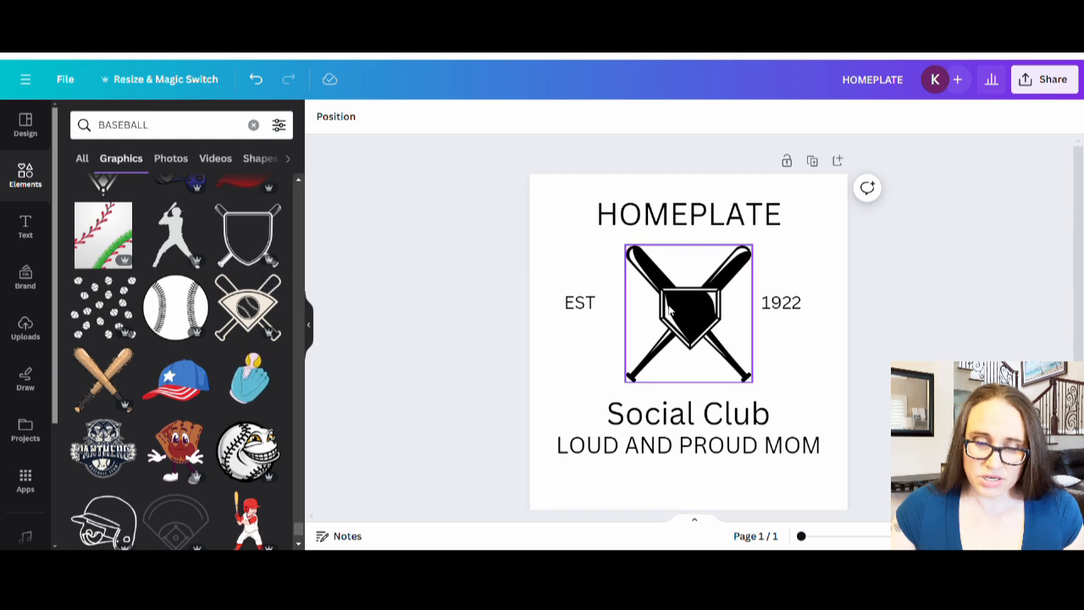
# Replace the crossed bats and home plate graphic with the outlined crossed bats, diamond and baseball emblem, placed between EST and 1922
pyautogui.click(694, 340)
pyautogui.press('Delete')
pyautogui.click(259, 306)
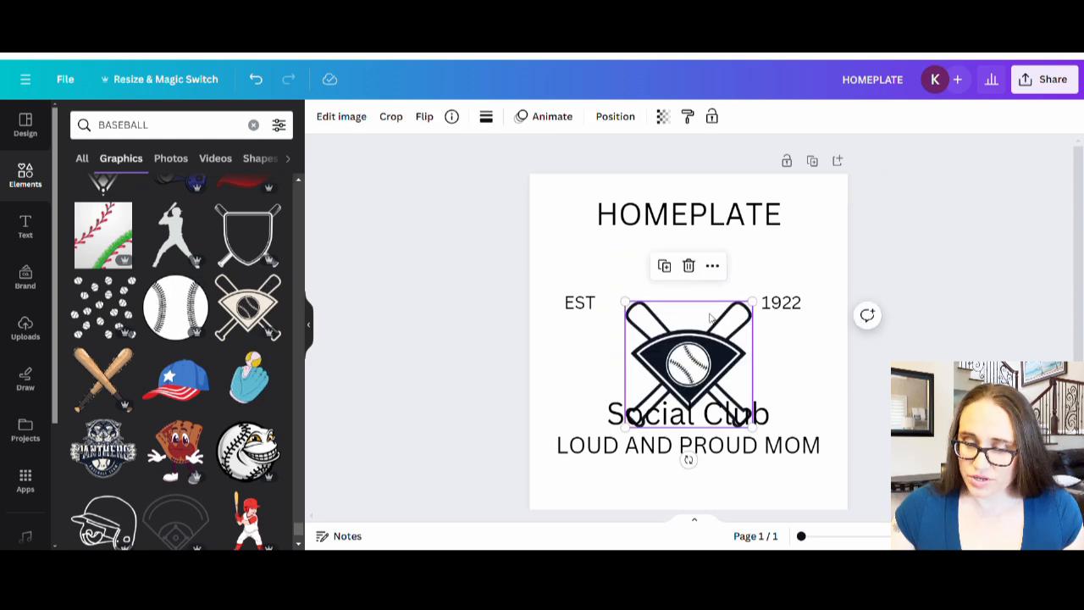
pyautogui.moveTo(688, 372); pyautogui.dragTo(688, 322)
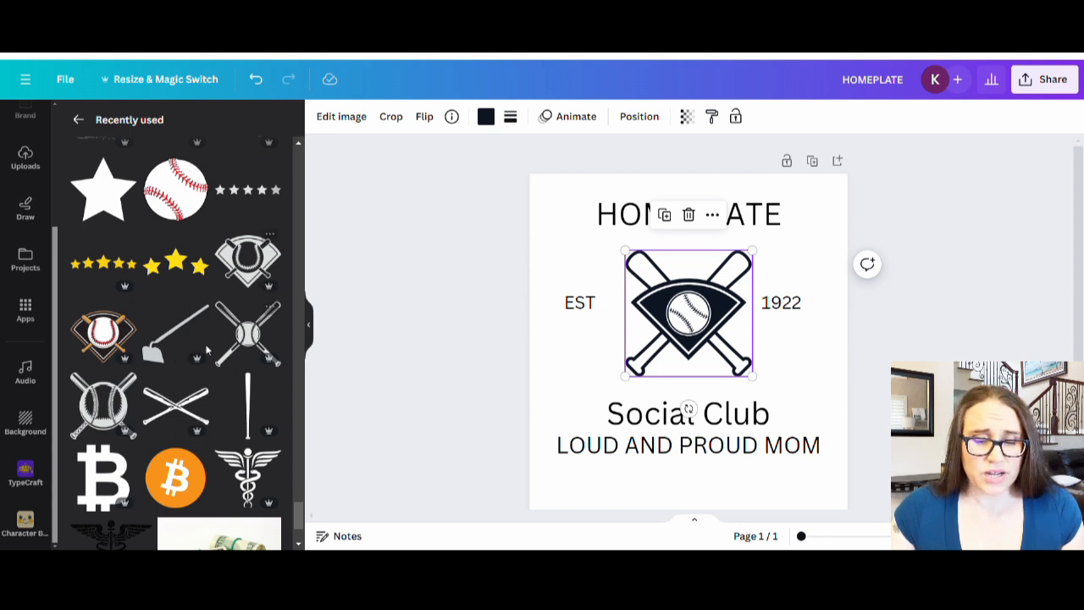
# Swap the emblem for the recently used solid diamond with a baseball over crossed bats, placed between EST and 1922
pyautogui.moveTo(704, 318); pyautogui.dragTo(254, 339)
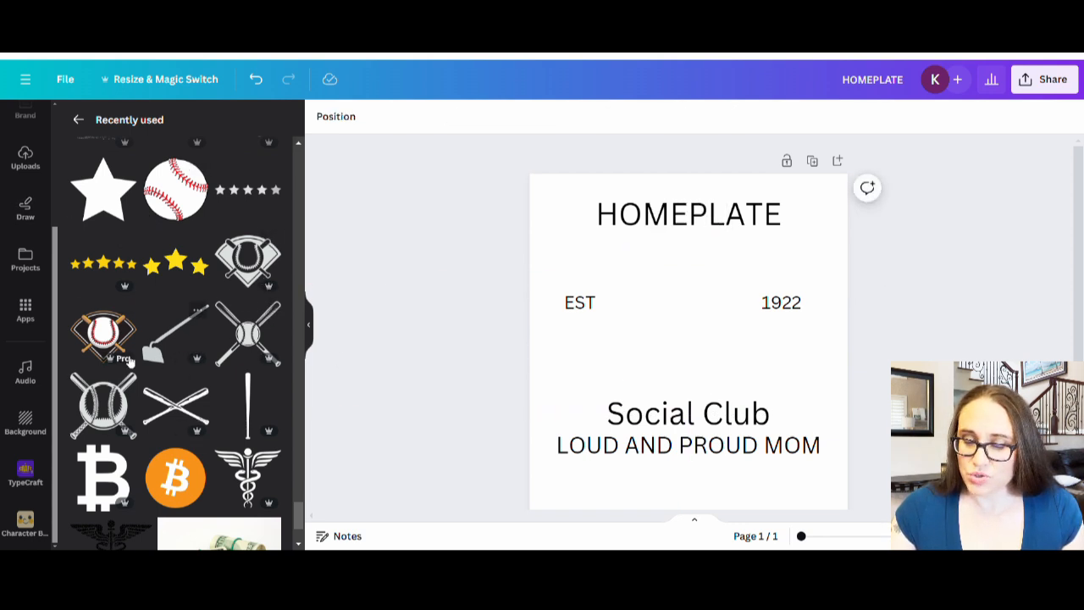
pyautogui.click(248, 268)
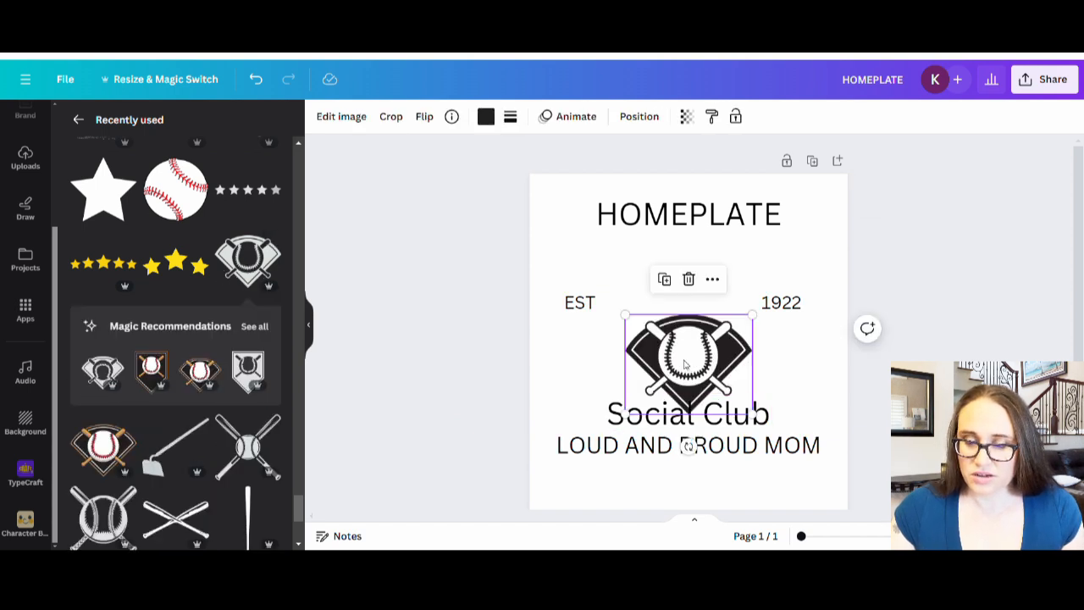
pyautogui.moveTo(698, 368); pyautogui.dragTo(692, 318)
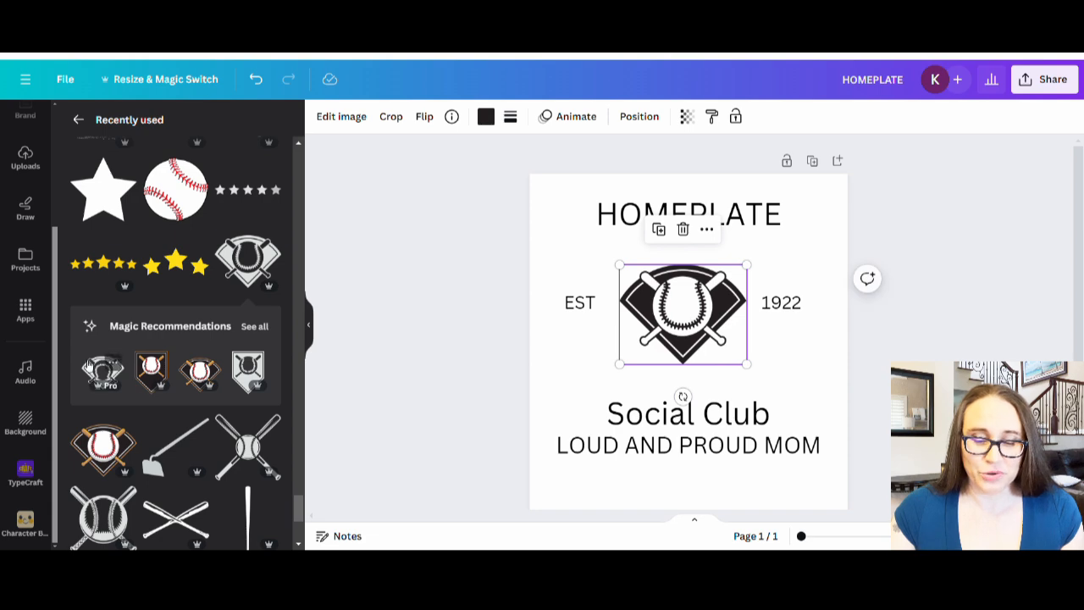
# Examine all the magic recommendations related to the diamond and baseball emblem for alternative designs
pyautogui.click(254, 327)
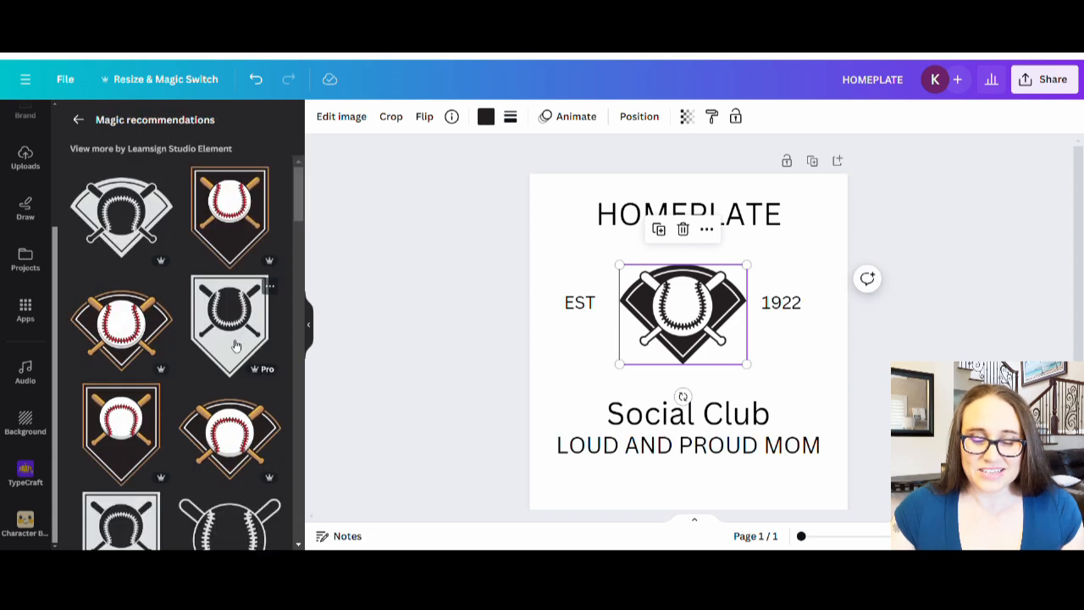
pyautogui.scroll(-3, 175, 288)
pyautogui.scroll(-3, 214, 426)
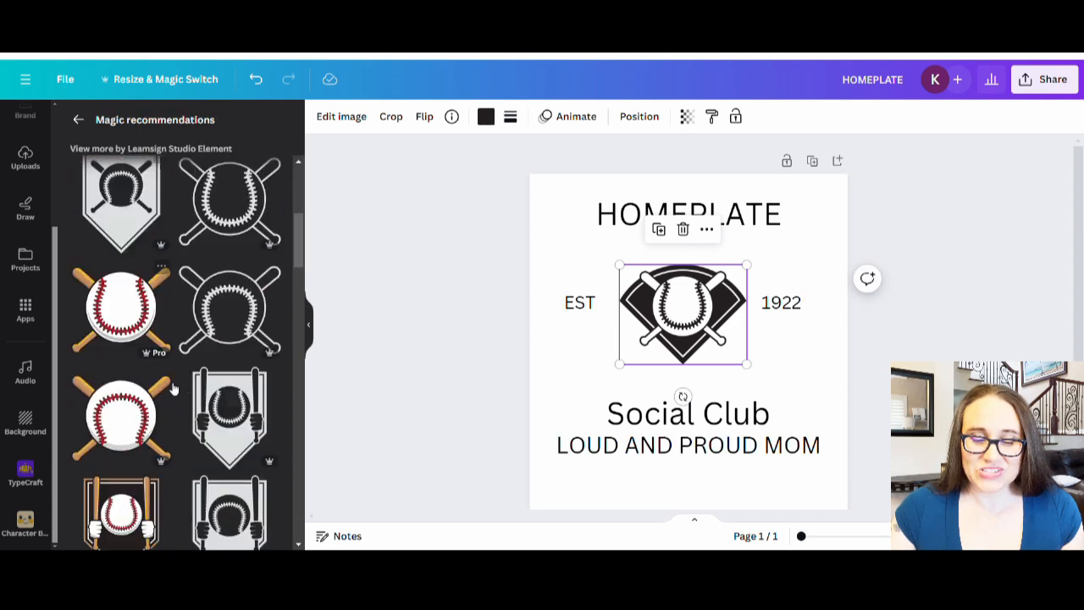
pyautogui.scroll(-5, 215, 426)
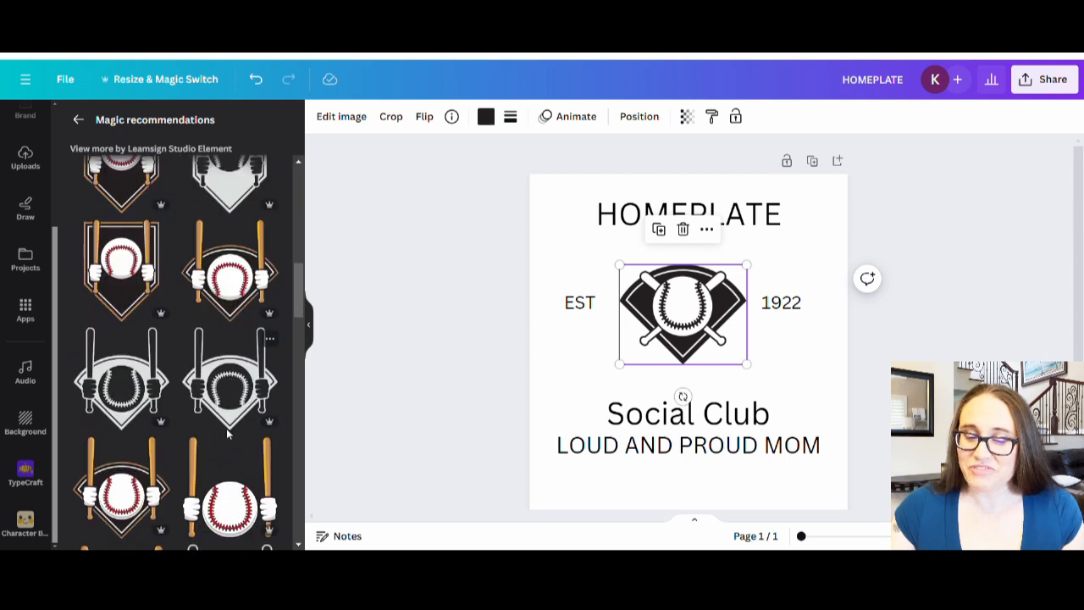
pyautogui.scroll(-3, 181, 397)
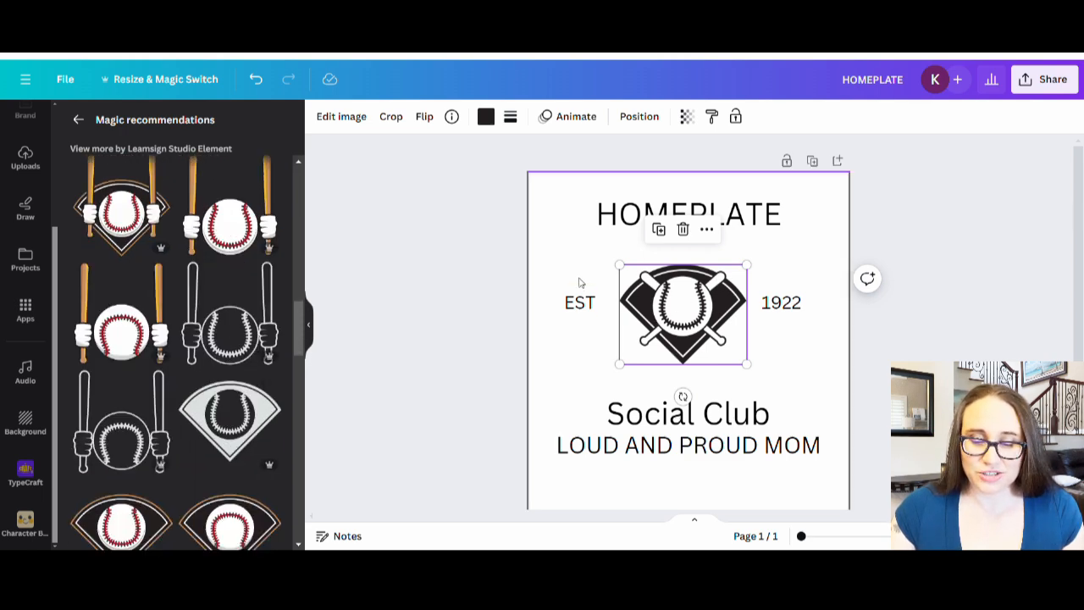
# Center the diamond and baseball emblem horizontally on the page, between EST and 1922
pyautogui.click(310, 326)
pyautogui.click(673, 359)
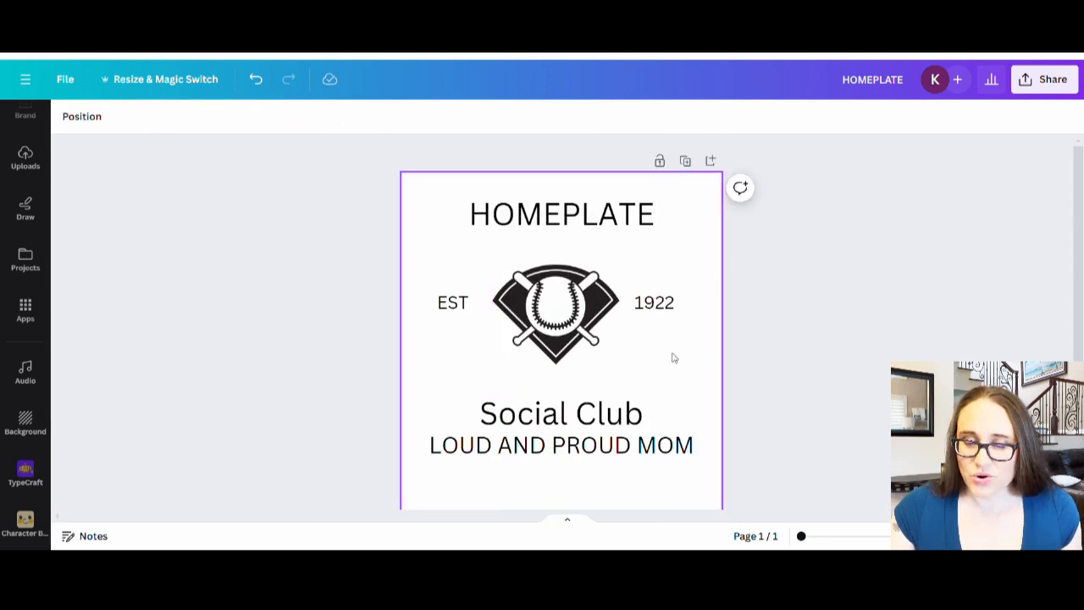
pyautogui.click(553, 339)
pyautogui.moveTo(554, 339); pyautogui.dragTo(560, 339)
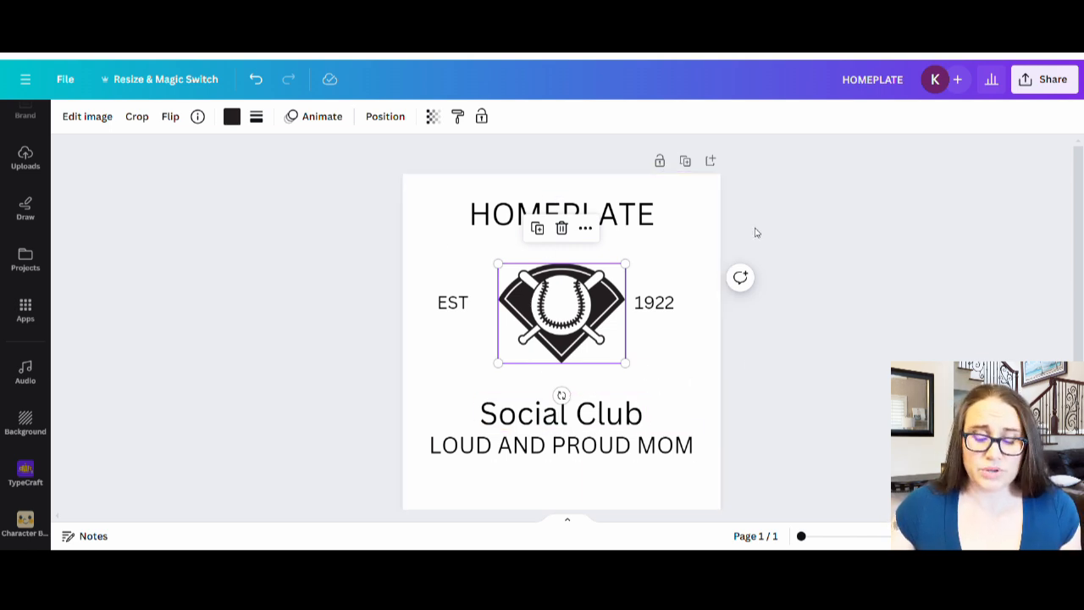
# Search the fonts for SPORTS, apply Sports World to HOMEPLATE, and enlarge the heading to size 429, centered on the page
pyautogui.click(646, 222)
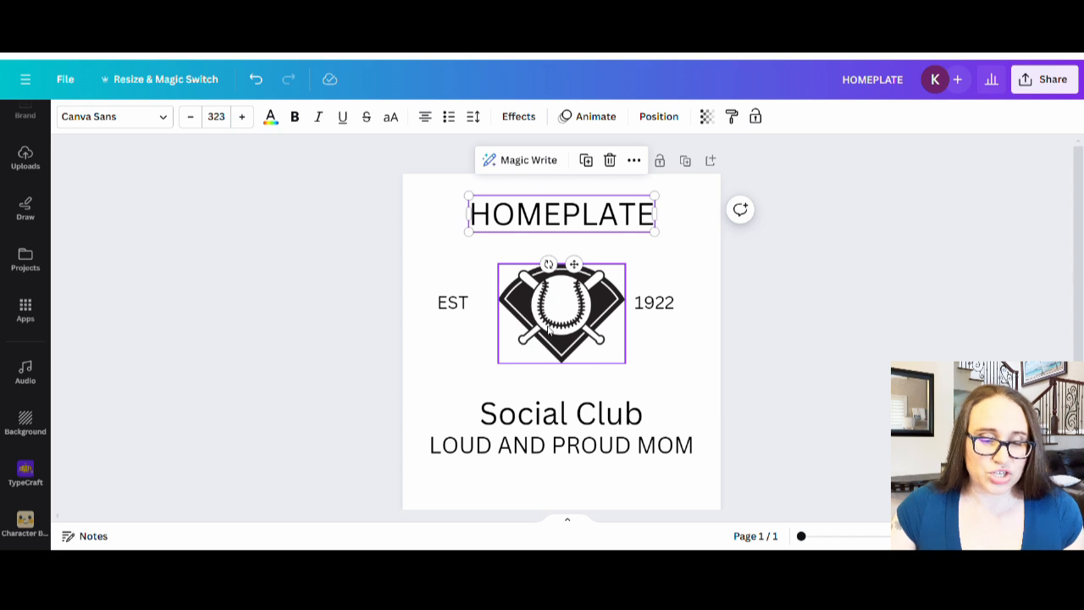
pyautogui.click(106, 118)
pyautogui.click(136, 160)
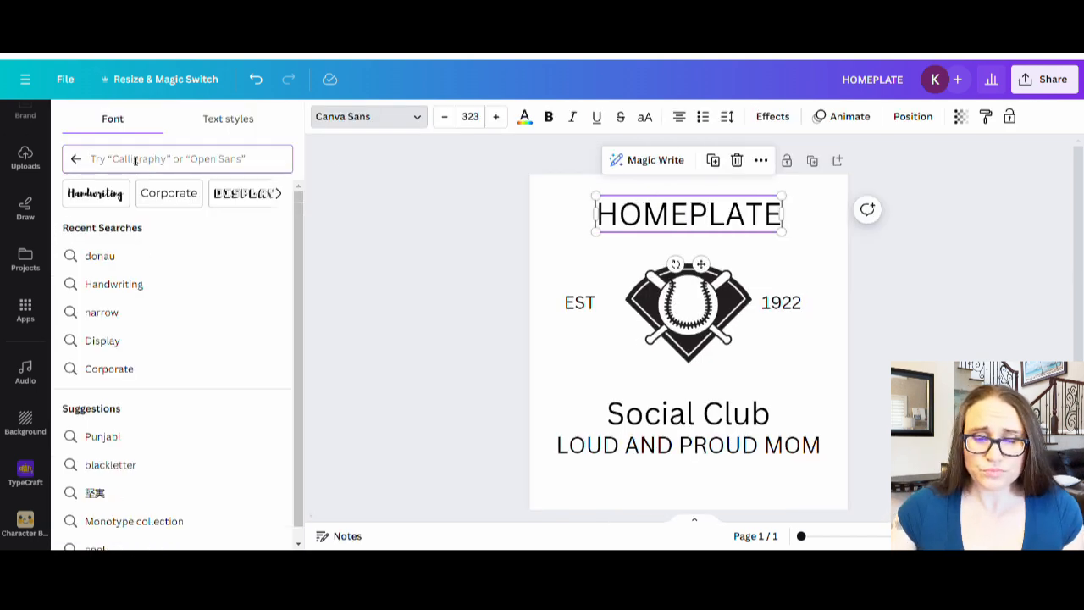
pyautogui.write('SPORTS')
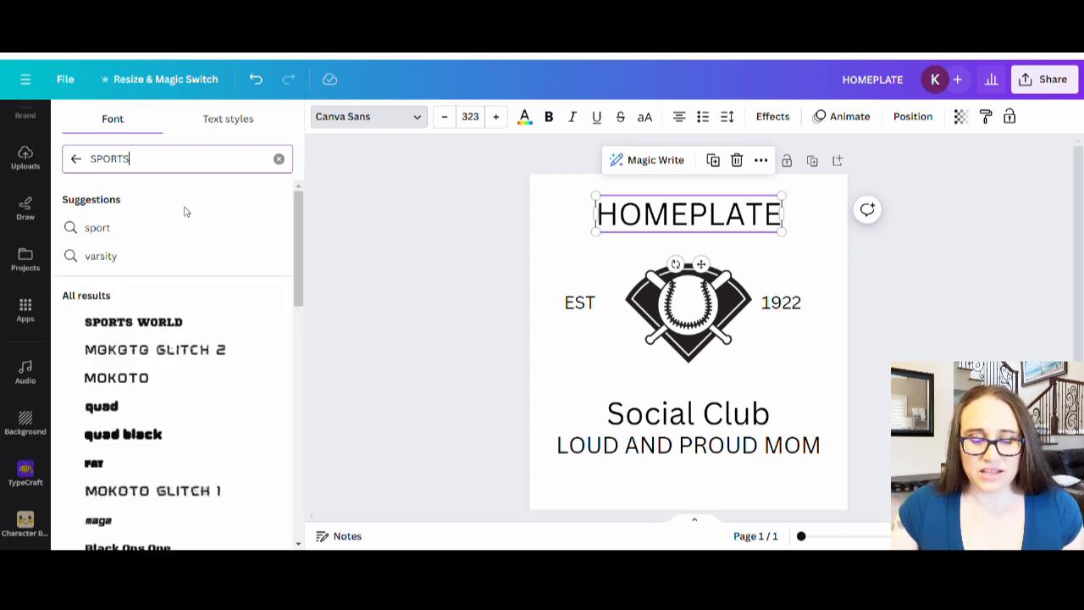
pyautogui.scroll(-1, 173, 233)
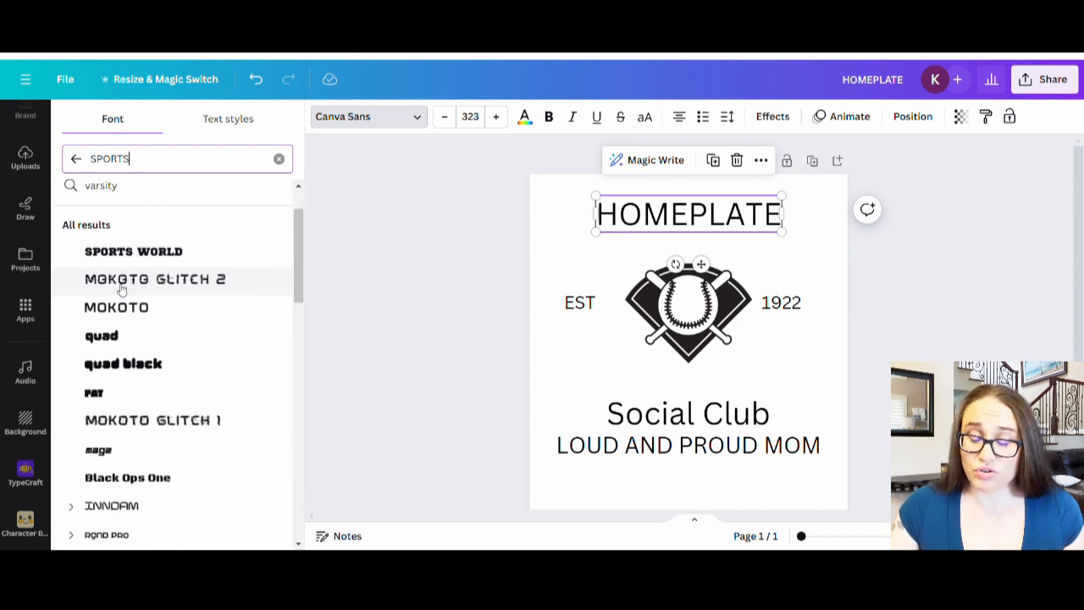
pyautogui.click(136, 254)
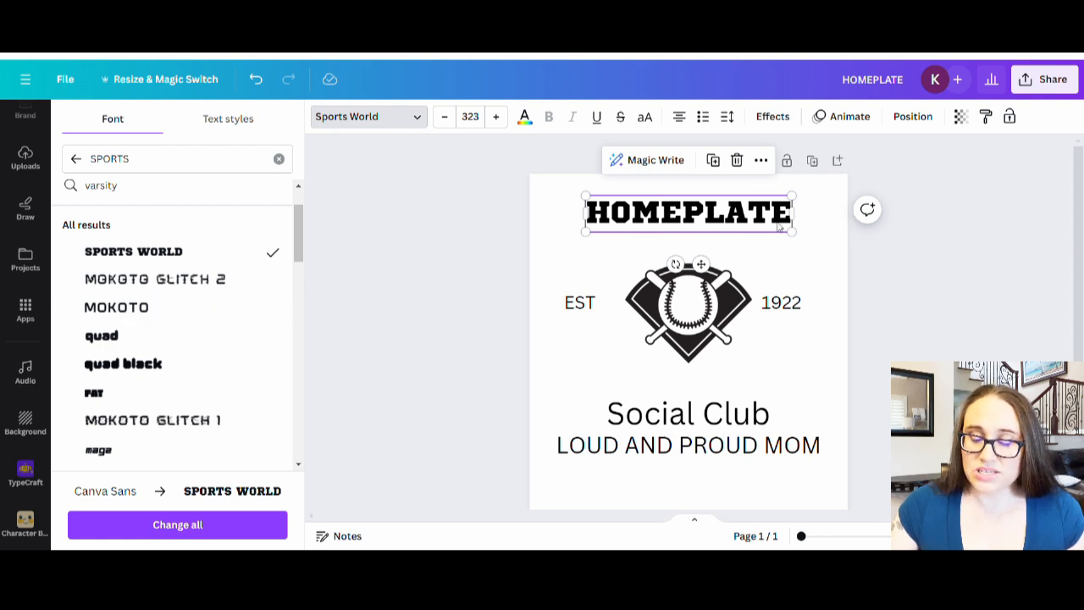
pyautogui.moveTo(799, 244); pyautogui.dragTo(859, 254)
pyautogui.moveTo(778, 228); pyautogui.dragTo(744, 230)
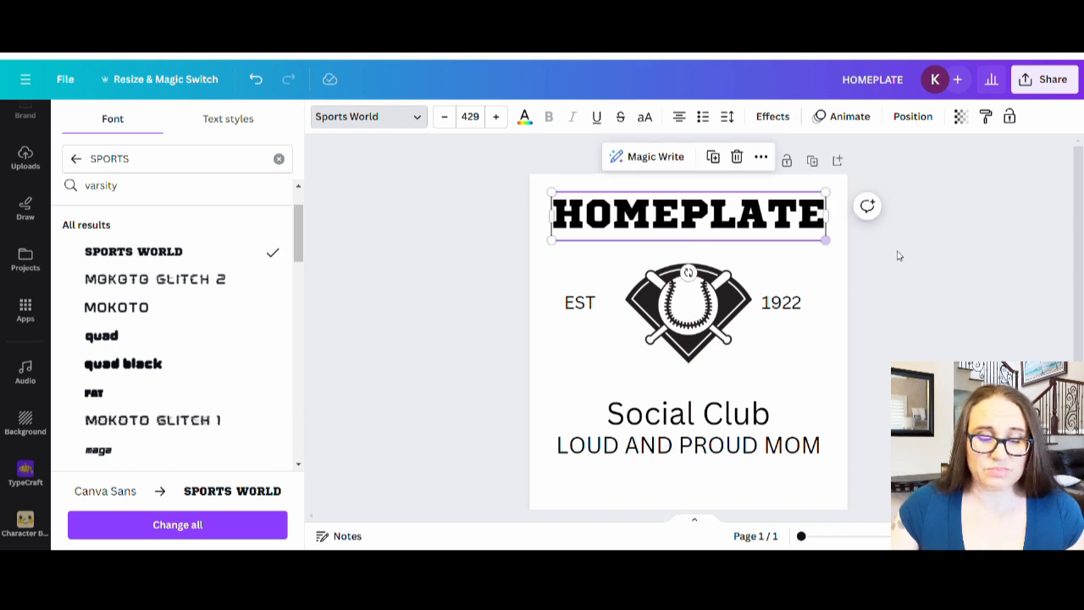
# Try the Graduate font on HOMEPLATE, and change the heading to Yearbook Solid
pyautogui.scroll(-3, 146, 305)
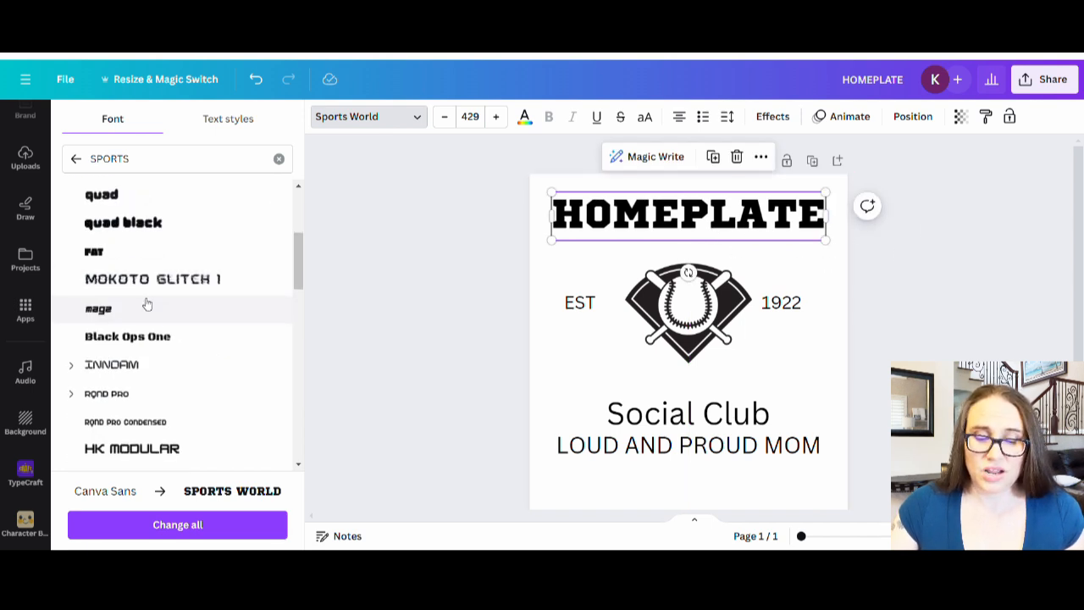
pyautogui.scroll(-3, 146, 303)
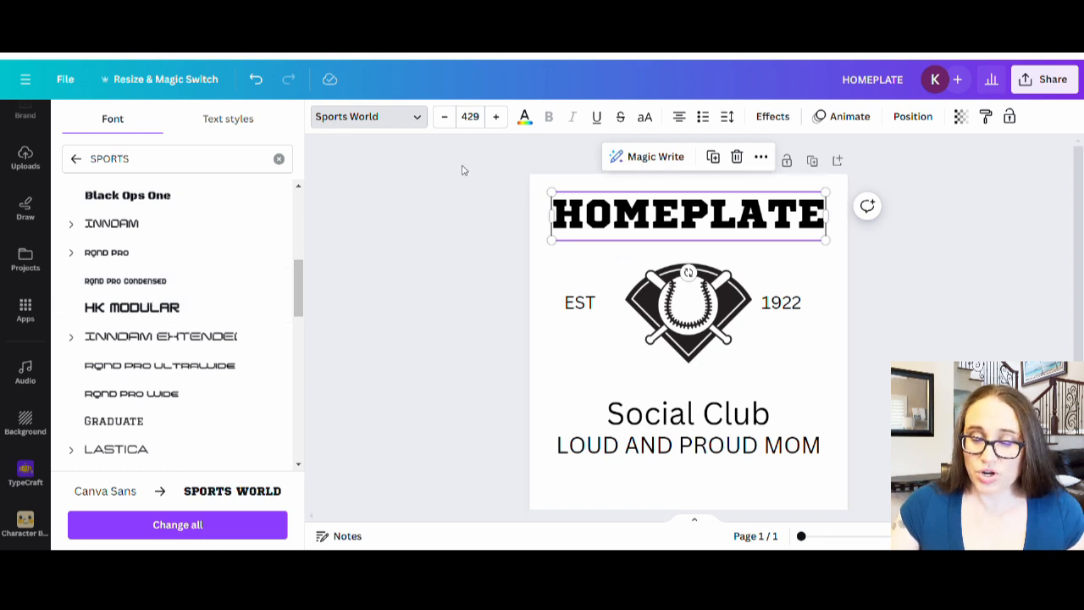
pyautogui.click(144, 423)
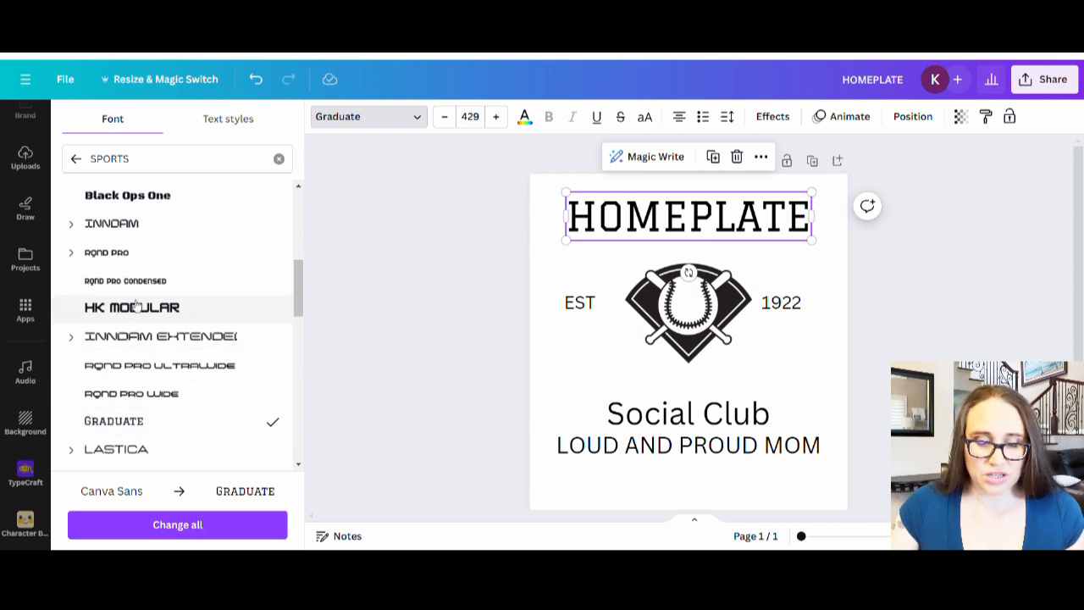
pyautogui.scroll(-3, 138, 305)
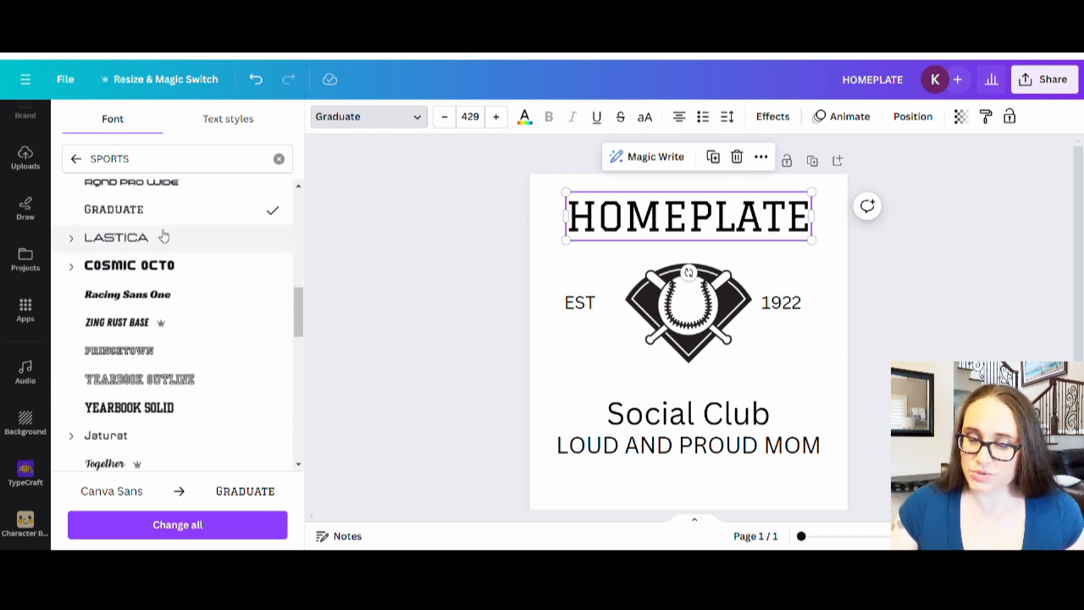
pyautogui.click(125, 415)
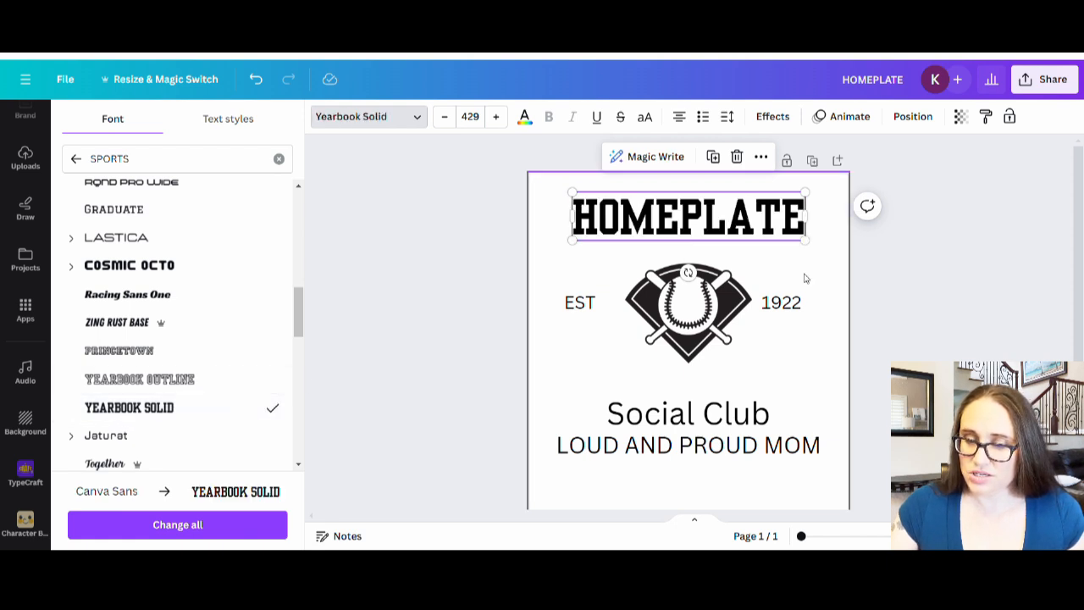
# Enlarge the HOMEPLATE heading to size 507 and center it across the top of the page
pyautogui.moveTo(811, 245); pyautogui.dragTo(849, 252)
pyautogui.click(726, 223)
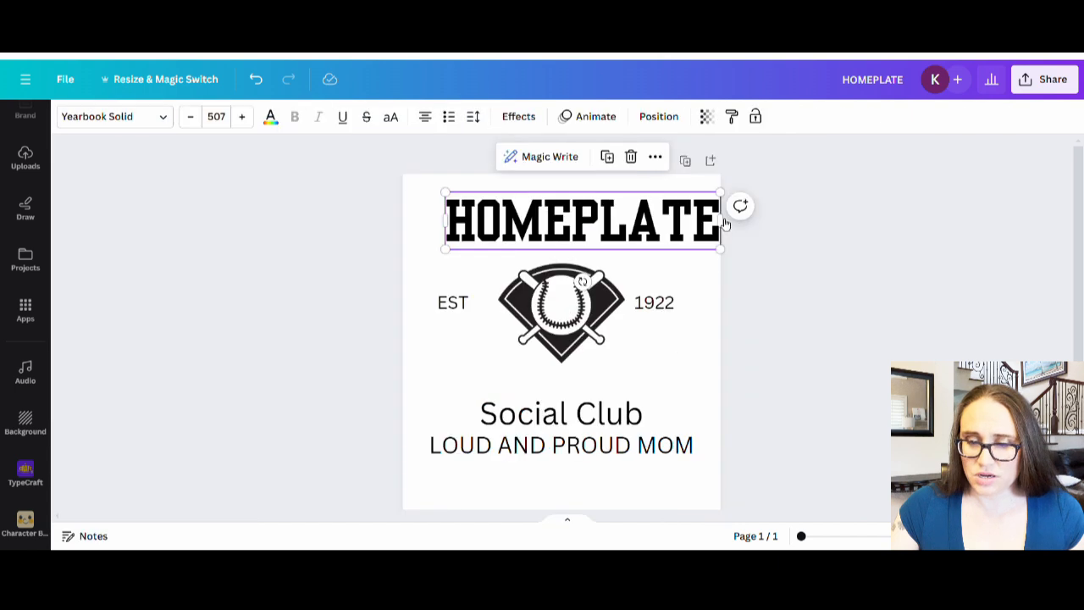
pyautogui.moveTo(612, 237); pyautogui.dragTo(593, 236)
pyautogui.click(794, 311)
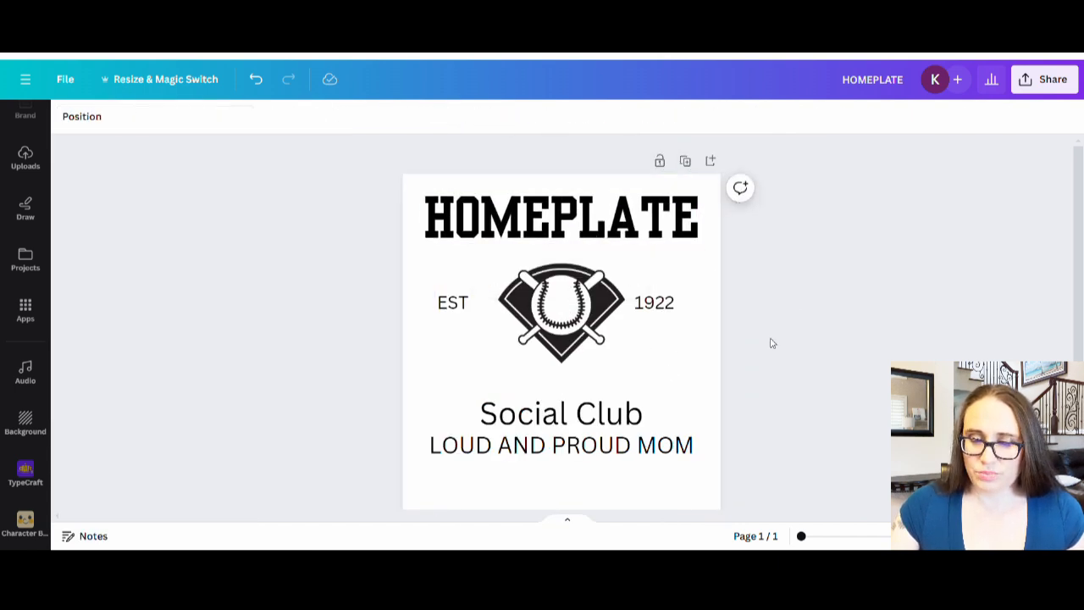
# Curve the HOMEPLATE heading with a curve value of 36 and move it slightly up on the page
pyautogui.click(673, 233)
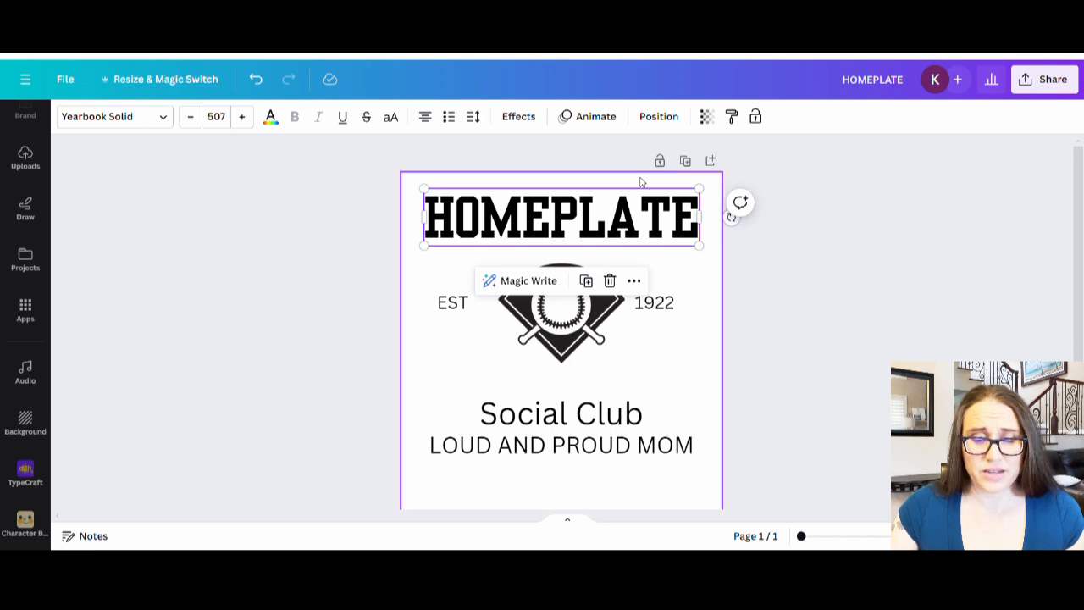
pyautogui.click(520, 116)
pyautogui.scroll(-3, 216, 449)
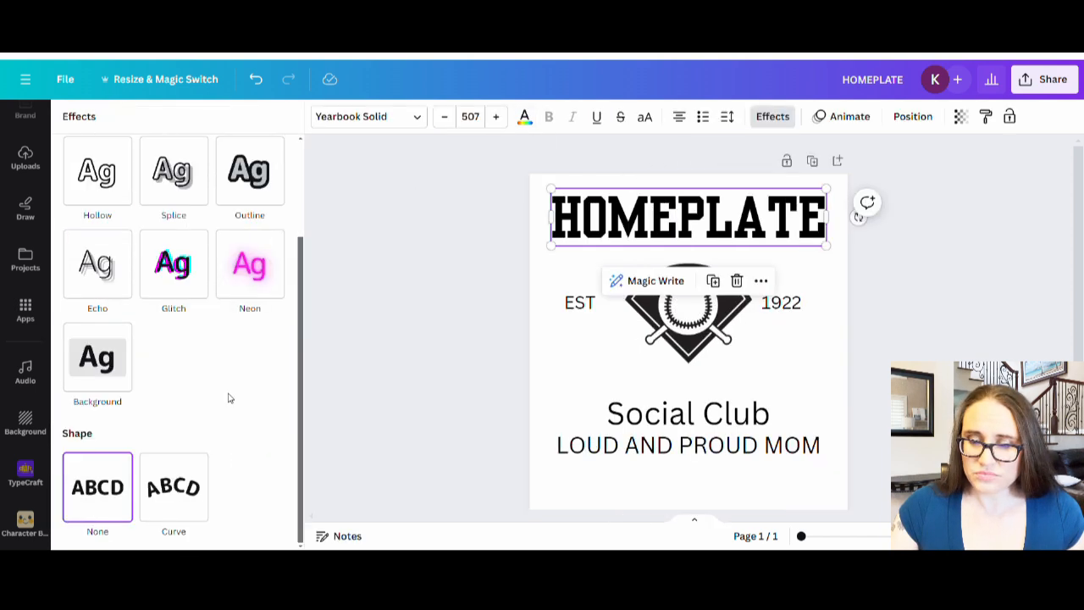
pyautogui.click(193, 483)
pyautogui.click(238, 529)
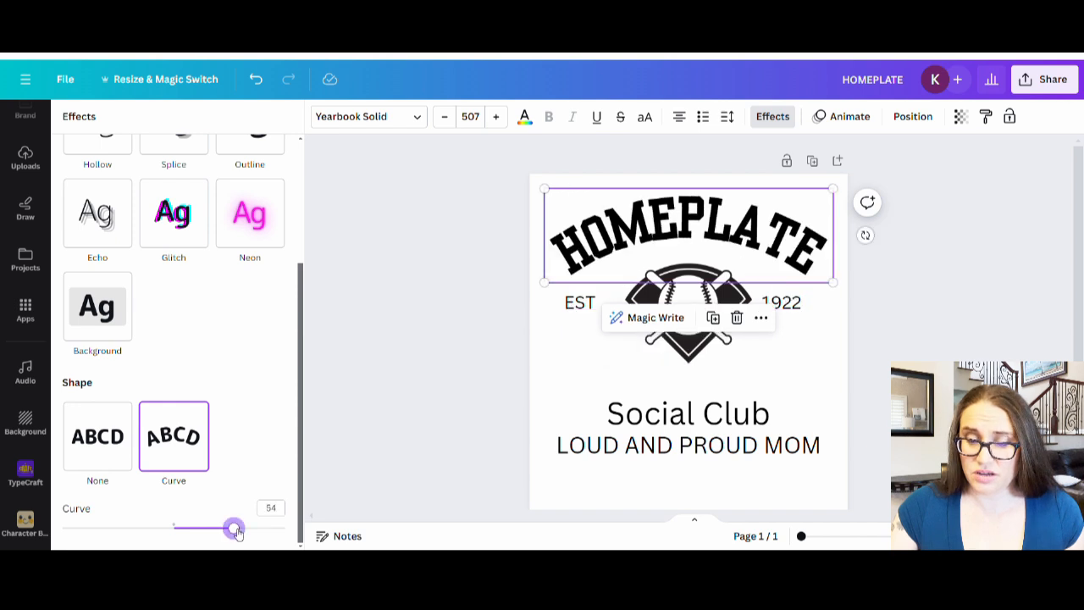
pyautogui.moveTo(237, 532); pyautogui.dragTo(214, 528)
pyautogui.moveTo(756, 241); pyautogui.dragTo(759, 234)
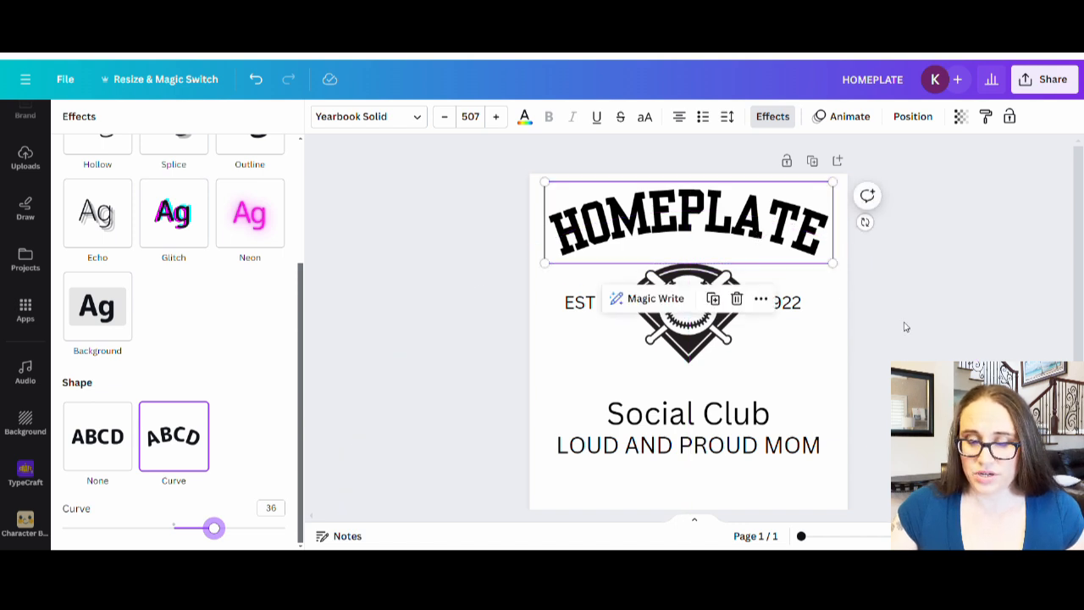
pyautogui.click(912, 324)
# Enlarge the diamond and baseball emblem and center it directly beneath the arched HOMEPLATE heading, above Social Club
pyautogui.click(577, 322)
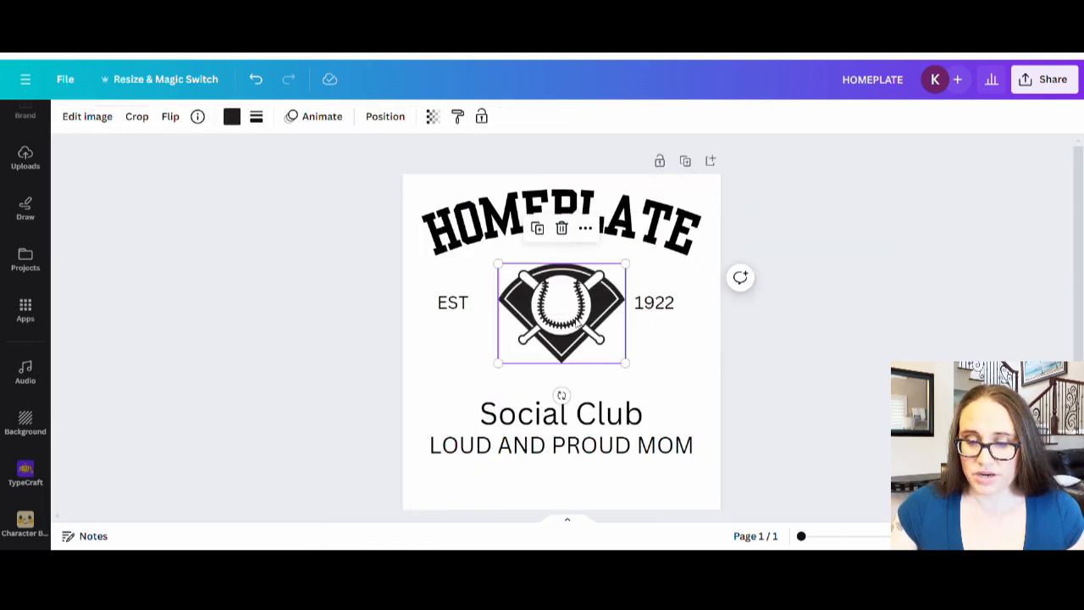
pyautogui.moveTo(631, 366); pyautogui.dragTo(660, 415)
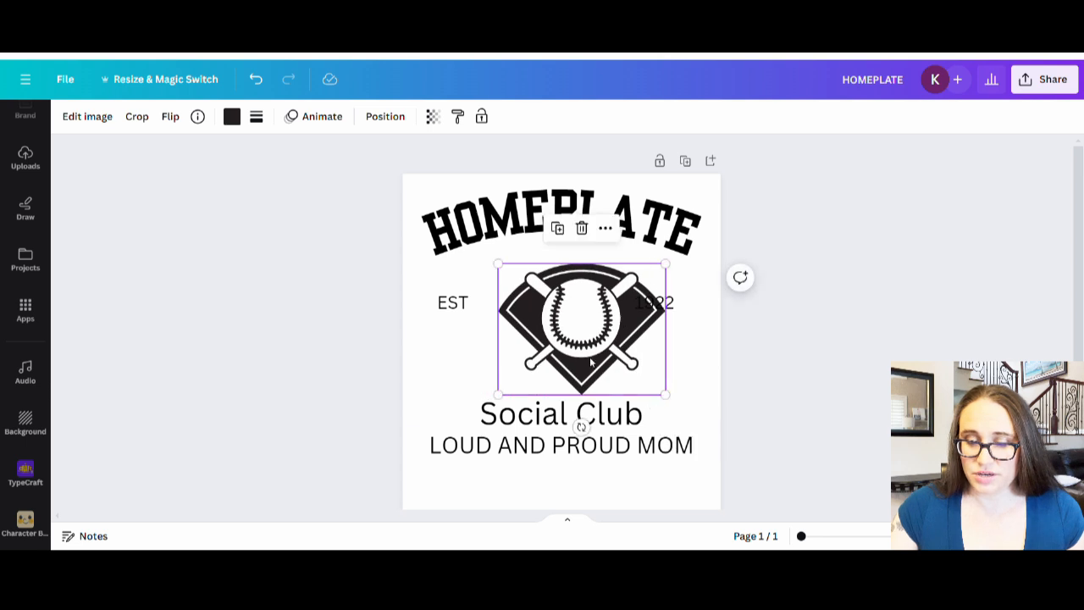
pyautogui.moveTo(592, 361); pyautogui.dragTo(573, 347)
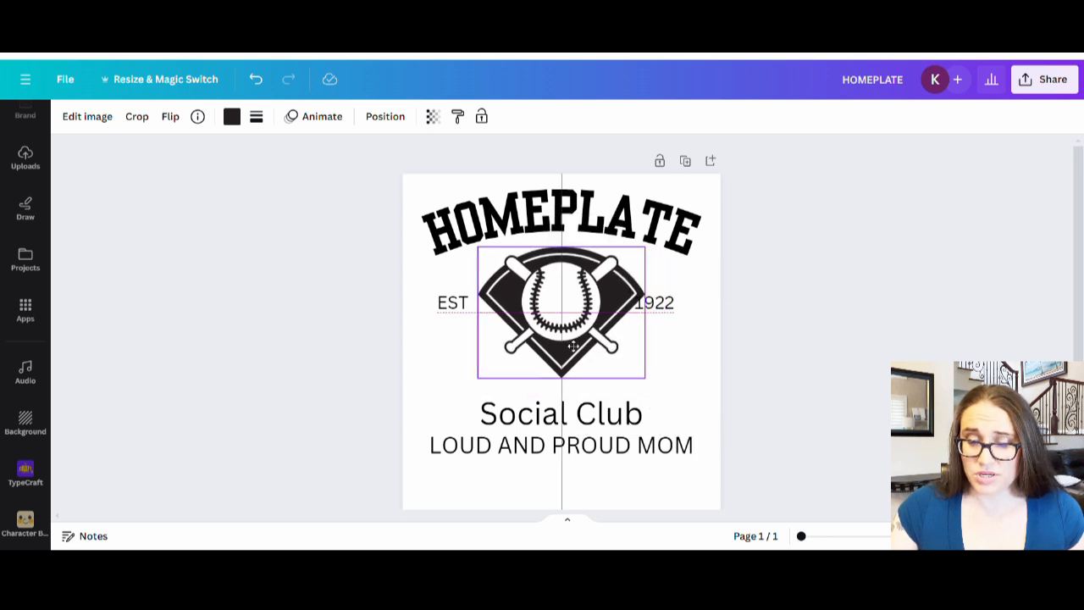
pyautogui.click(709, 380)
# Lower 1922 and EST to the same height on either side of the emblem's narrower lower half
pyautogui.moveTo(675, 310); pyautogui.dragTo(680, 349)
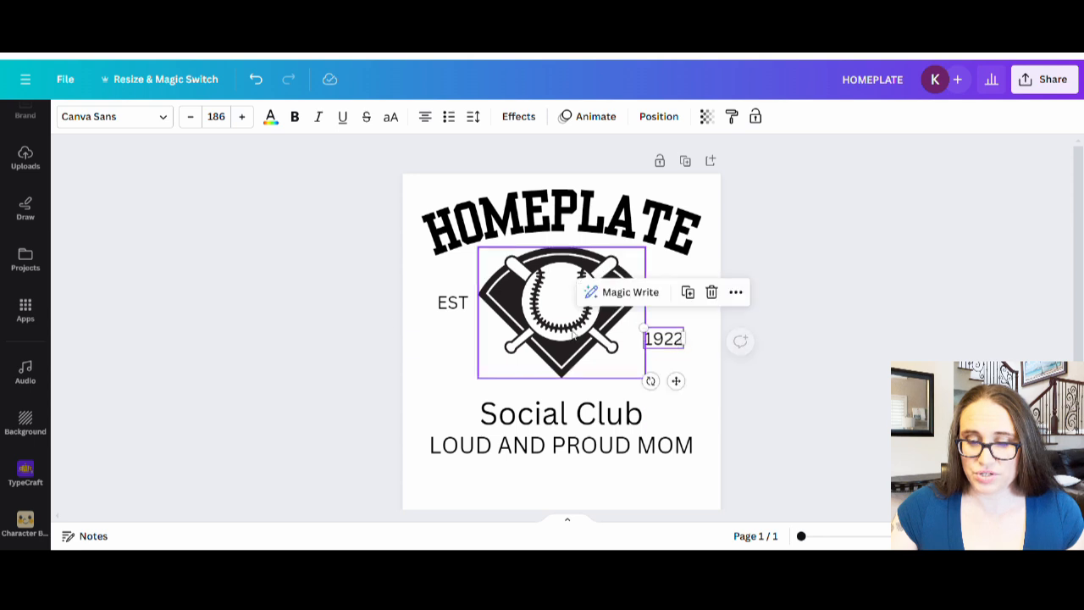
pyautogui.click(452, 310)
pyautogui.moveTo(451, 310); pyautogui.dragTo(452, 349)
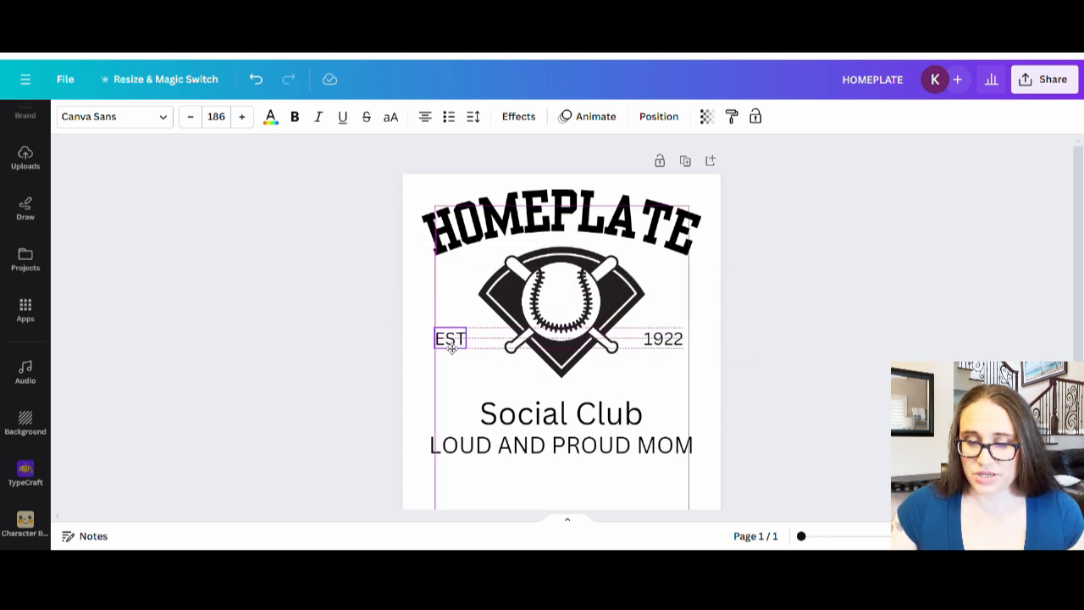
# Move 1922 slightly outward so its outer edge mirrors EST's on the opposite side of the emblem
pyautogui.keyDown('shift'); pyautogui.click(678, 348); pyautogui.keyUp('shift')
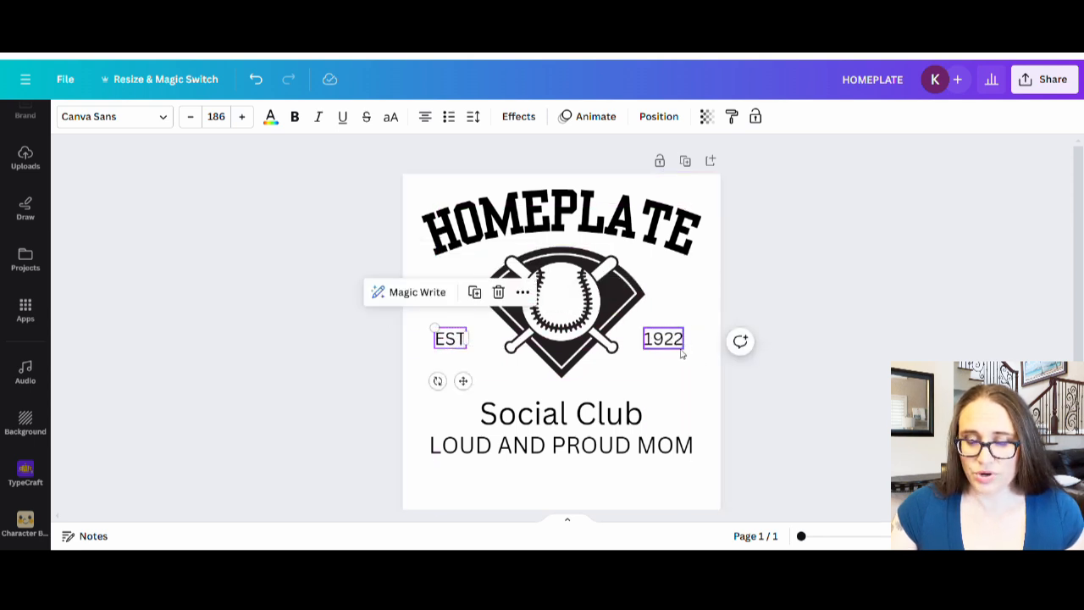
pyautogui.moveTo(674, 351); pyautogui.dragTo(680, 351)
pyautogui.click(818, 477)
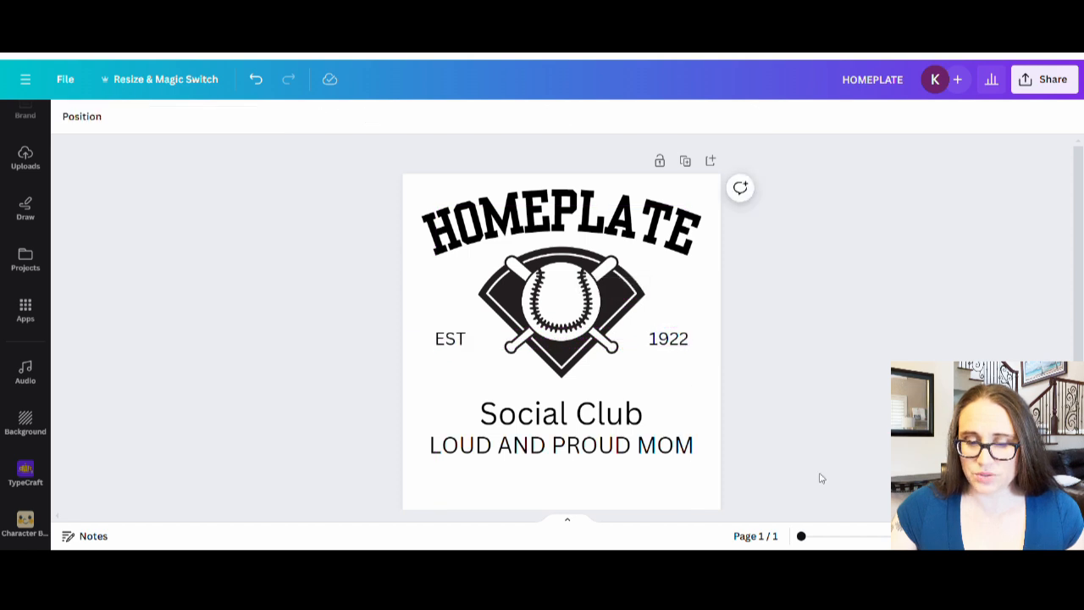
# Lower LOUD AND PROUD MOM toward the page's lower edge and enlarge Social Club above it to size 413
pyautogui.moveTo(646, 452); pyautogui.dragTo(653, 476)
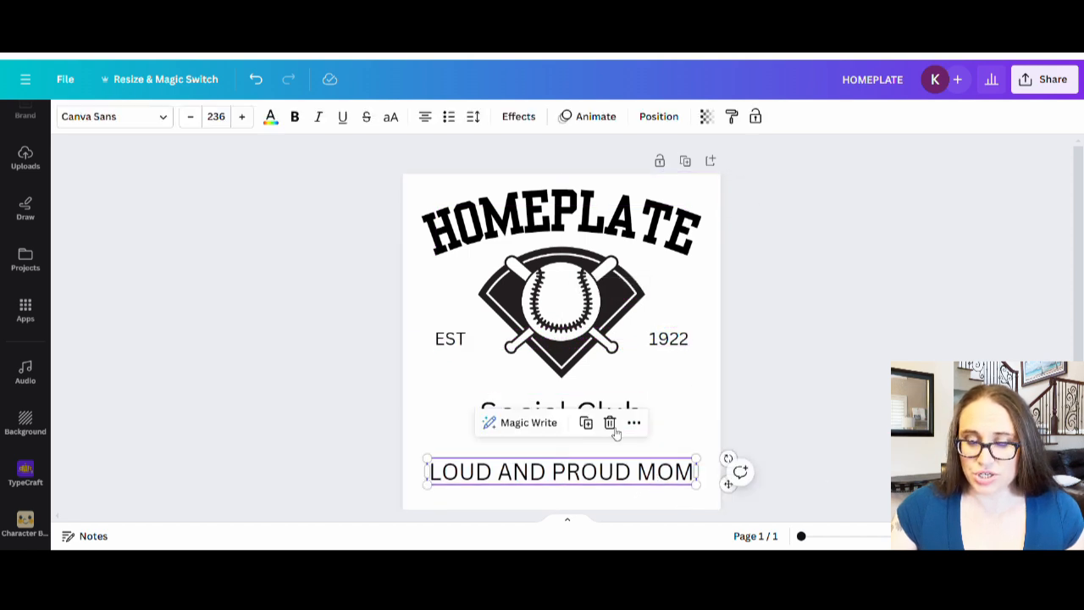
pyautogui.click(811, 371)
pyautogui.click(559, 413)
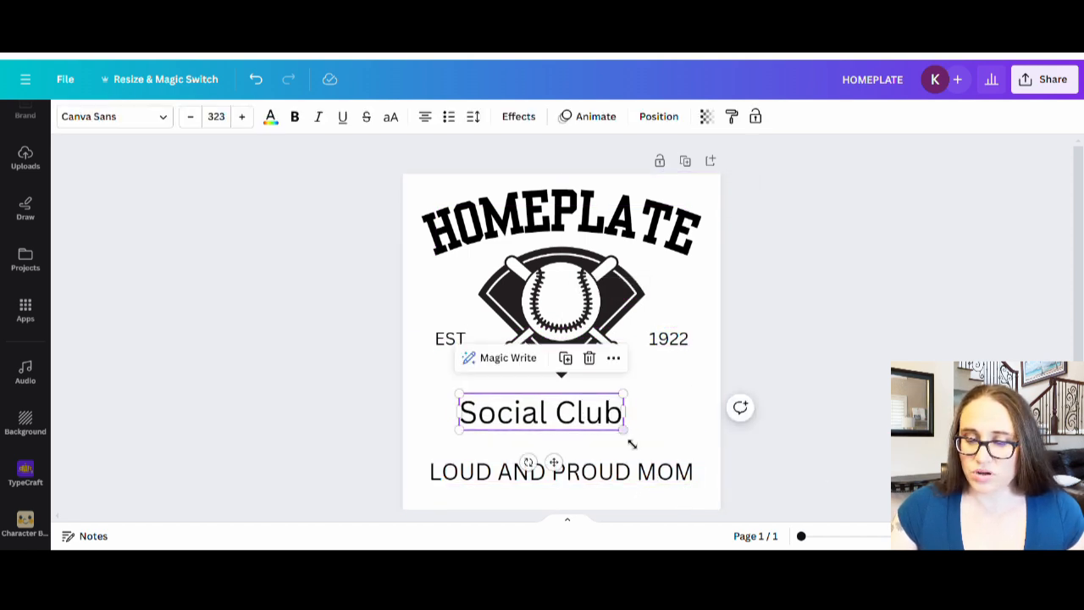
pyautogui.moveTo(627, 435); pyautogui.dragTo(681, 455)
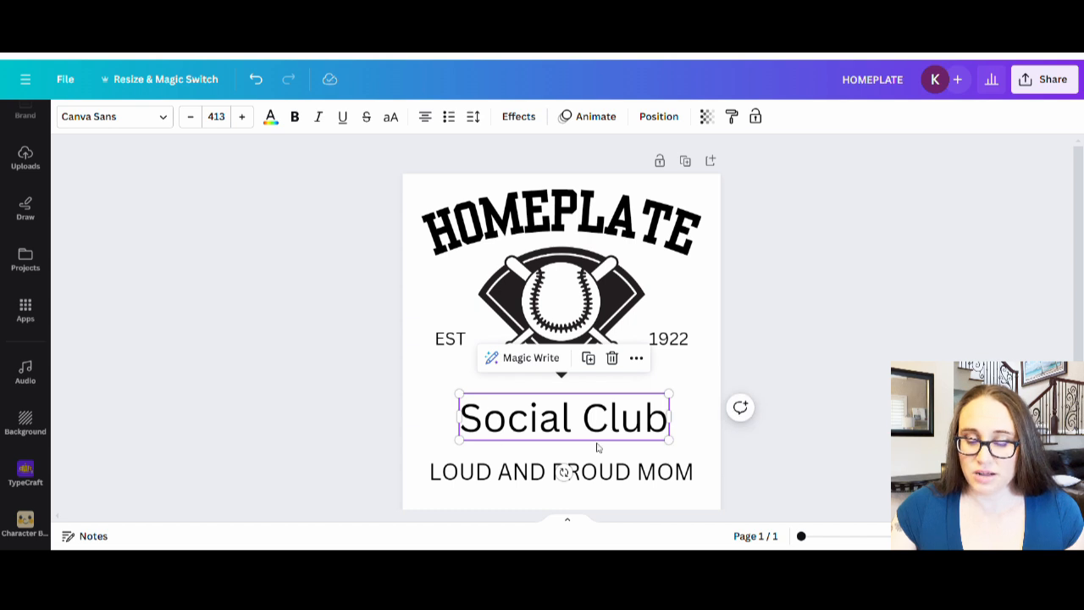
pyautogui.click(796, 352)
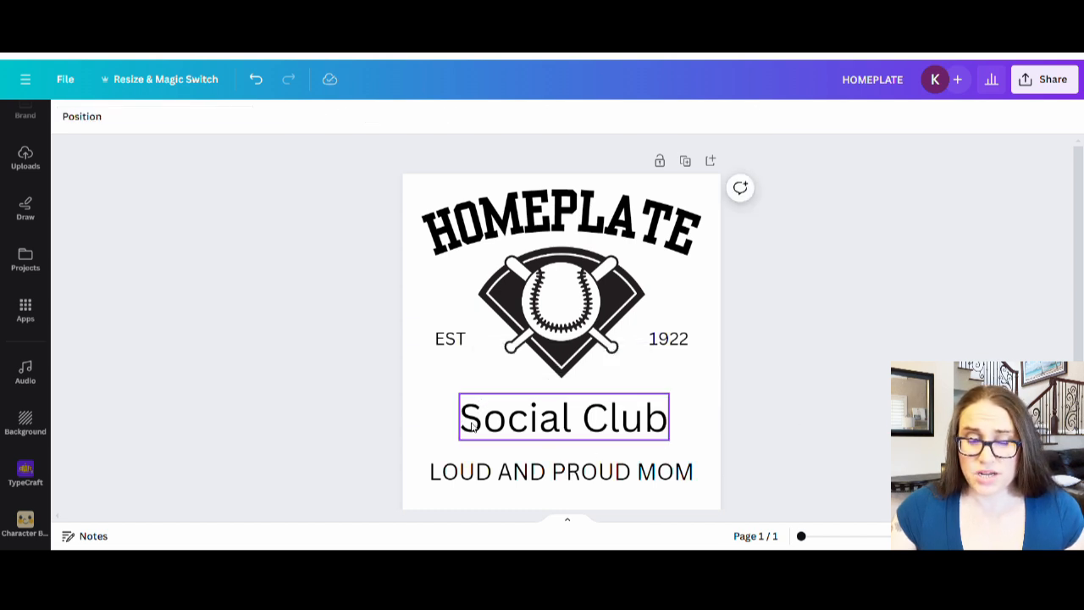
# Search the fonts for SCRIPT and set the Social Club text in Nexa Script
pyautogui.click(585, 433)
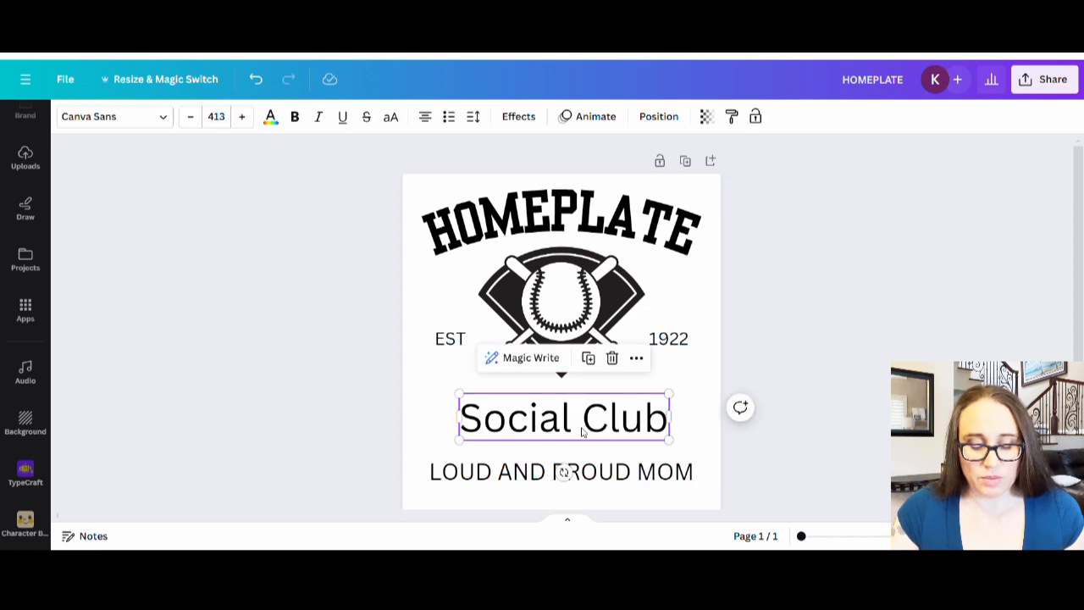
pyautogui.click(121, 119)
pyautogui.doubleClick(136, 165)
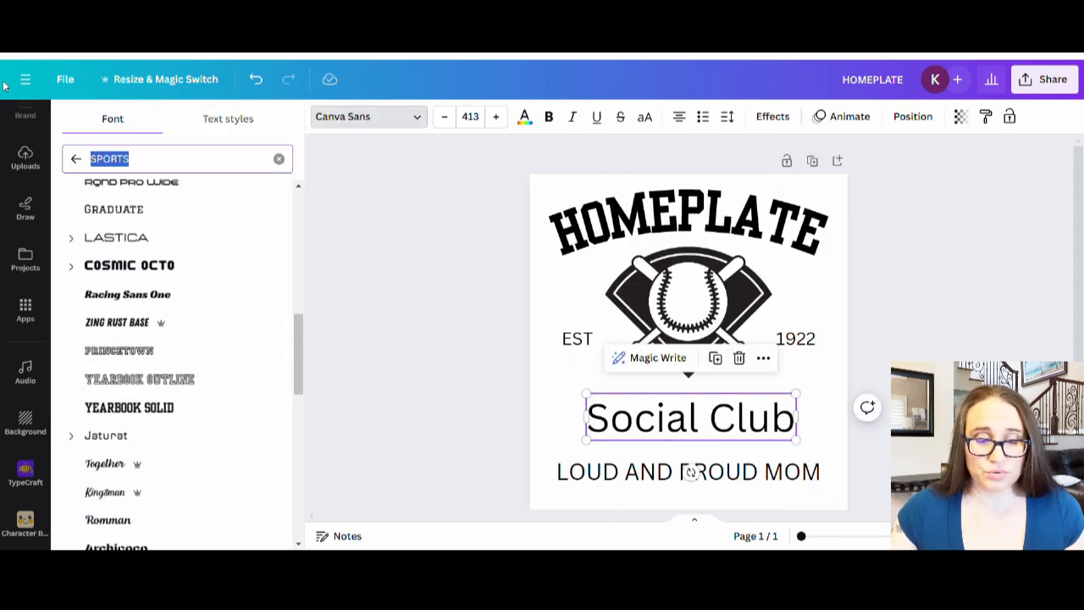
pyautogui.write('SCRIPT')
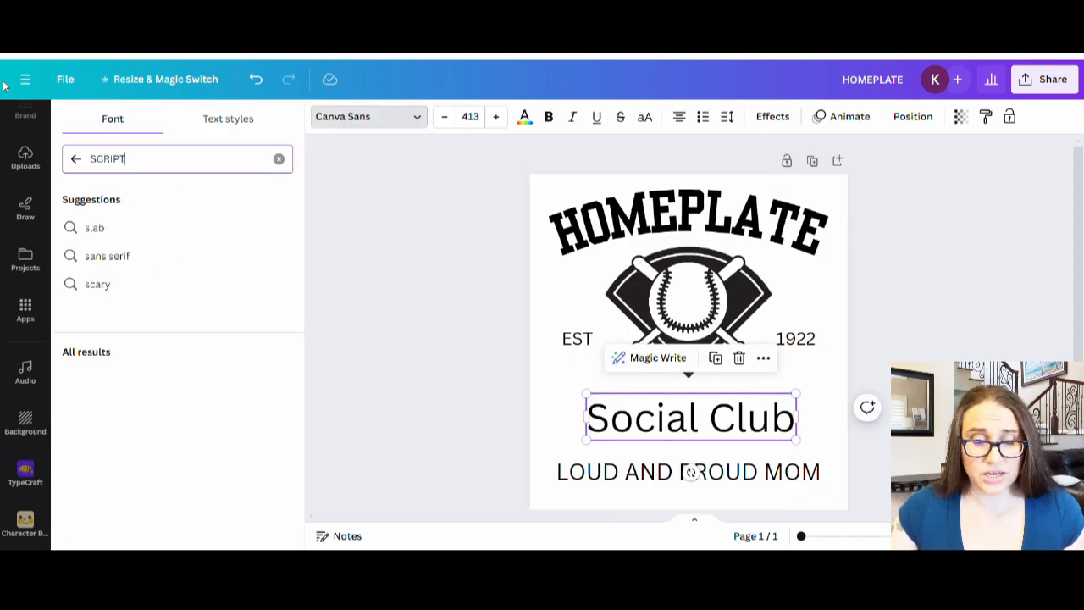
pyautogui.scroll(-5, 163, 260)
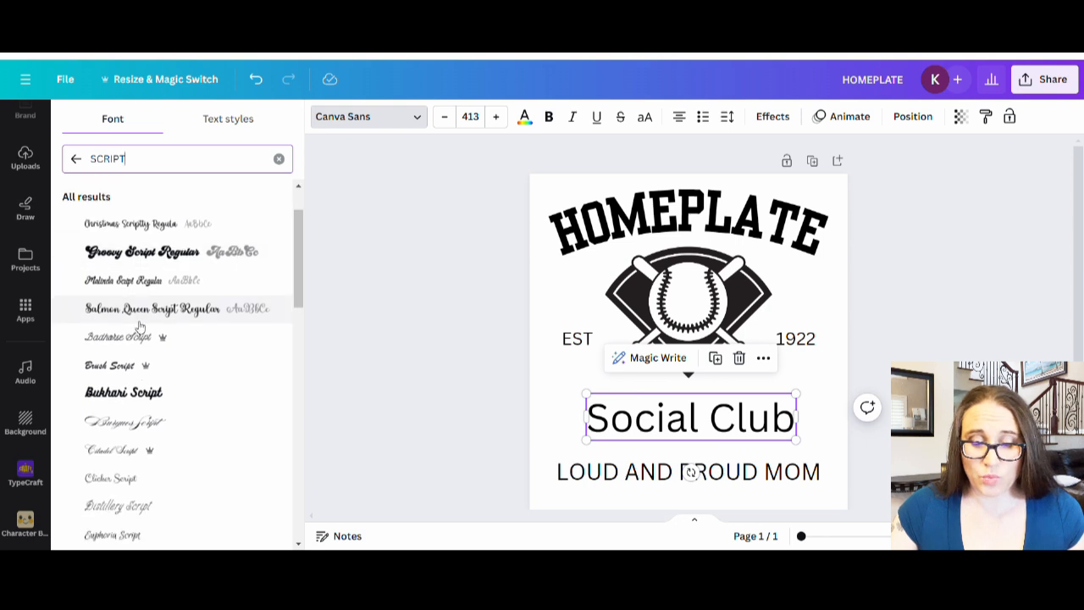
pyautogui.scroll(-10, 112, 346)
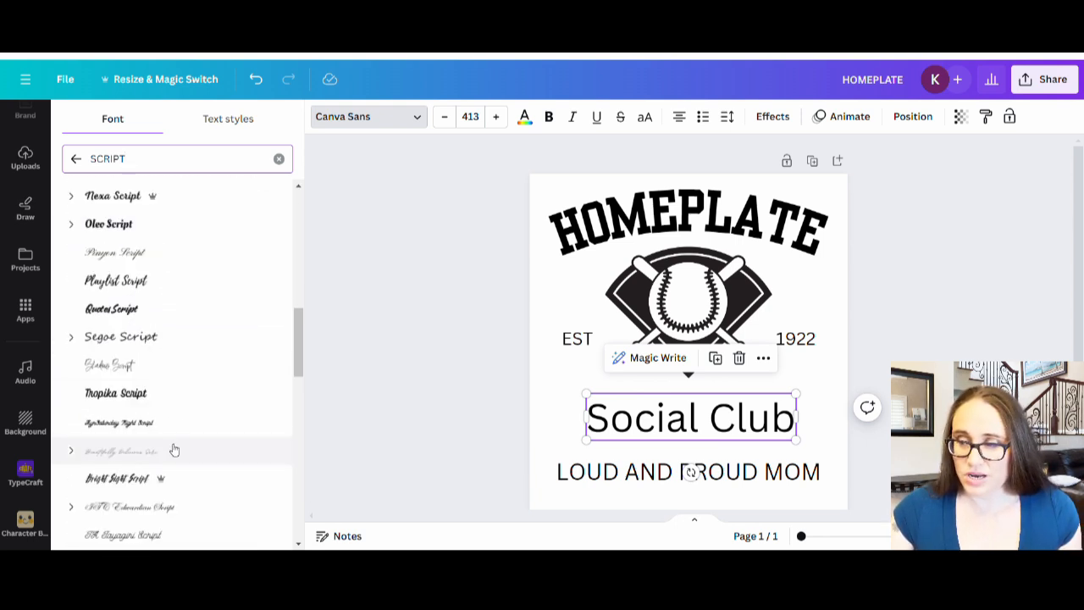
pyautogui.scroll(2, 172, 436)
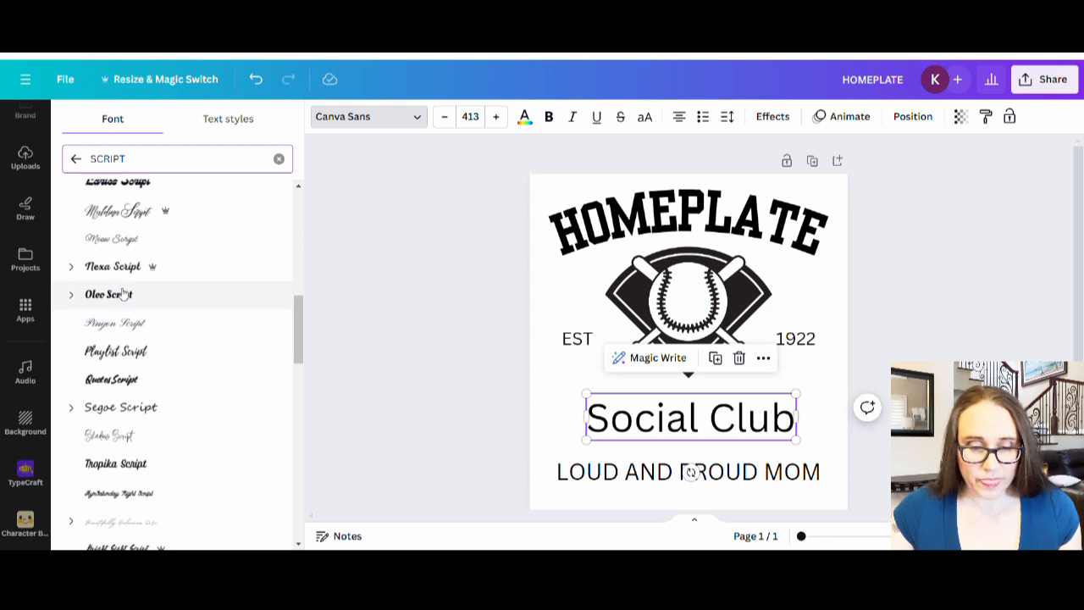
pyautogui.click(97, 270)
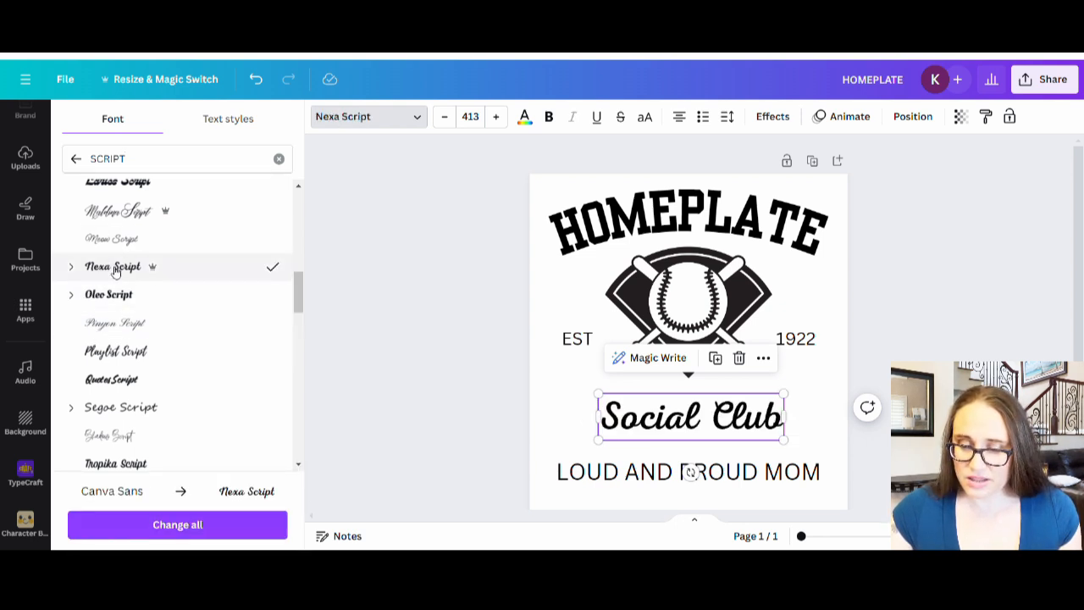
# Enlarge Social Club to size 599 and center it evenly between the emblem and LOUD AND PROUD MOM
pyautogui.moveTo(607, 456); pyautogui.dragTo(562, 463)
pyautogui.moveTo(782, 393); pyautogui.dragTo(827, 383)
pyautogui.click(937, 336)
pyautogui.moveTo(582, 414); pyautogui.dragTo(575, 421)
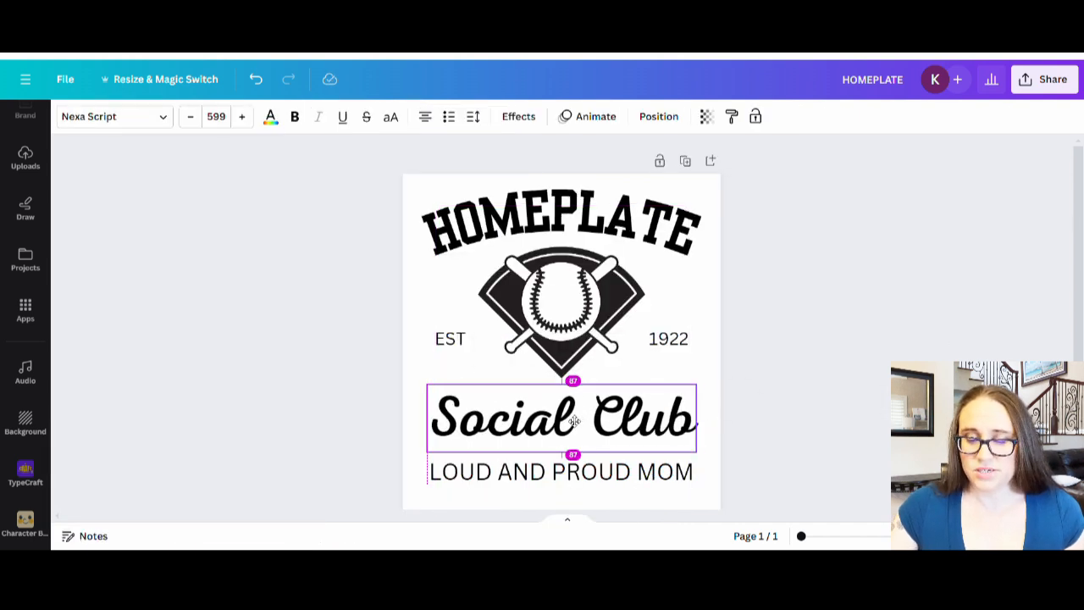
pyautogui.moveTo(576, 421); pyautogui.dragTo(575, 421)
pyautogui.click(838, 356)
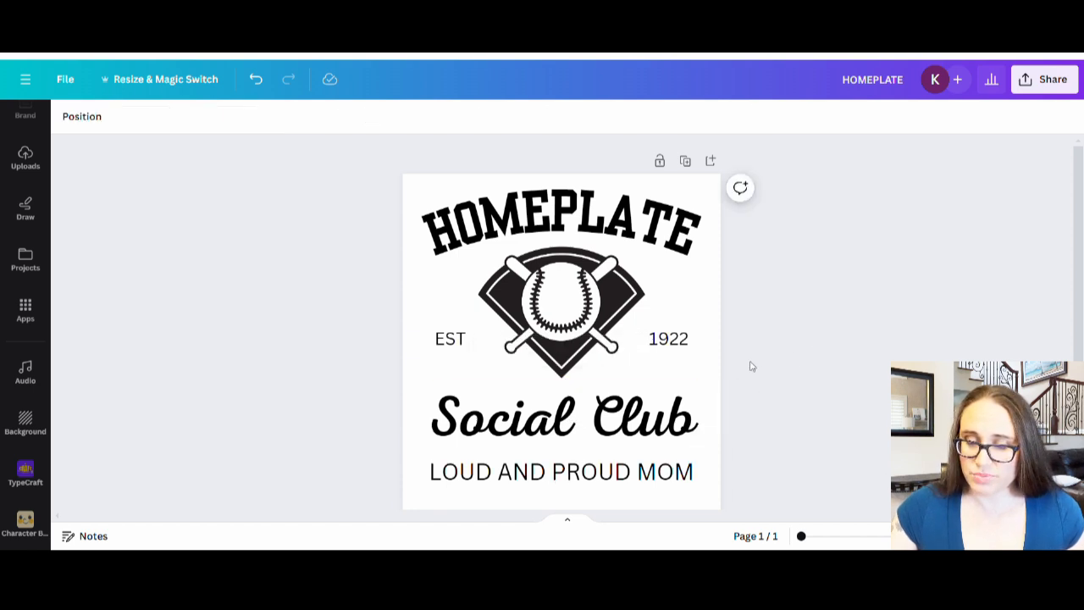
# Browse the Corporate fonts and set the EST text in Alike
pyautogui.click(454, 347)
pyautogui.click(133, 117)
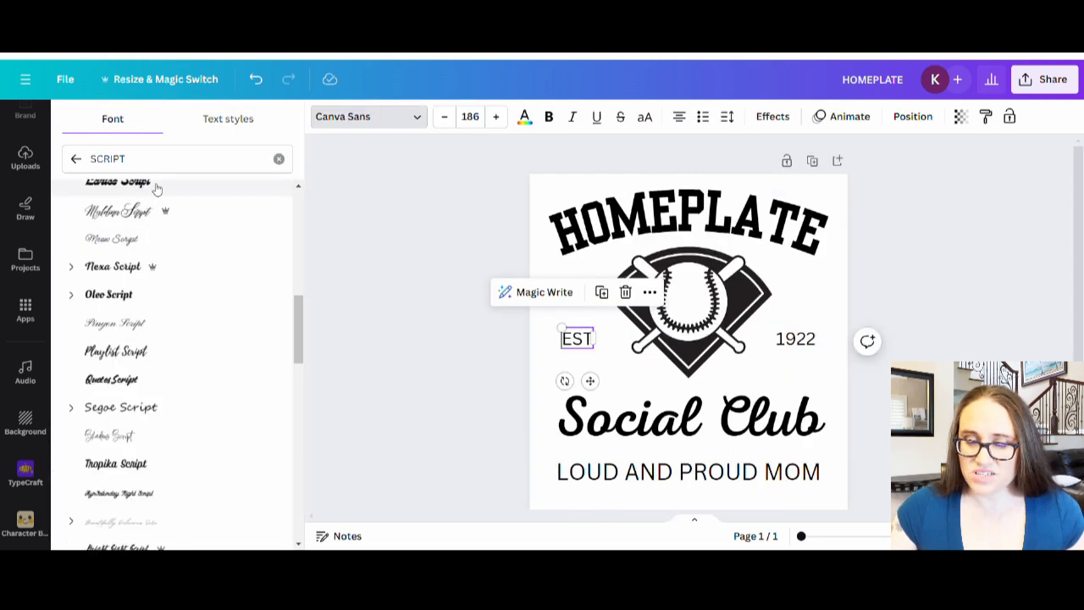
pyautogui.click(75, 158)
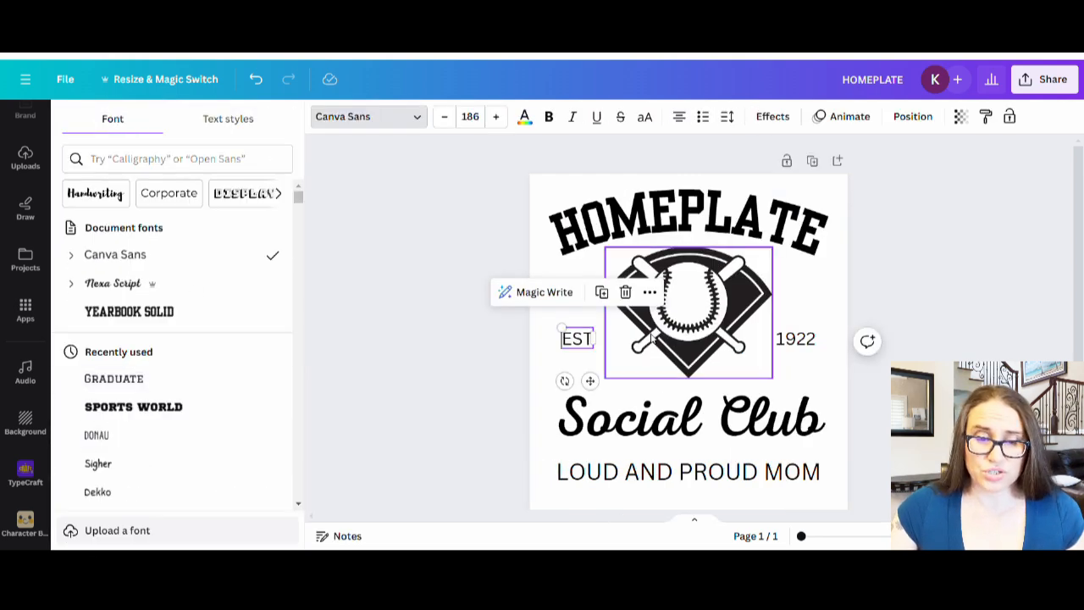
pyautogui.click(177, 201)
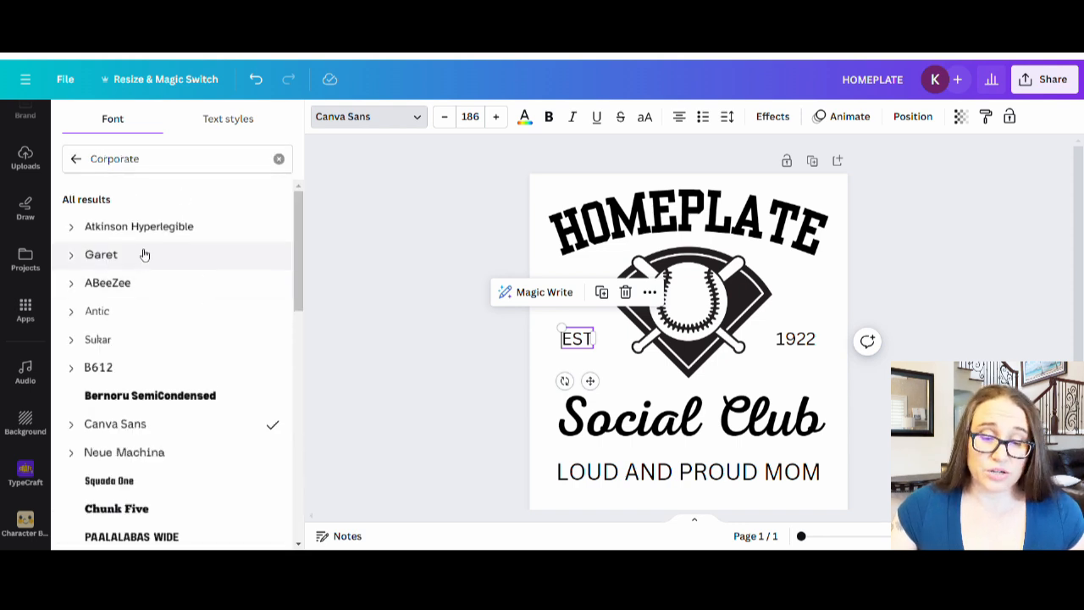
pyautogui.scroll(-1, 189, 279)
pyautogui.scroll(1, 152, 440)
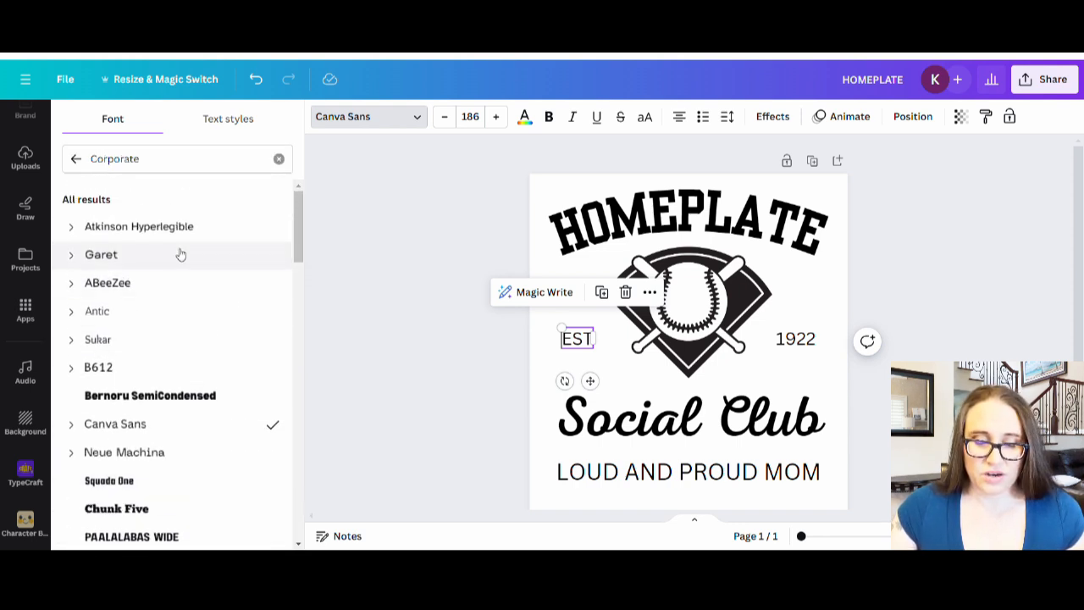
pyautogui.scroll(-2, 165, 397)
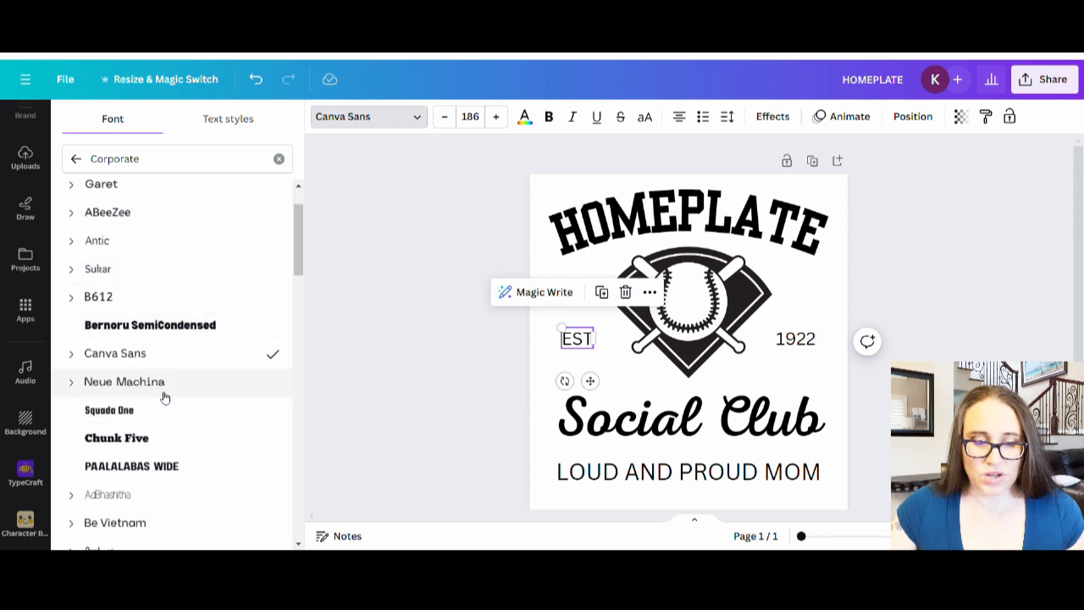
pyautogui.scroll(-4, 172, 310)
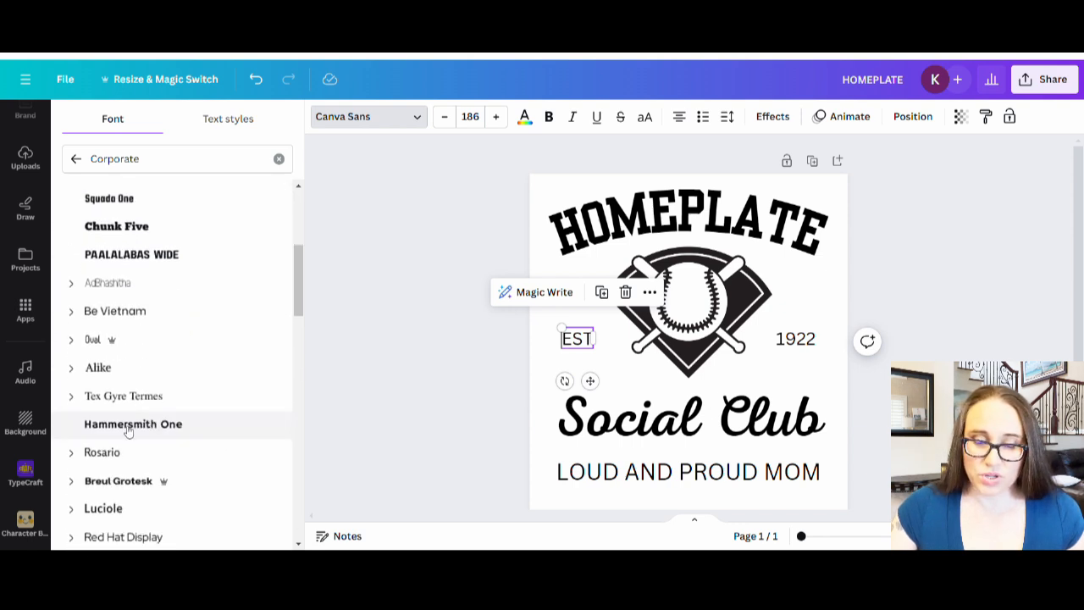
pyautogui.click(106, 370)
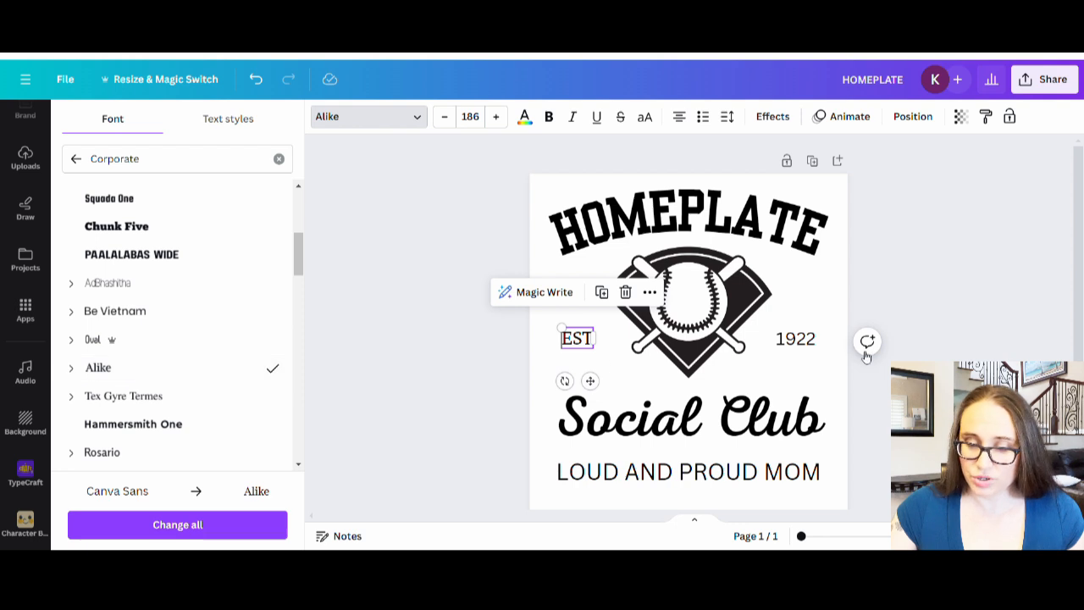
# Apply the Alike font to 1922 and LOUD AND PROUD MOM as well
pyautogui.click(795, 338)
pyautogui.click(101, 368)
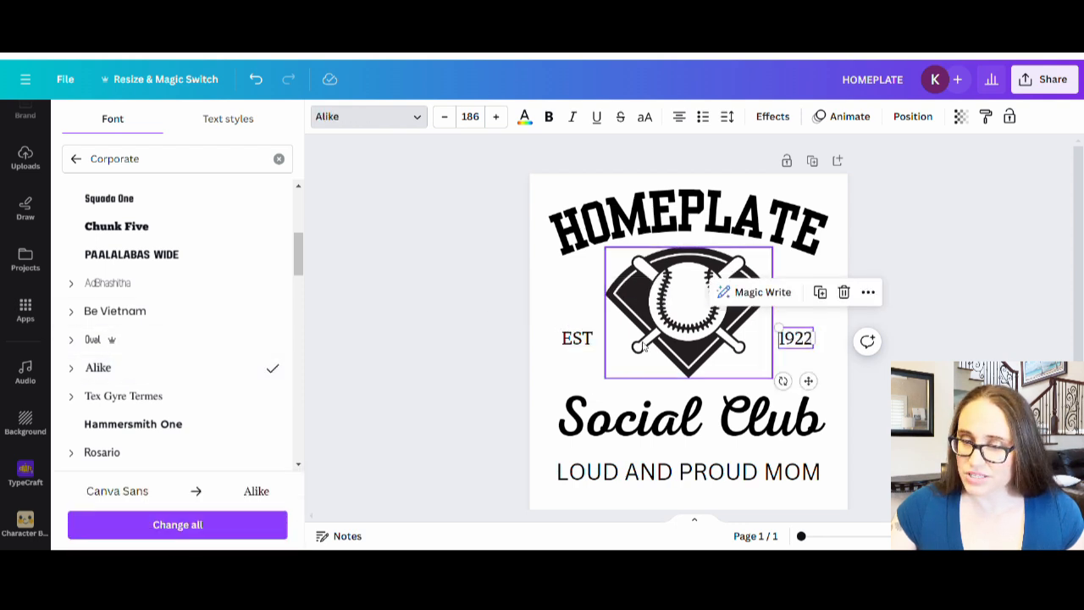
pyautogui.click(688, 471)
pyautogui.click(98, 368)
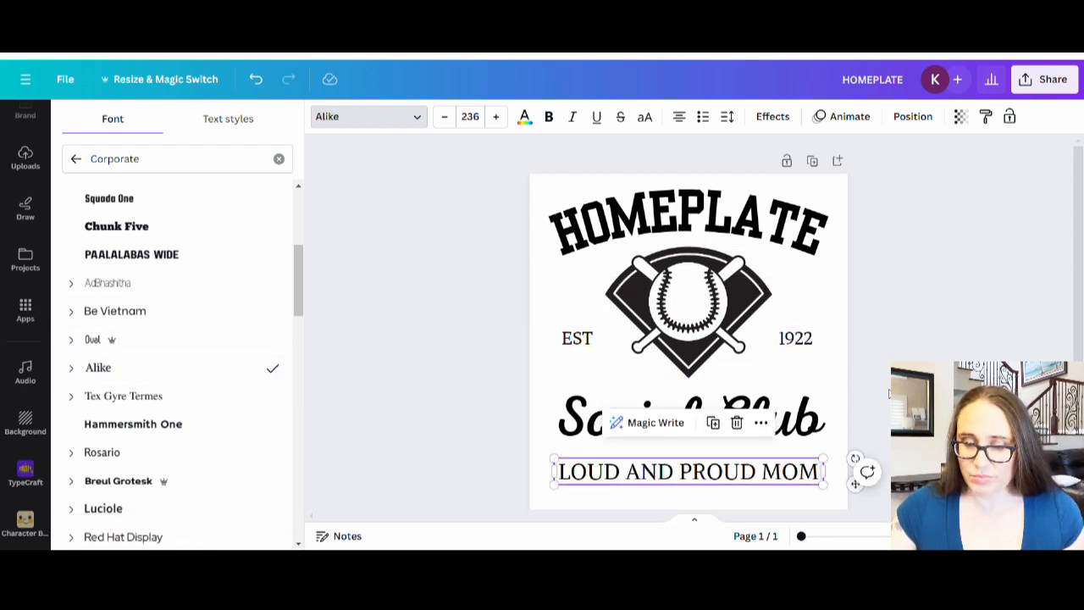
pyautogui.click(923, 341)
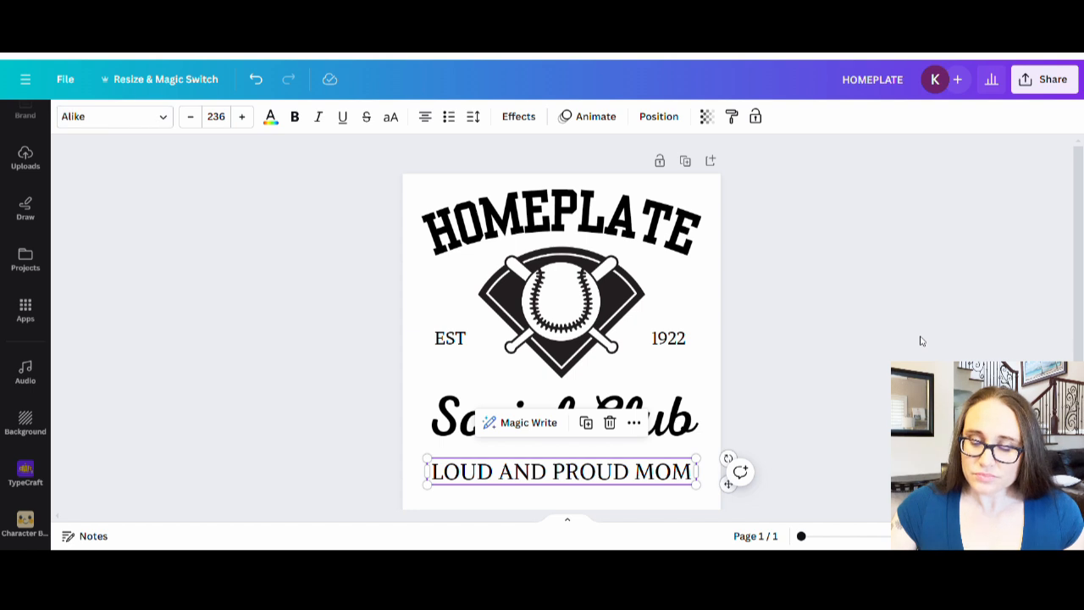
pyautogui.click(826, 351)
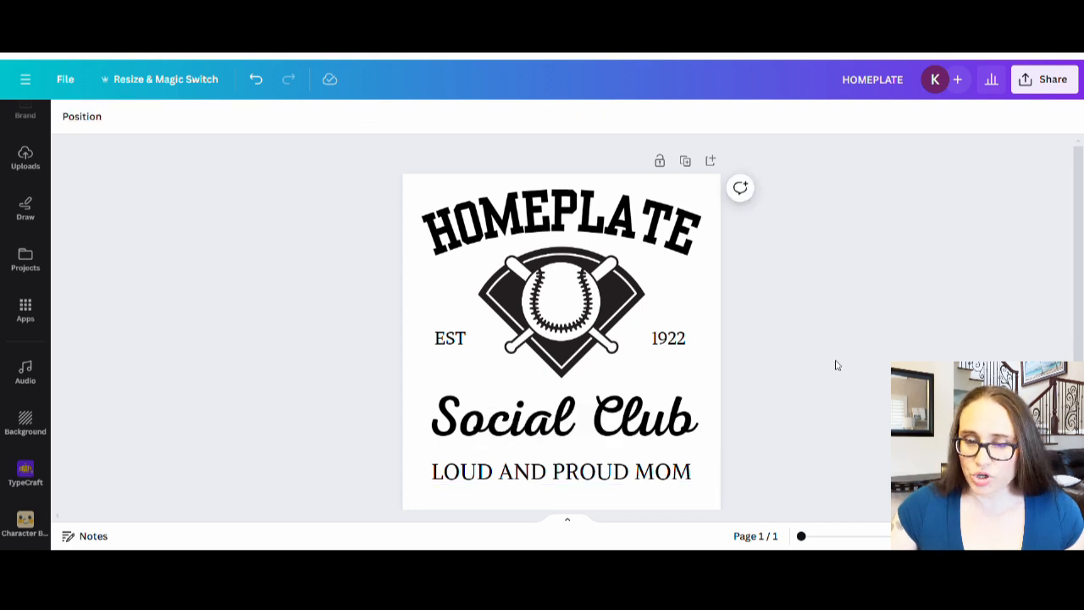
# Try bold formatting on the 1922 text
pyautogui.click(666, 341)
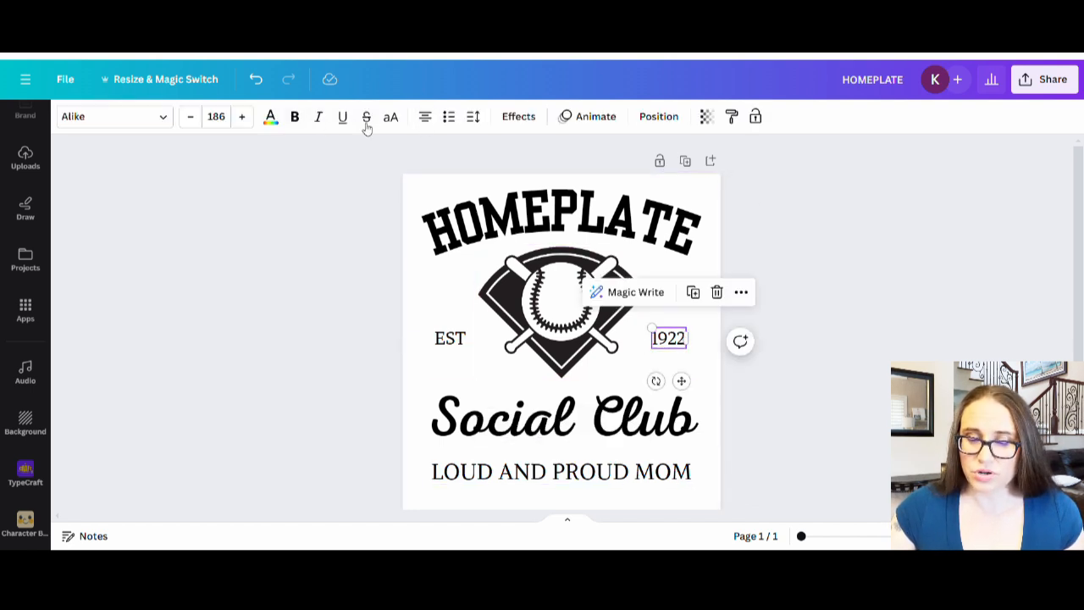
pyautogui.click(295, 116)
pyautogui.click(785, 380)
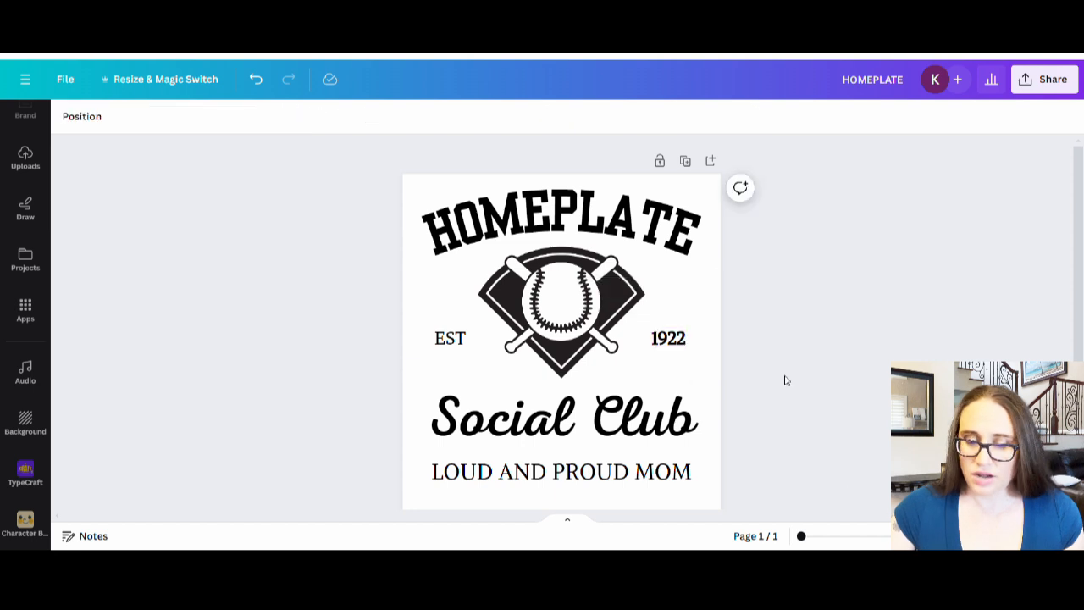
pyautogui.click(682, 343)
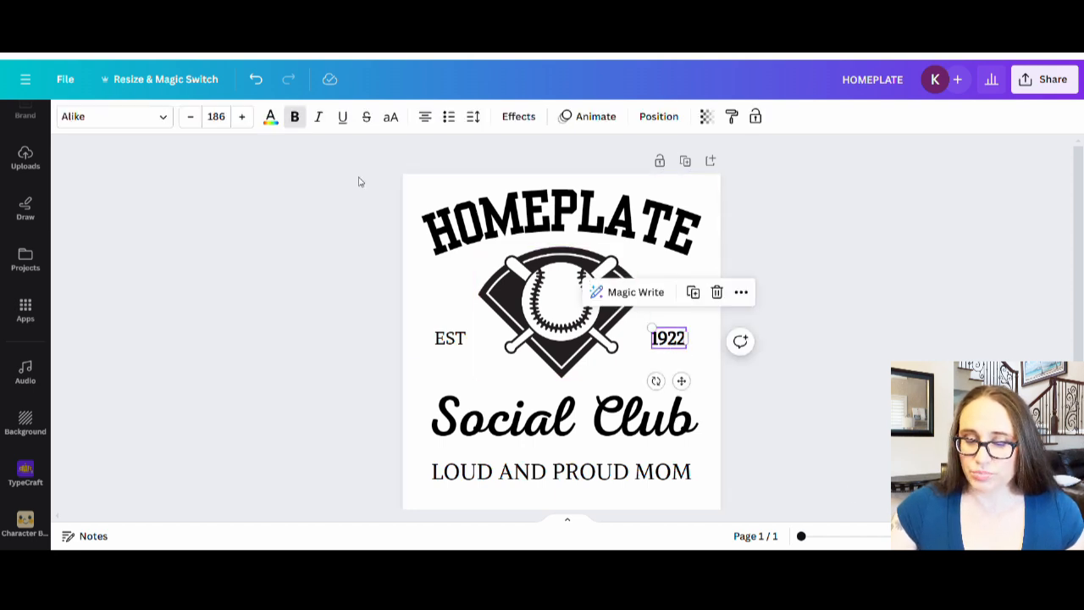
pyautogui.click(818, 386)
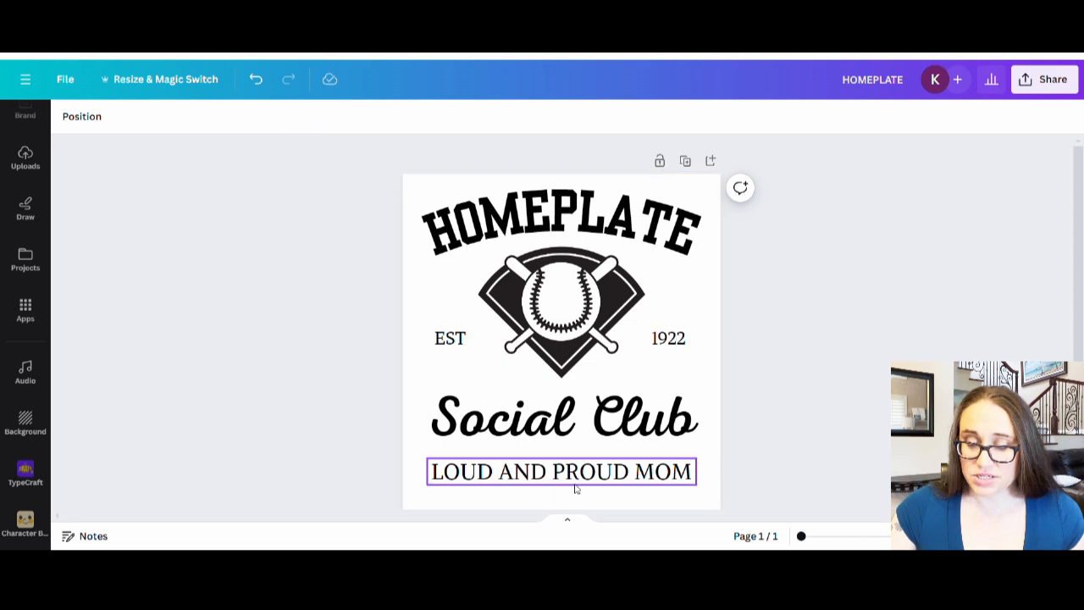
# Raise LOUD AND PROUD MOM close beneath Social Club, enlarge it to size 244 and center it on the page
pyautogui.moveTo(576, 488); pyautogui.dragTo(594, 469)
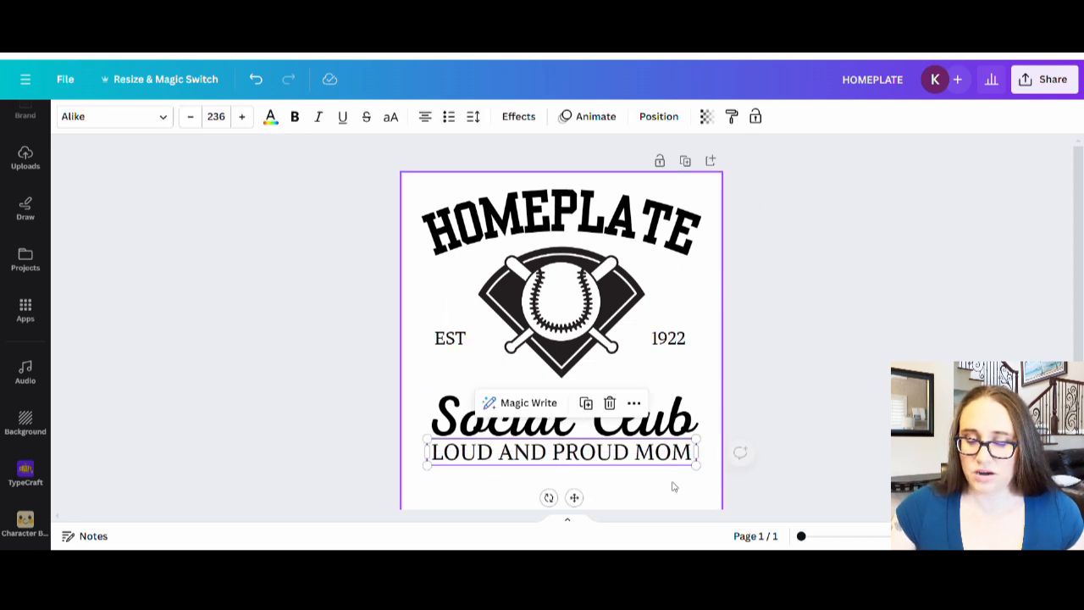
pyautogui.click(810, 499)
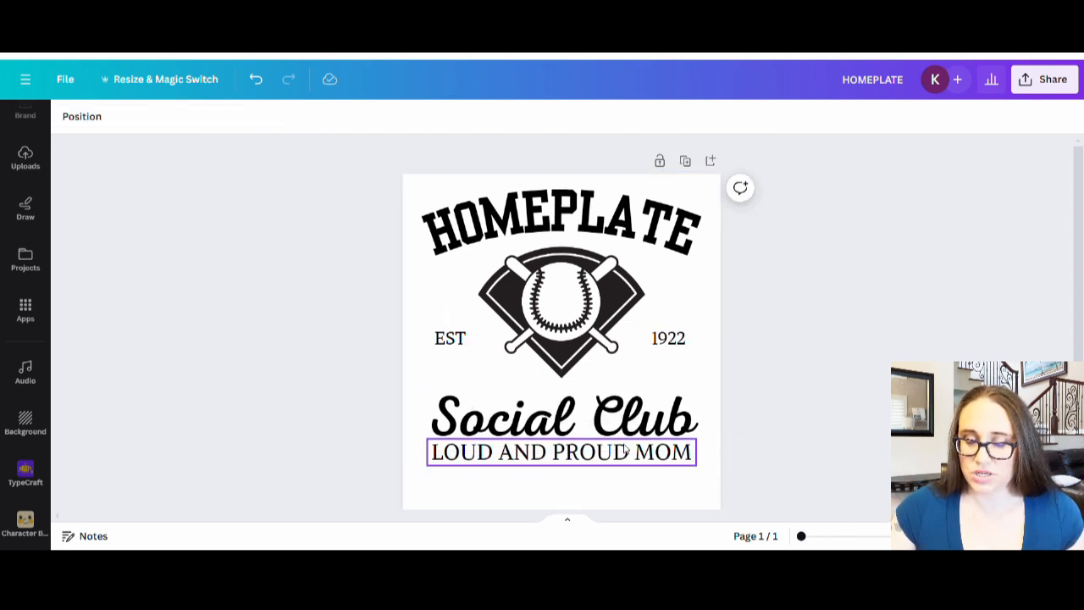
pyautogui.click(660, 461)
pyautogui.moveTo(699, 465); pyautogui.dragTo(711, 479)
pyautogui.moveTo(605, 454); pyautogui.dragTo(607, 469)
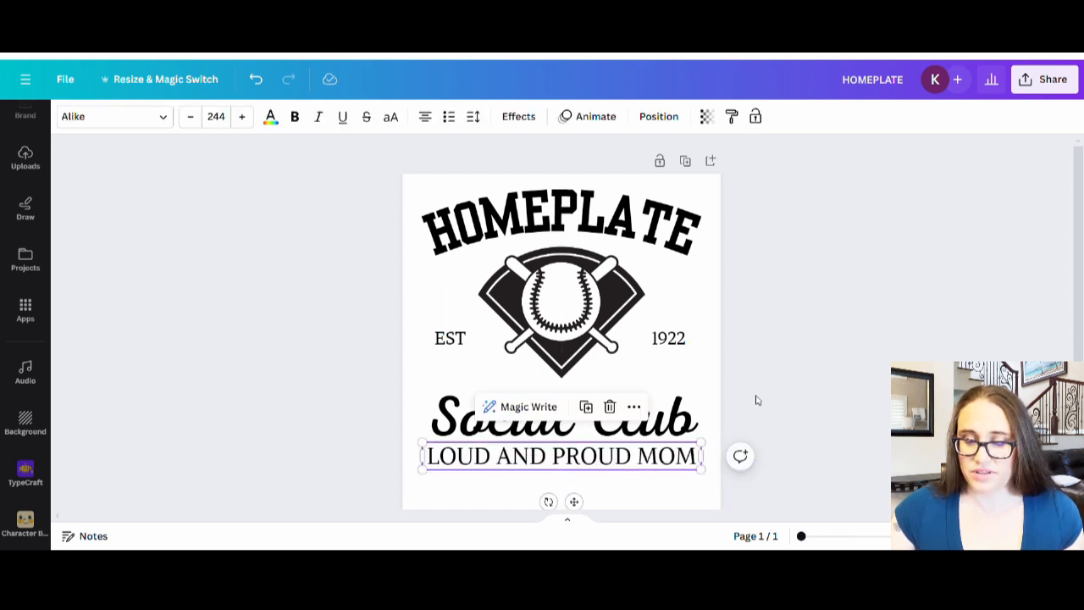
pyautogui.click(790, 386)
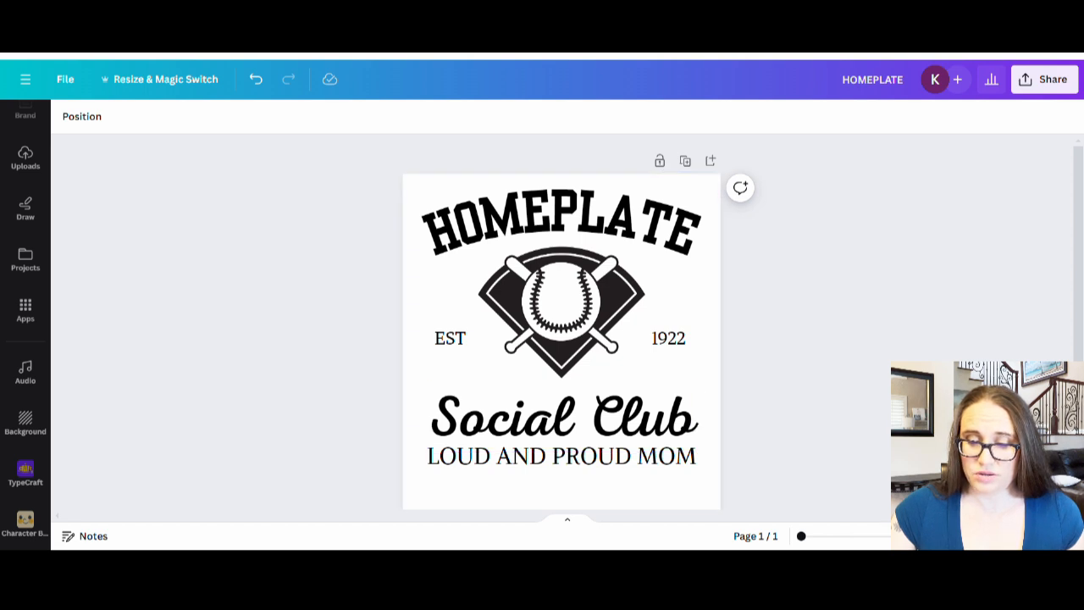
# Enlarge the Social Club script text to size 609 so it spans the width of LOUD AND PROUD MOM
pyautogui.click(637, 418)
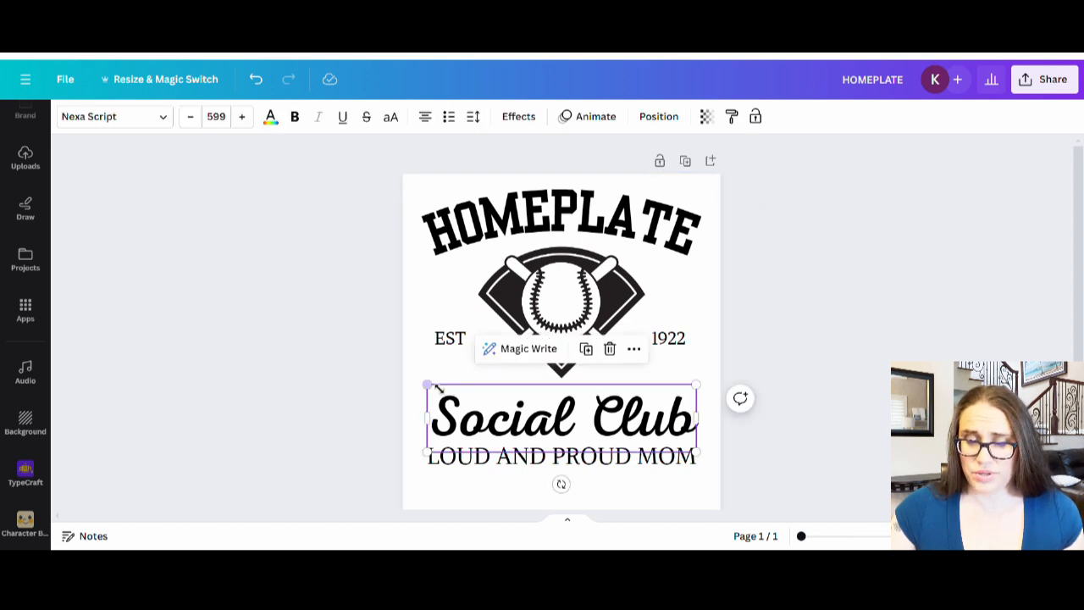
pyautogui.moveTo(436, 387); pyautogui.dragTo(423, 382)
pyautogui.click(799, 425)
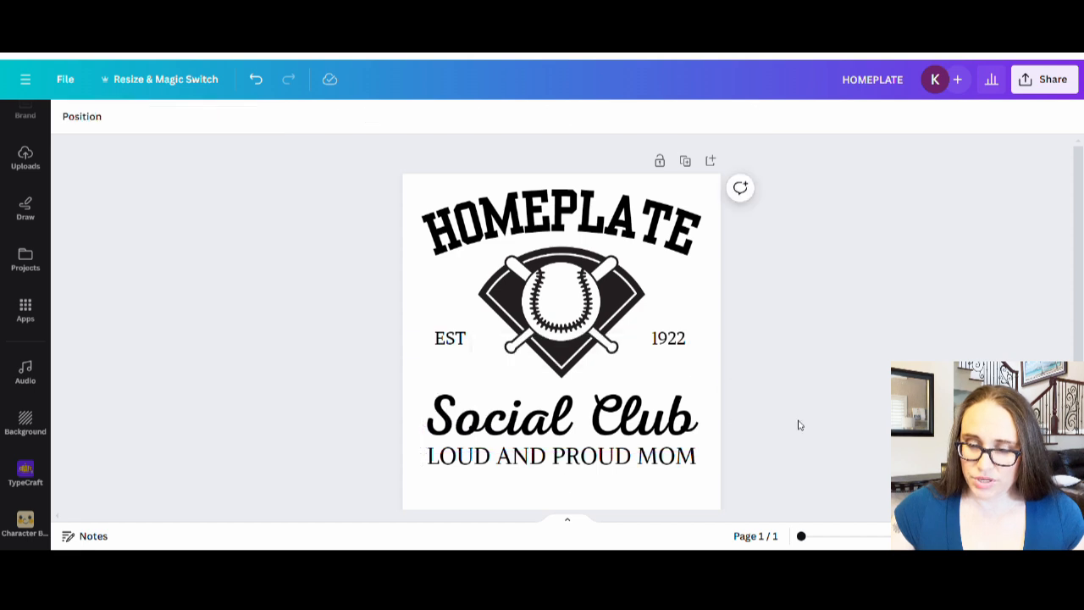
# Enlarge the 1922 text beside the emblem to size 271
pyautogui.click(668, 340)
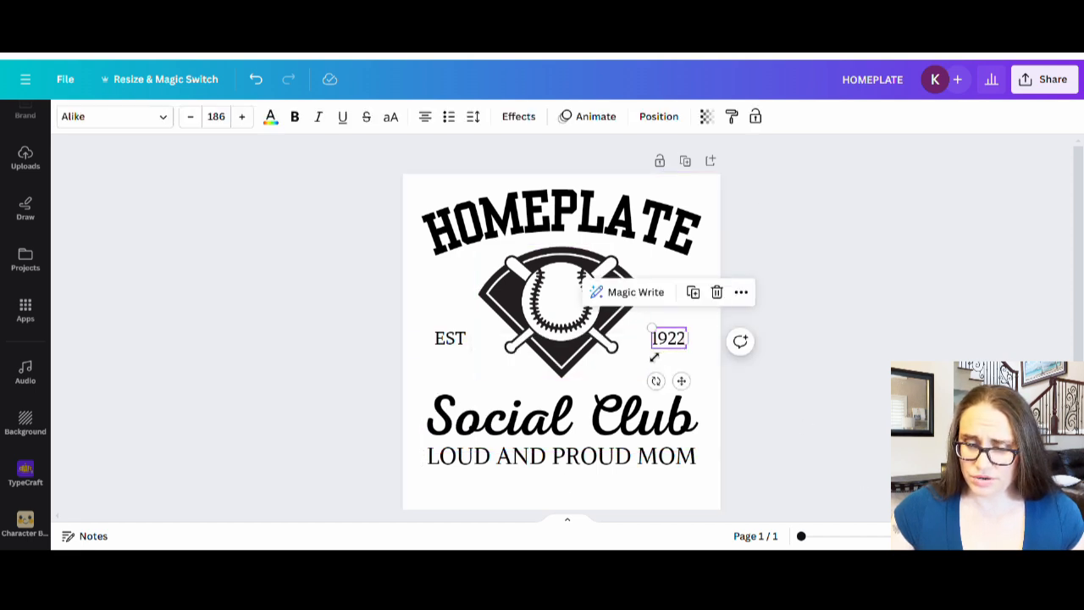
pyautogui.moveTo(651, 350); pyautogui.dragTo(641, 360)
pyautogui.click(641, 358)
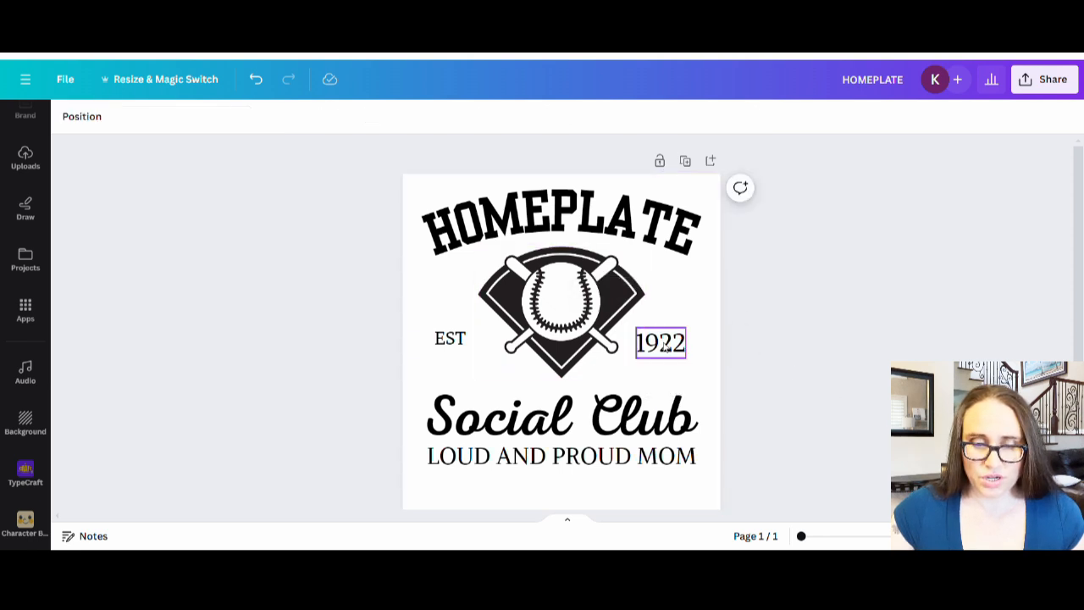
# Set the EST text to size 271 to match 1922
pyautogui.click(666, 346)
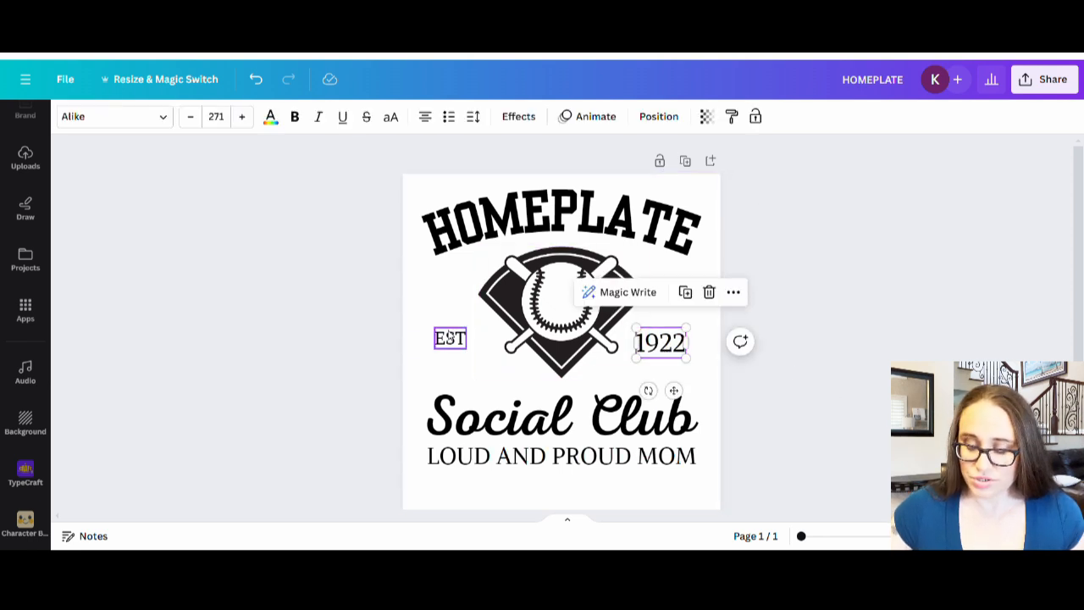
pyautogui.click(455, 338)
pyautogui.click(222, 121)
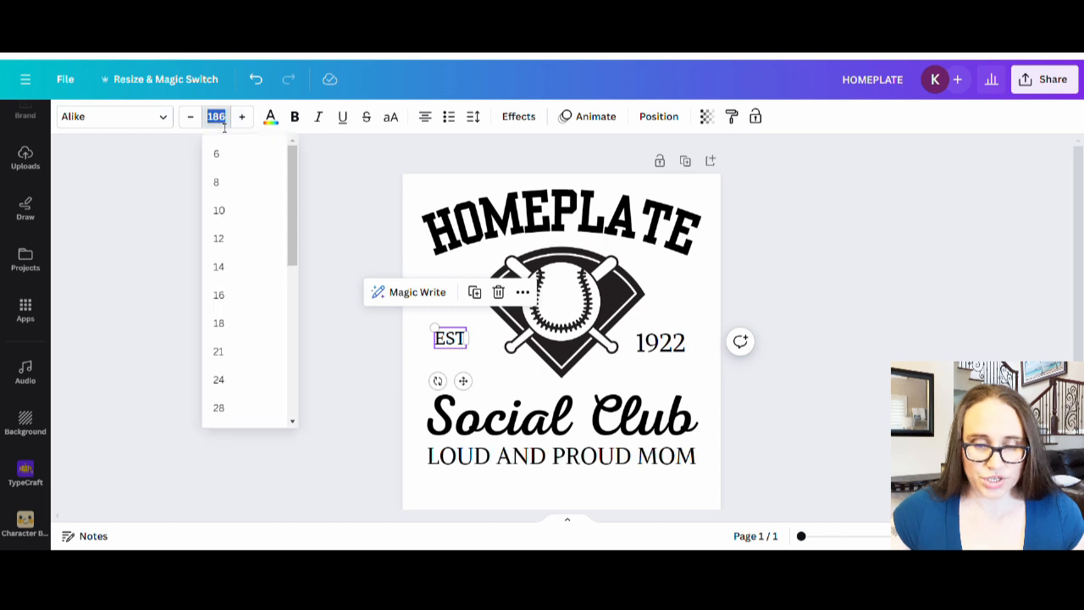
pyautogui.write('271')
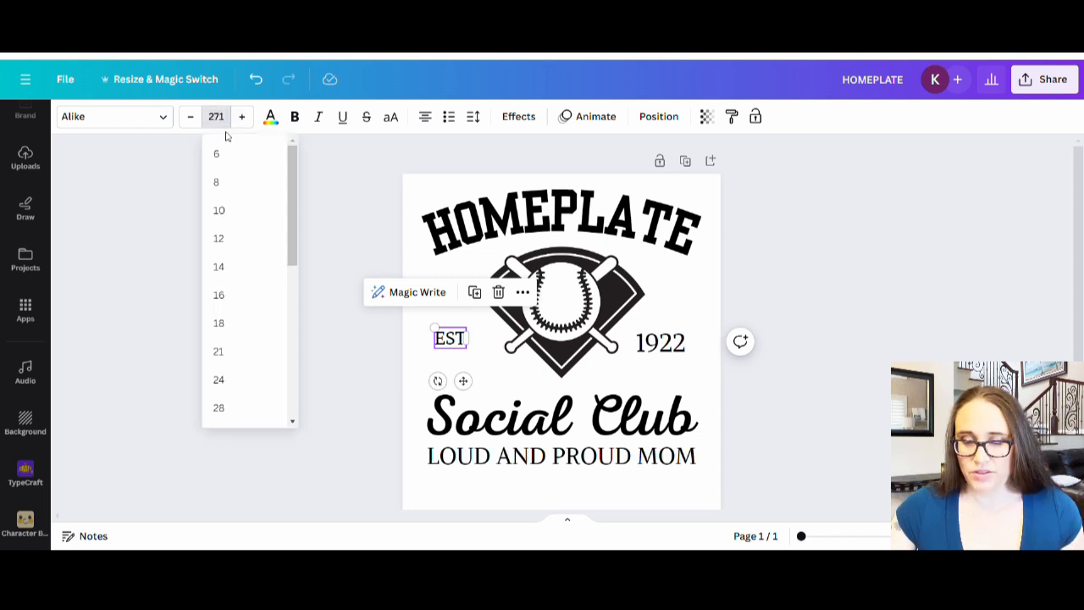
pyautogui.click(150, 212)
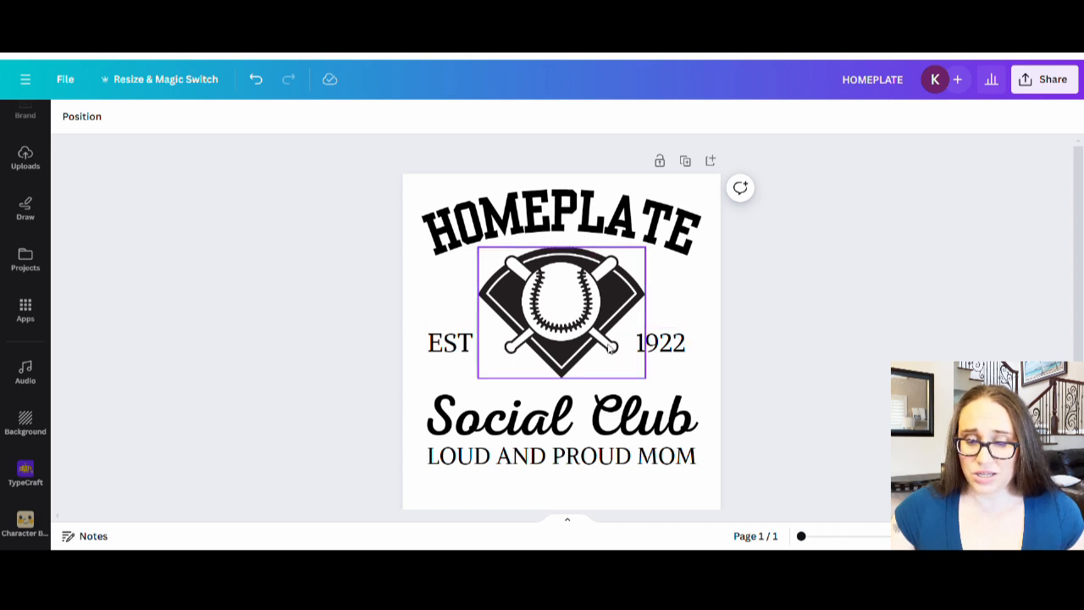
# Increase the letter spacing of EST to 44 and move the text slightly closer to the emblem
pyautogui.click(442, 347)
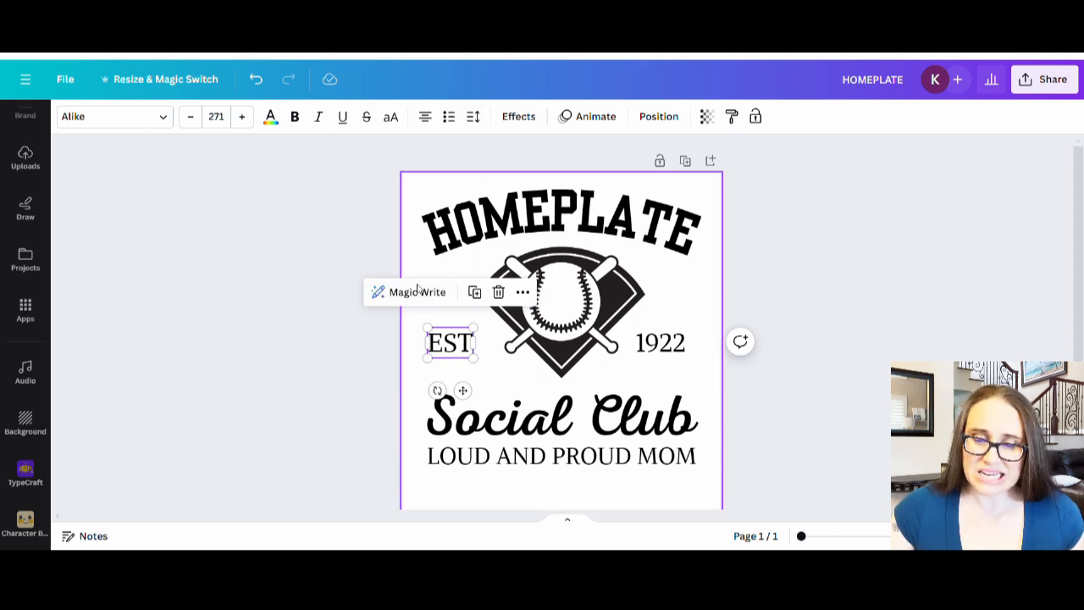
pyautogui.click(473, 117)
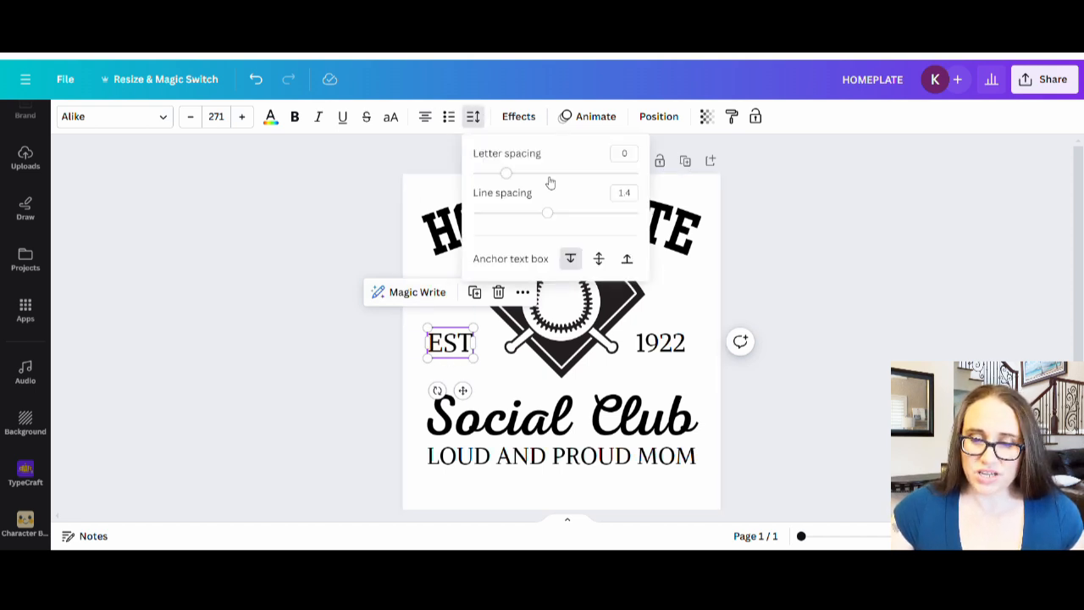
pyautogui.moveTo(516, 177); pyautogui.dragTo(518, 177)
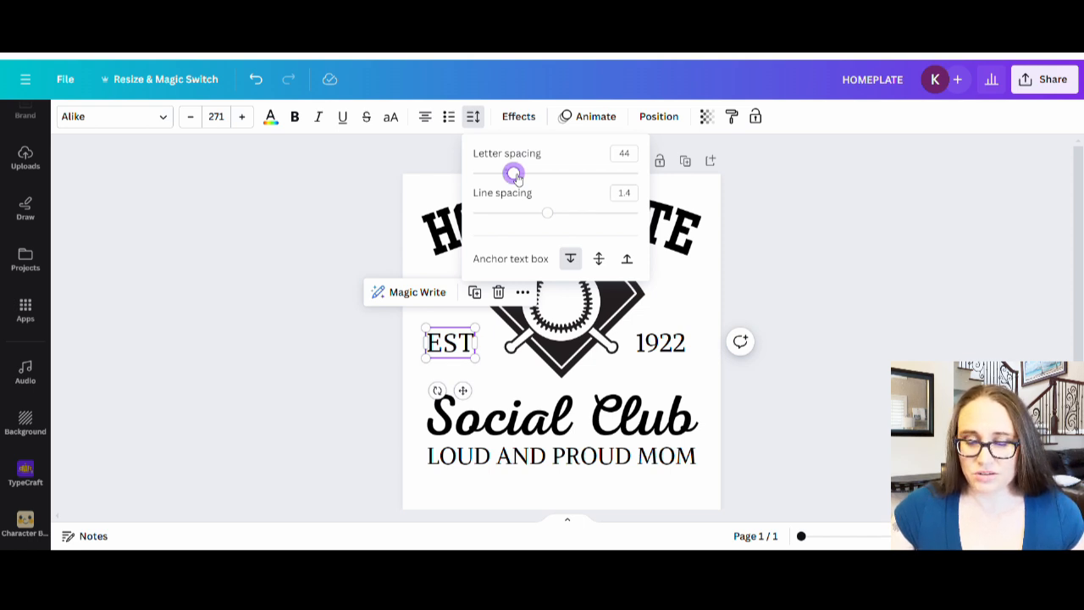
pyautogui.click(854, 443)
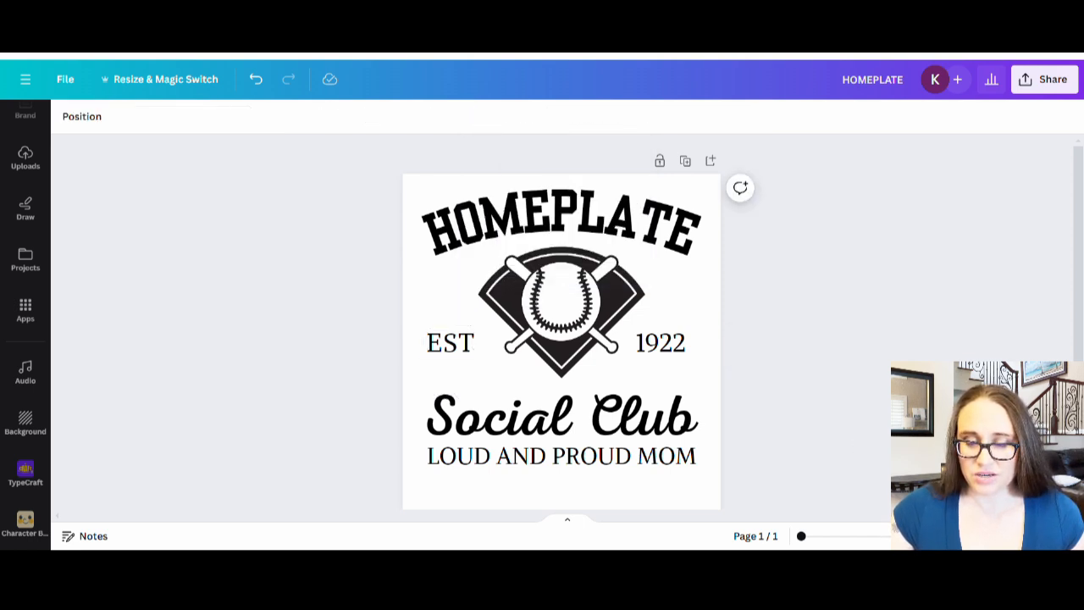
pyautogui.moveTo(466, 351); pyautogui.dragTo(472, 352)
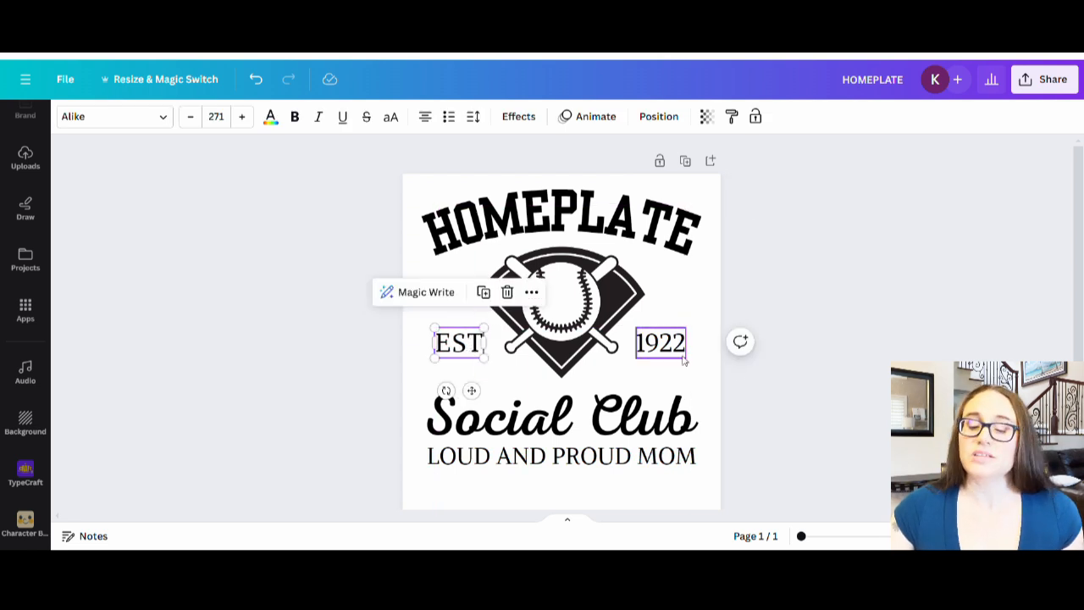
pyautogui.click(822, 341)
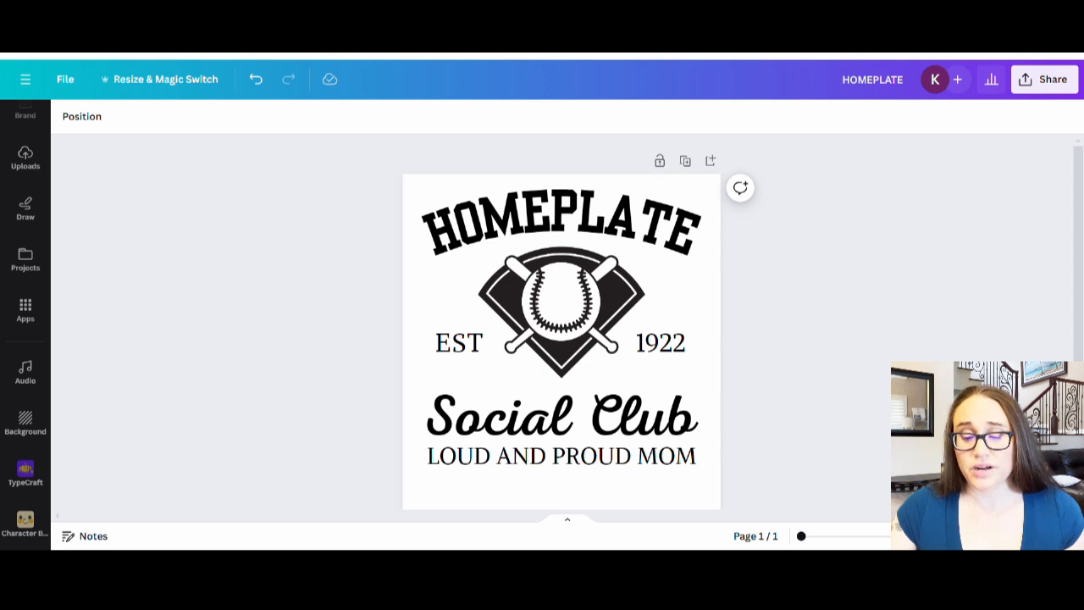
# Recolor the arched HOMEPLATE text in the custom bright red #FF1616
pyautogui.scroll(-1, 561, 339)
pyautogui.scroll(1, 562, 338)
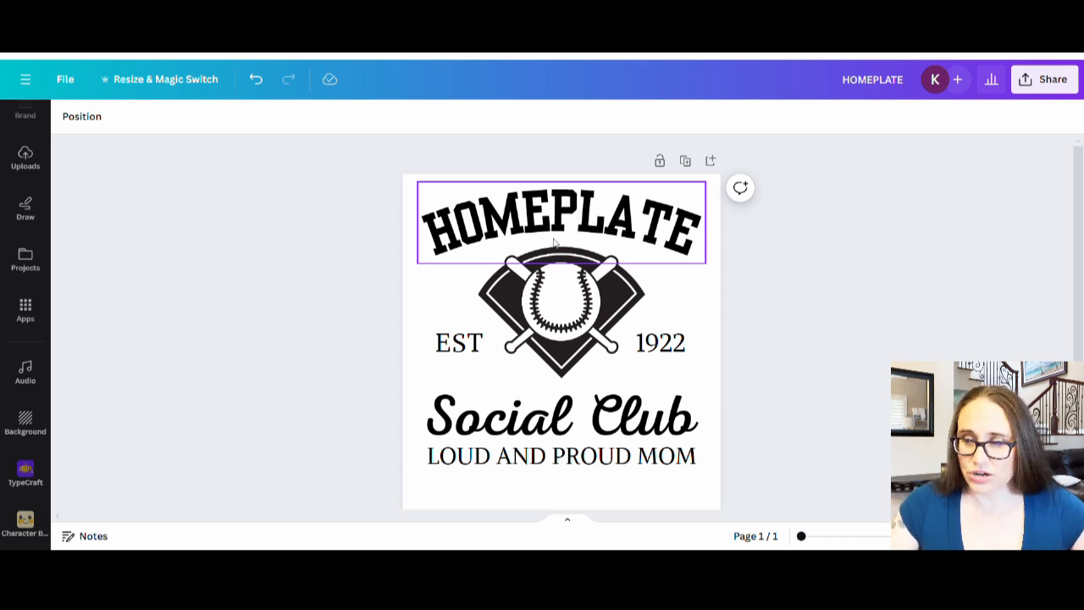
pyautogui.click(573, 215)
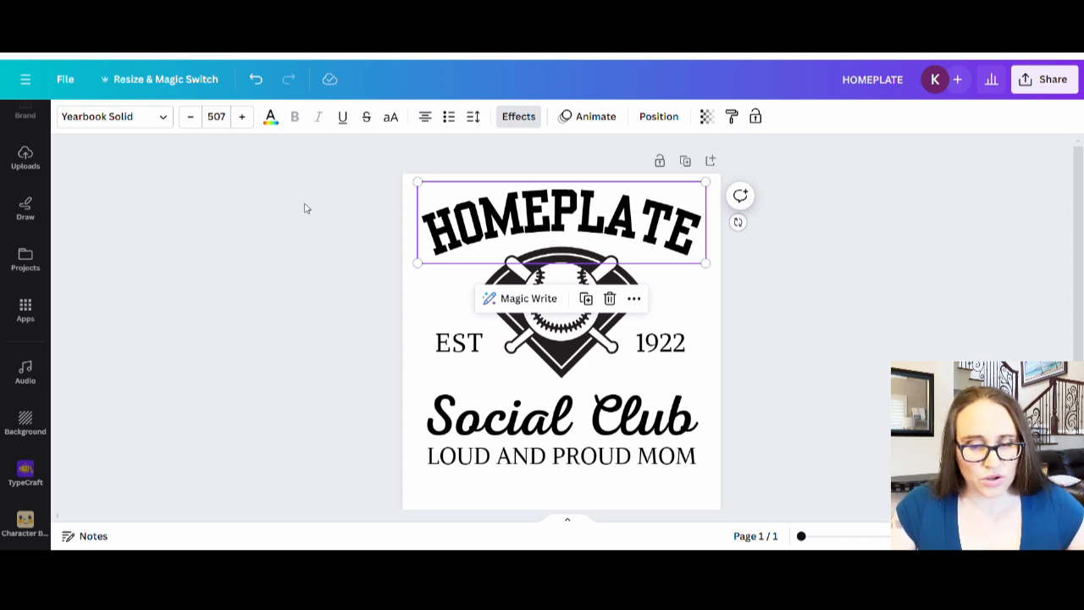
pyautogui.click(271, 119)
pyautogui.click(78, 433)
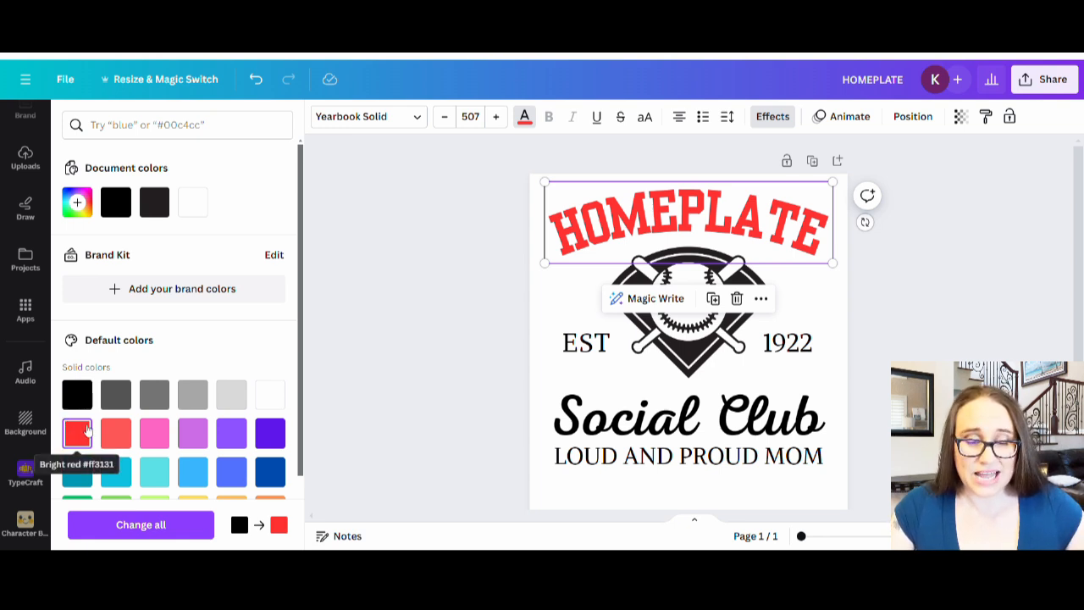
pyautogui.click(77, 204)
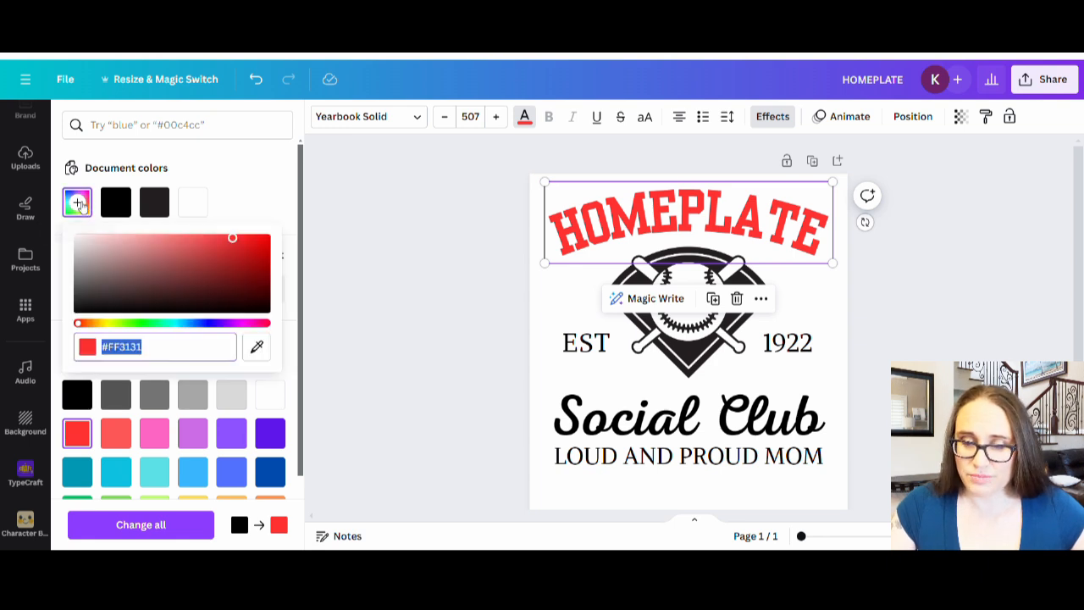
pyautogui.click(244, 243)
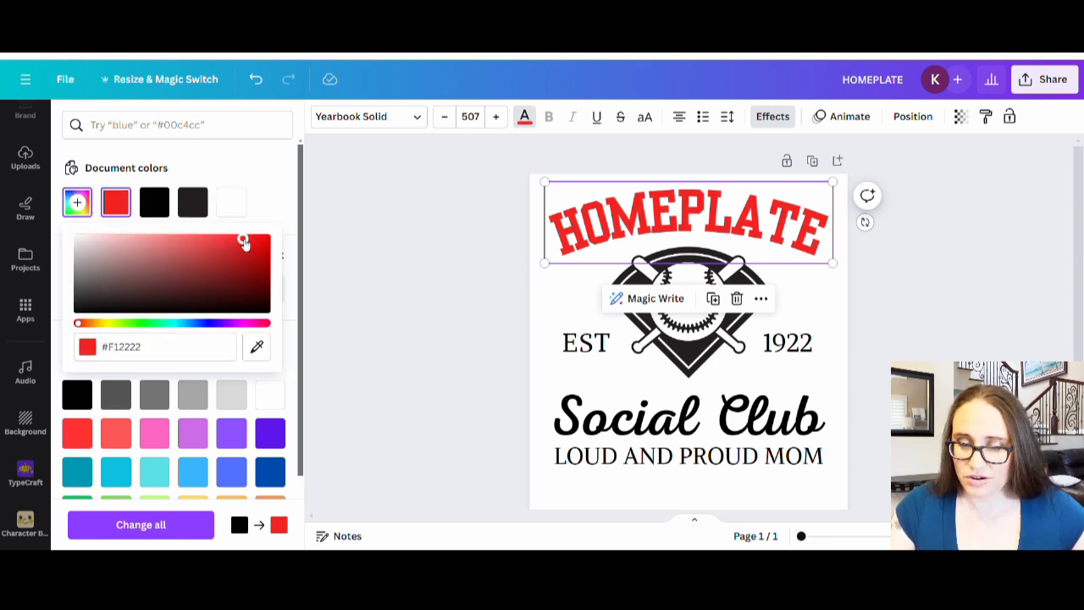
pyautogui.click(259, 238)
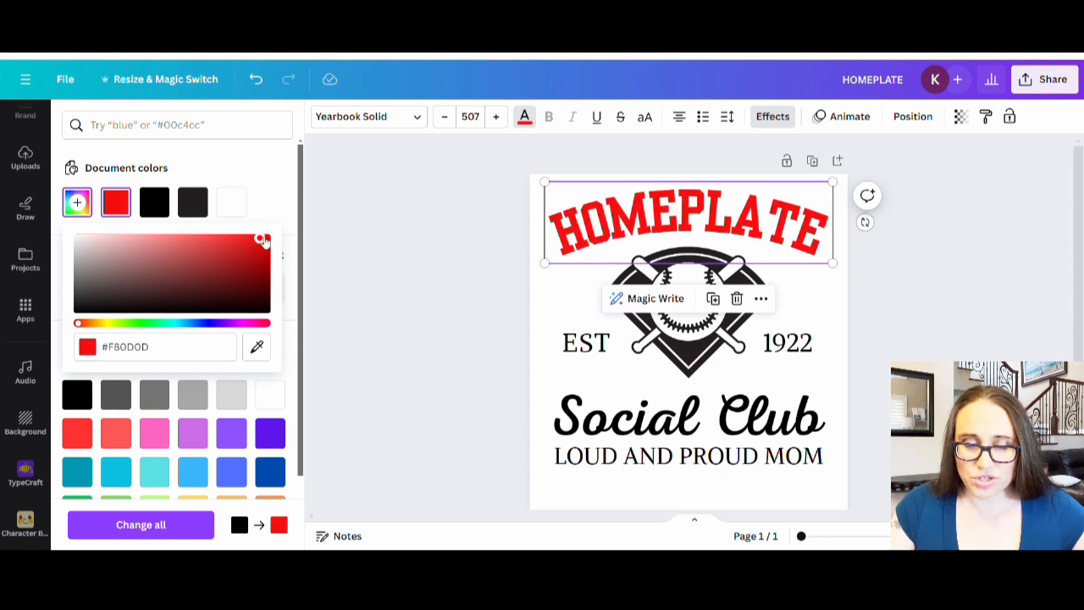
pyautogui.click(265, 259)
pyautogui.click(261, 240)
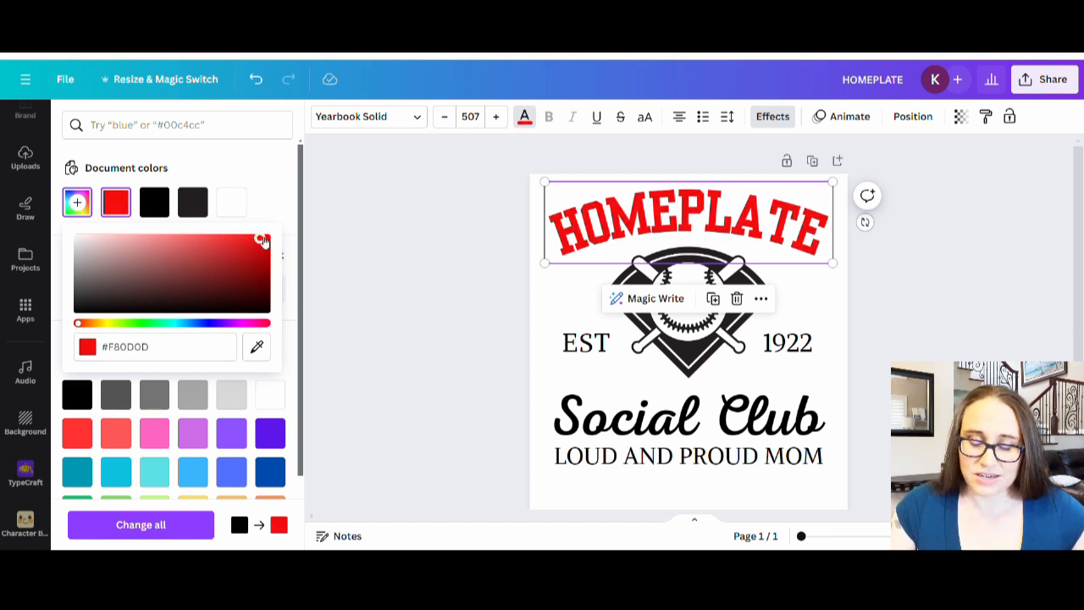
pyautogui.click(254, 239)
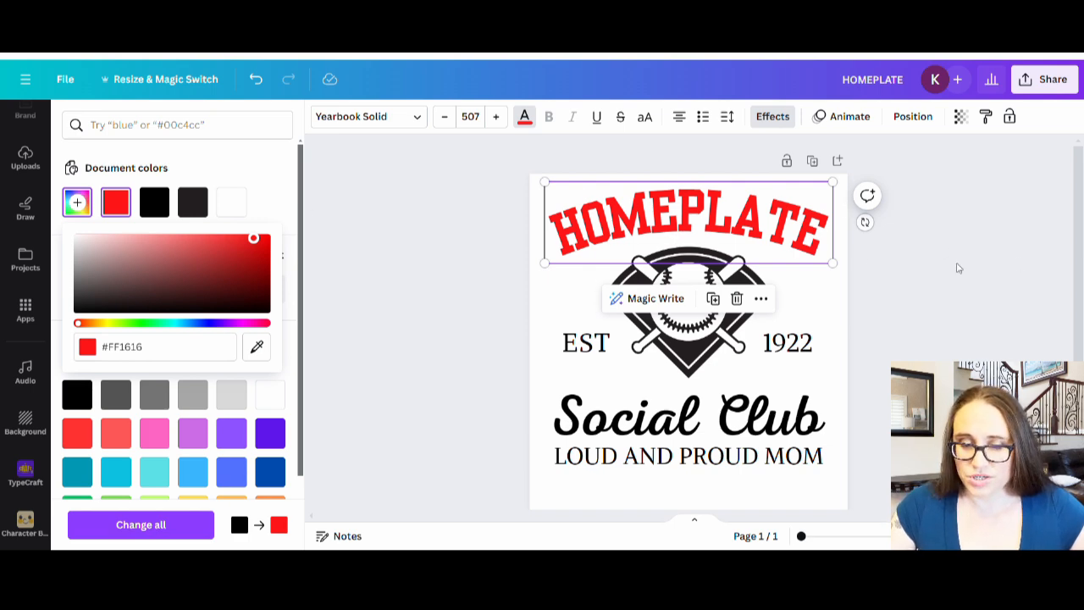
pyautogui.click(920, 303)
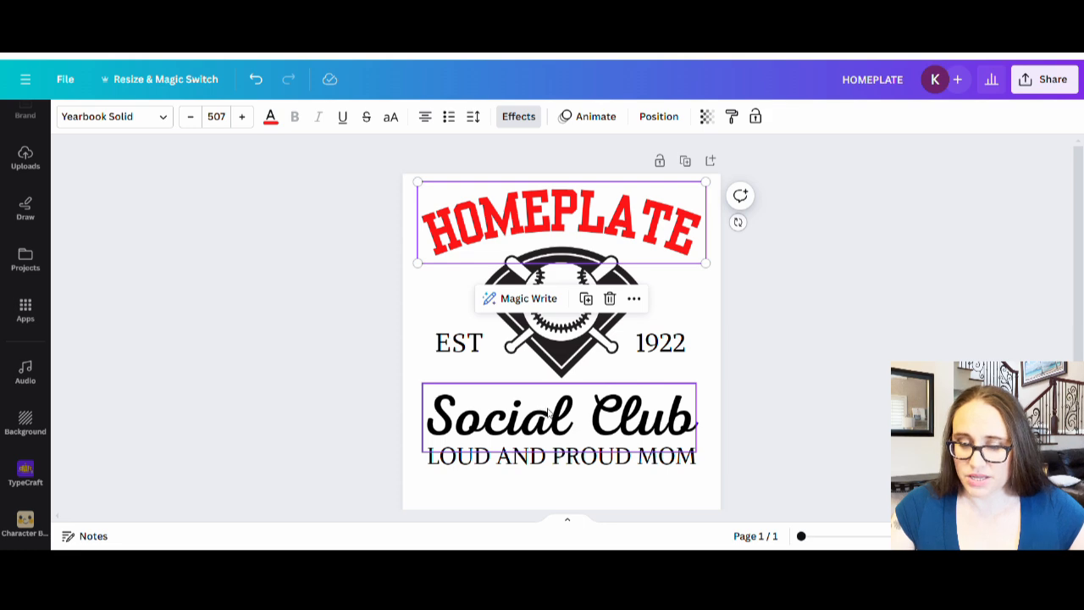
# Apply the same document red as HOMEPLATE to the LOUD AND PROUD MOM text
pyautogui.click(535, 457)
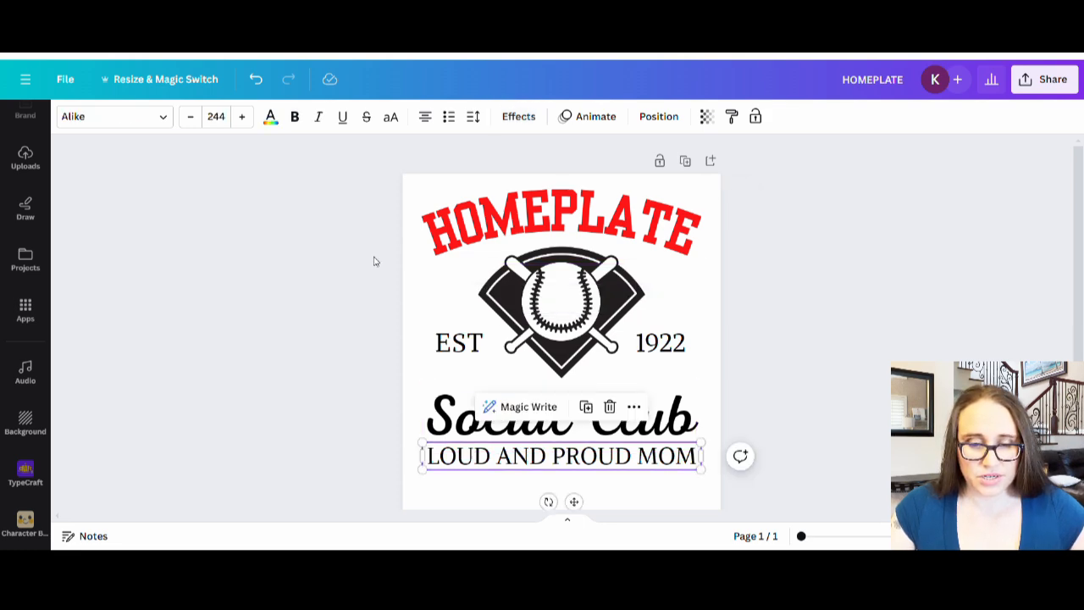
pyautogui.click(271, 118)
pyautogui.click(204, 206)
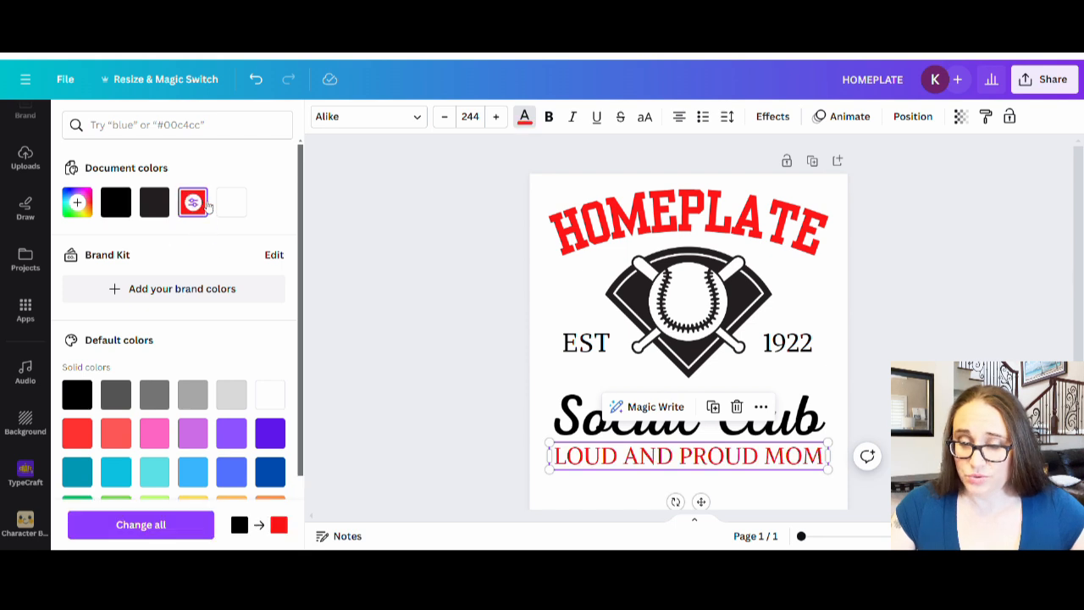
pyautogui.click(890, 399)
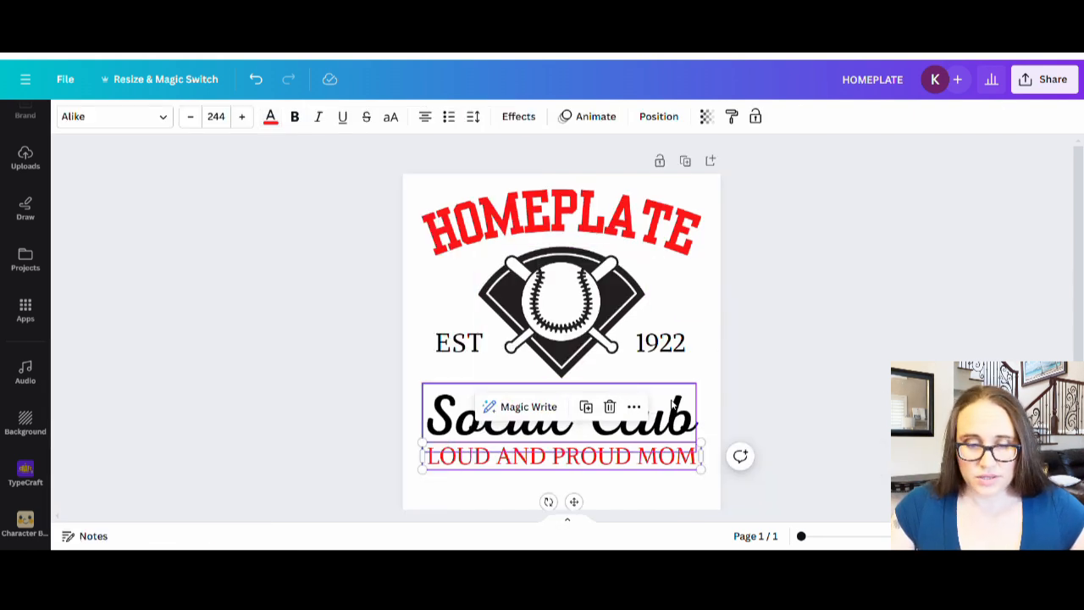
# Recolor the Social Club text in the custom blue #3C5FFF
pyautogui.click(674, 405)
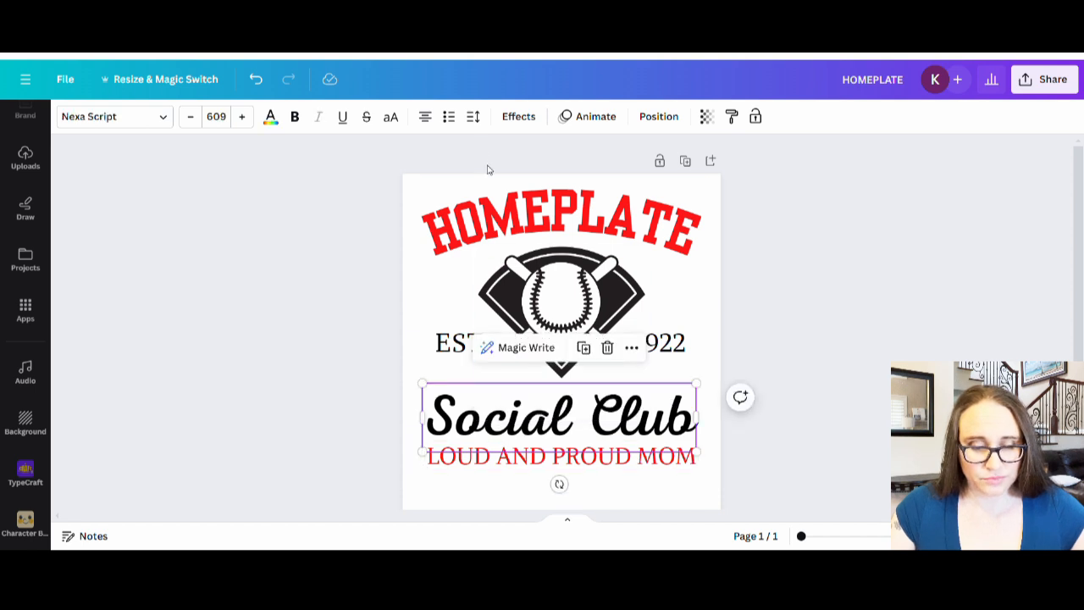
pyautogui.click(270, 116)
pyautogui.click(231, 472)
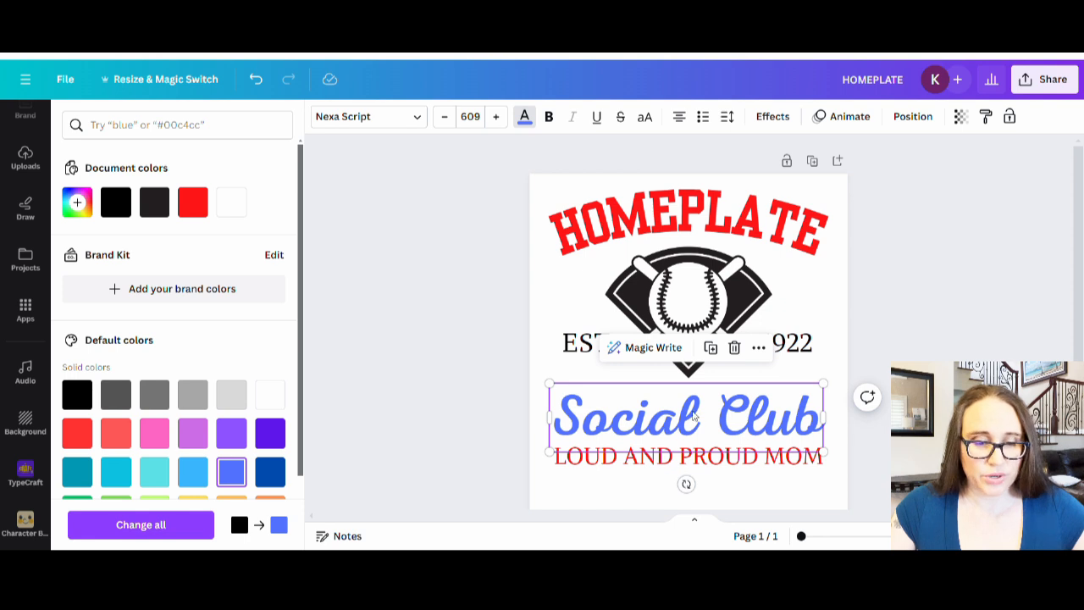
pyautogui.click(77, 203)
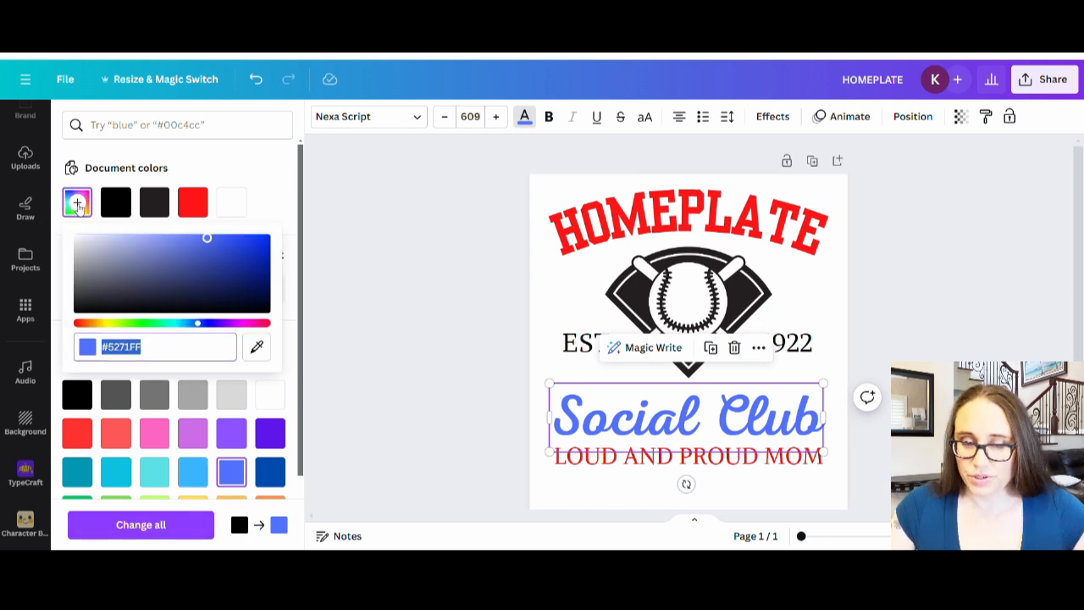
pyautogui.click(225, 239)
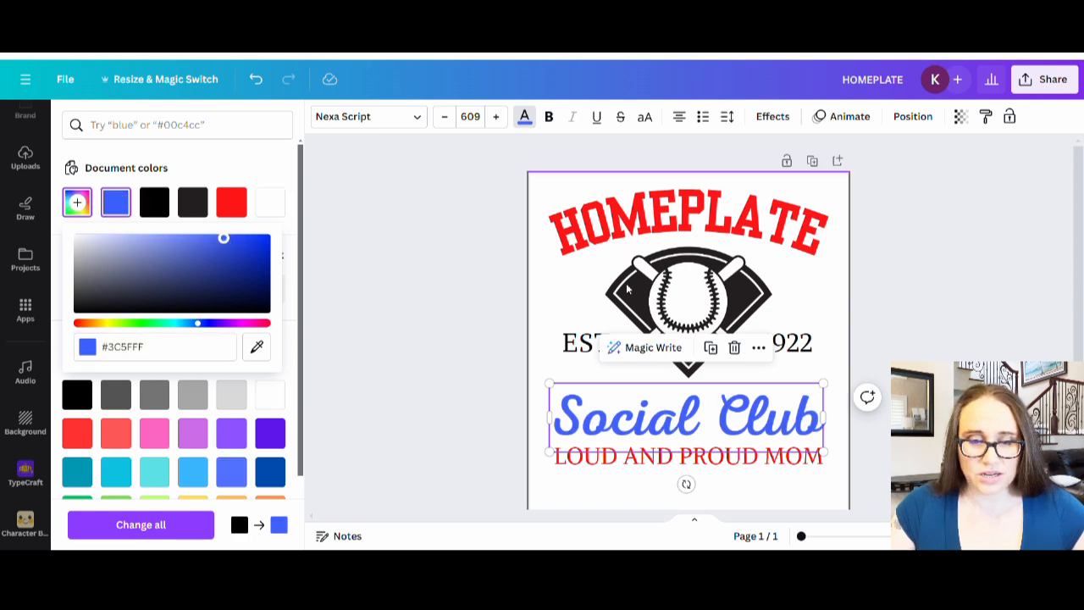
# Recolor the baseball diamond emblem in the document blue used for Social Club
pyautogui.click(703, 296)
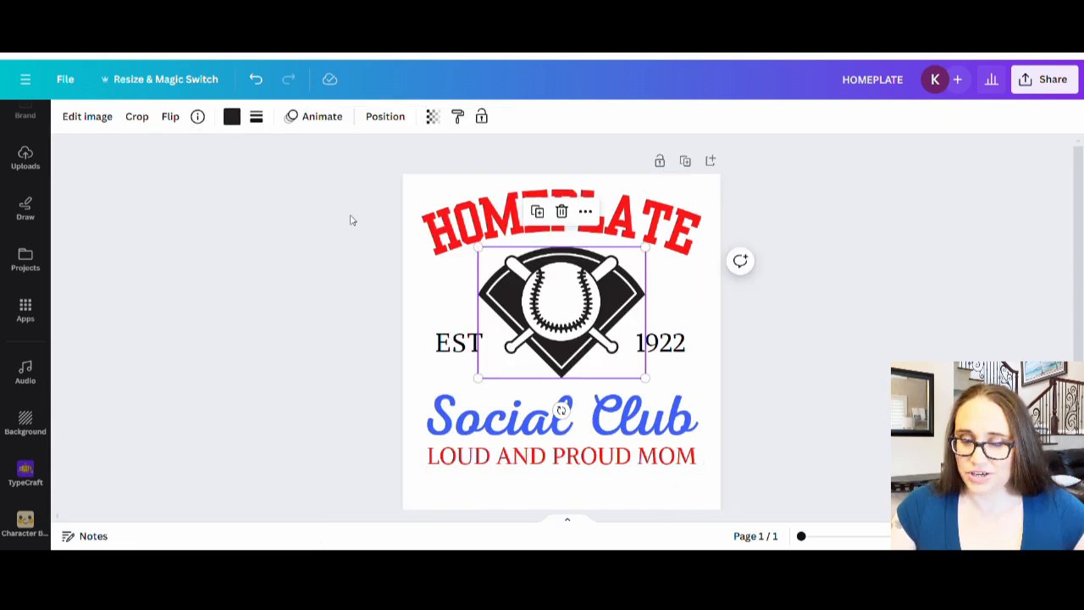
pyautogui.click(231, 117)
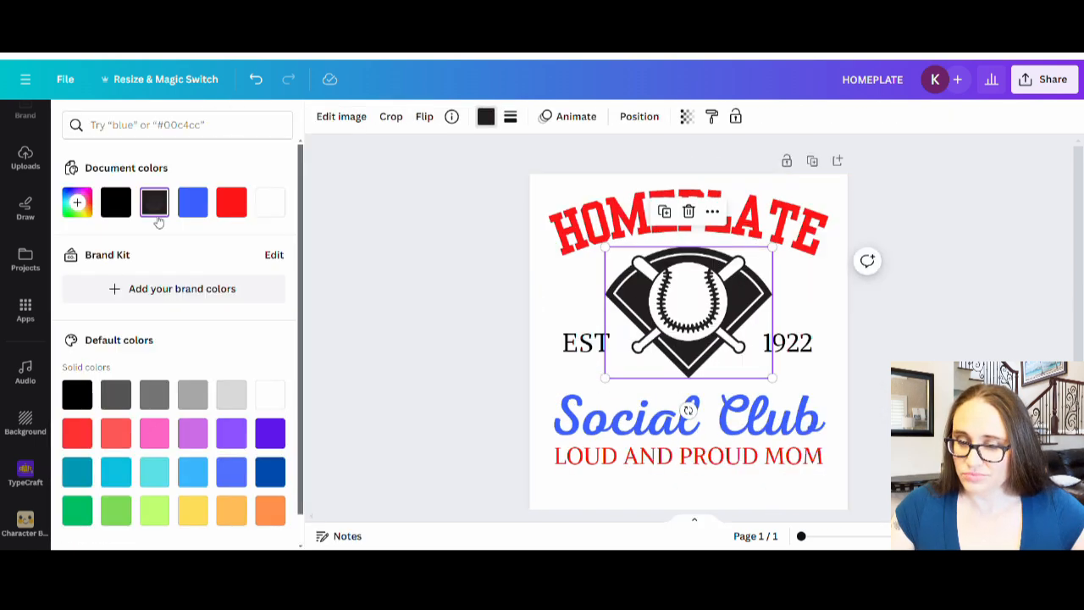
pyautogui.click(201, 210)
pyautogui.click(921, 339)
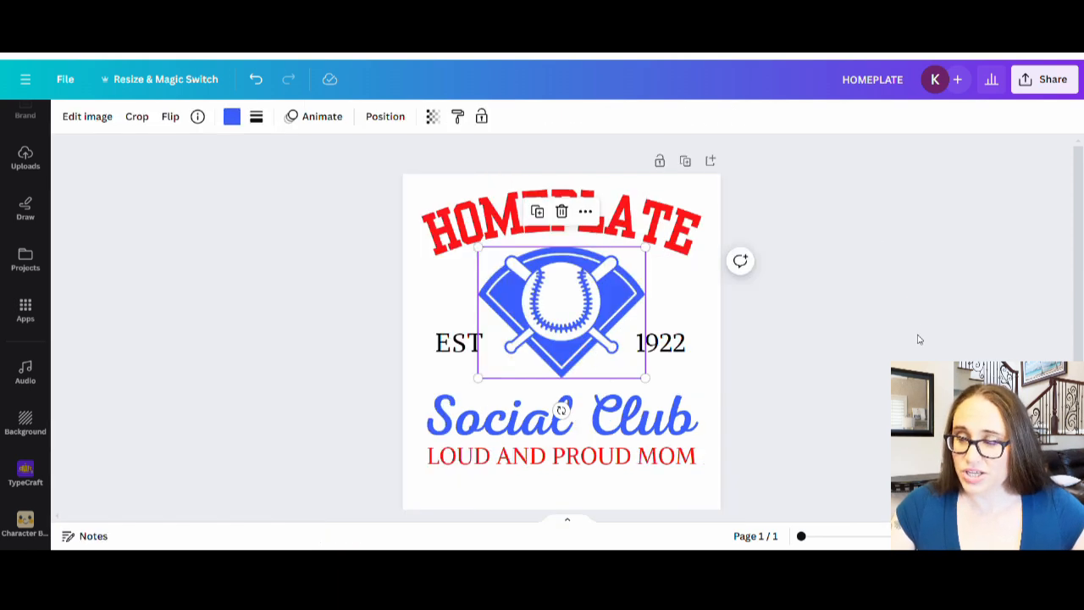
pyautogui.click(815, 348)
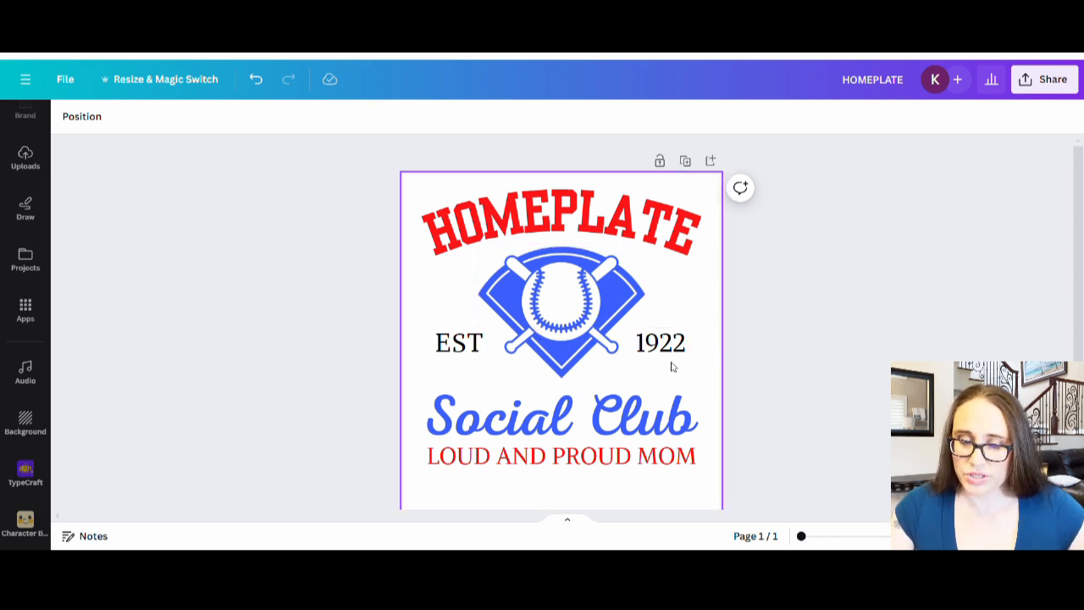
# Recolor the EST and 1922 texts in the document blue used for the emblem
pyautogui.click(462, 349)
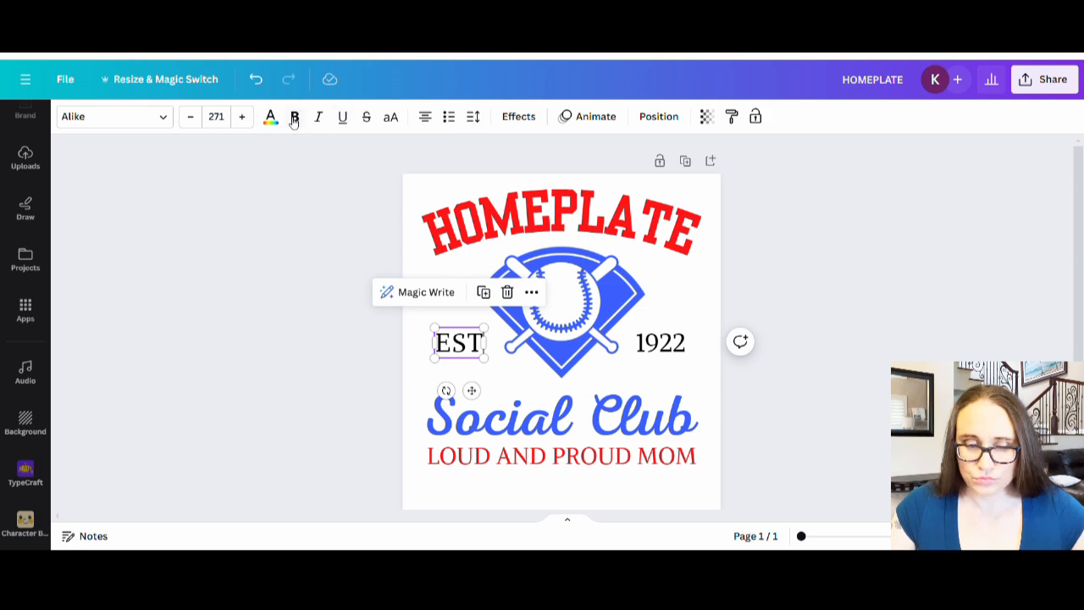
pyautogui.click(271, 116)
pyautogui.click(154, 201)
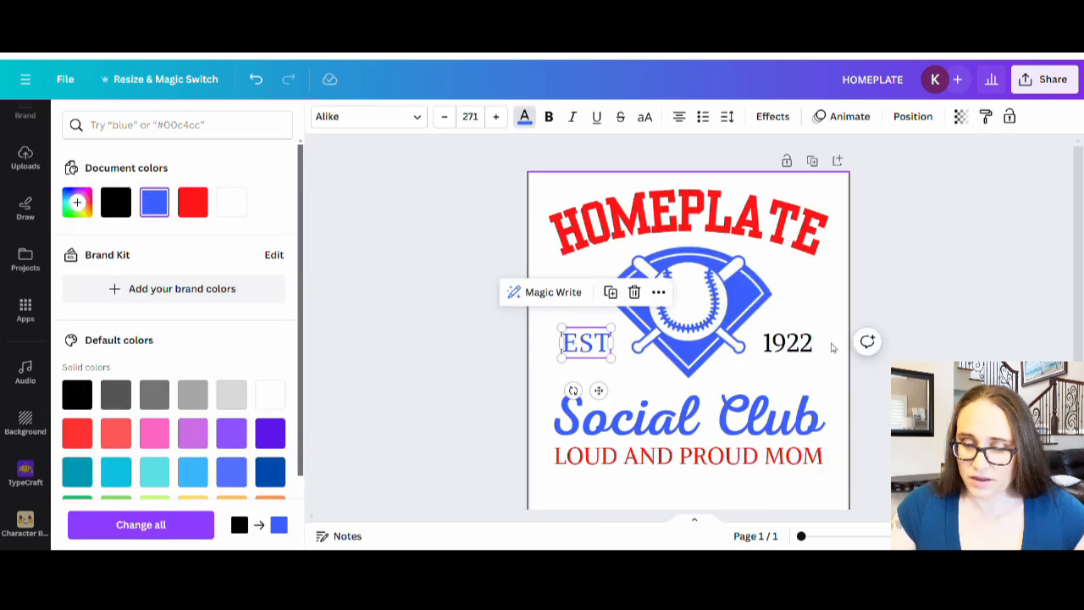
pyautogui.click(788, 342)
pyautogui.click(154, 202)
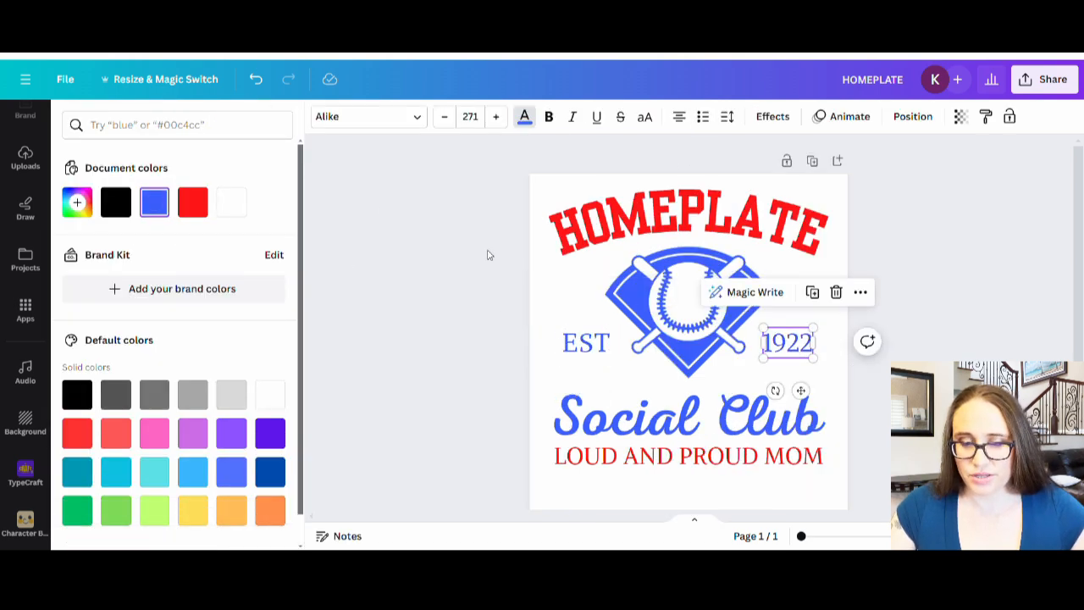
pyautogui.click(487, 255)
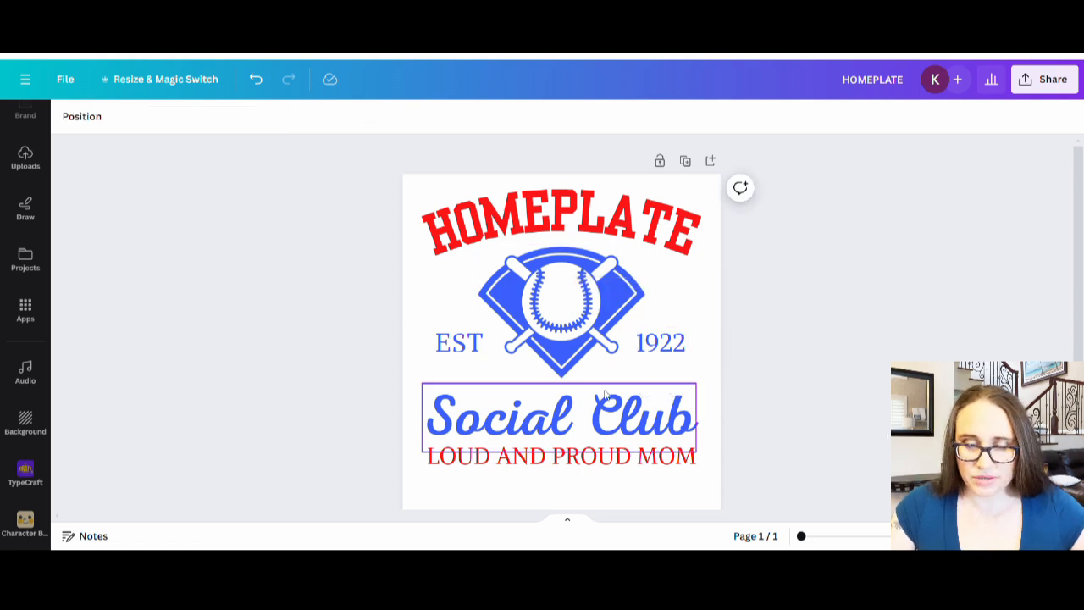
# Add the yellow three-star graphic from the recently used elements, shrink it to the width of EST and place it beneath that text
pyautogui.click(25, 161)
pyautogui.scroll(1, 24, 161)
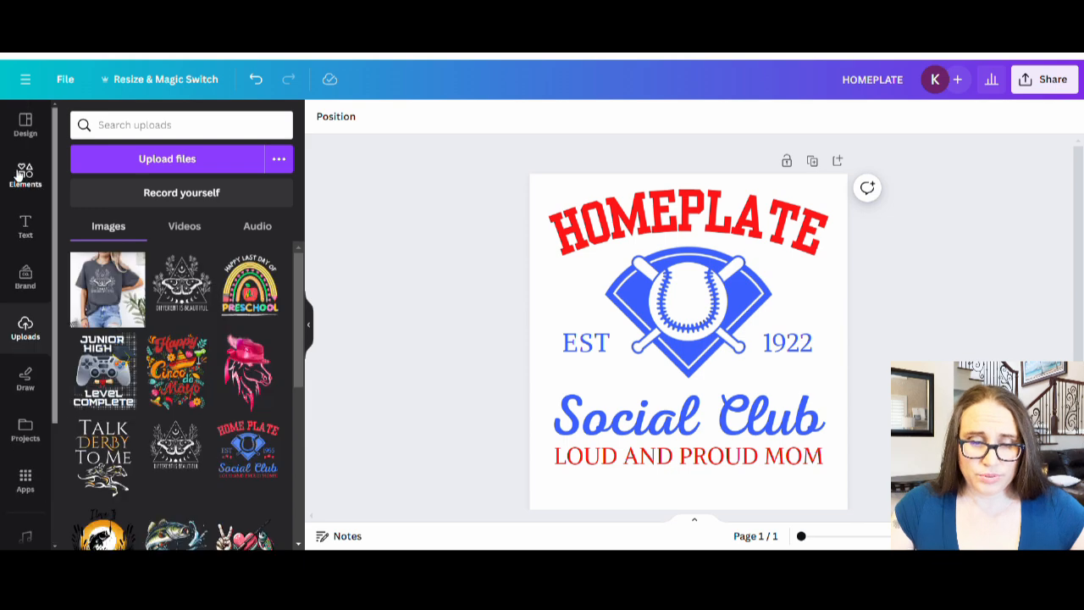
pyautogui.click(29, 182)
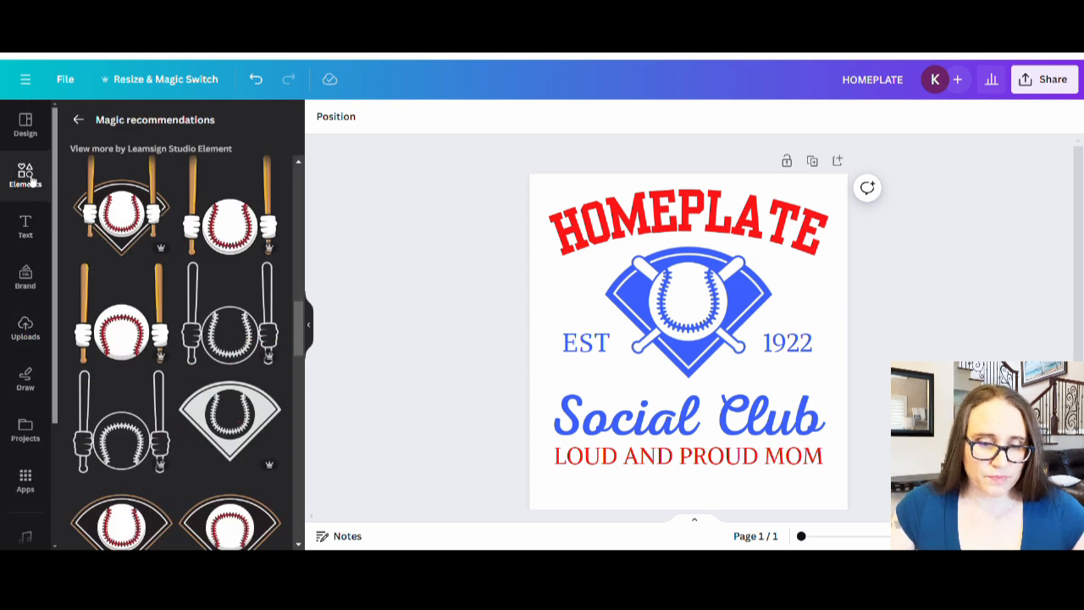
pyautogui.click(78, 119)
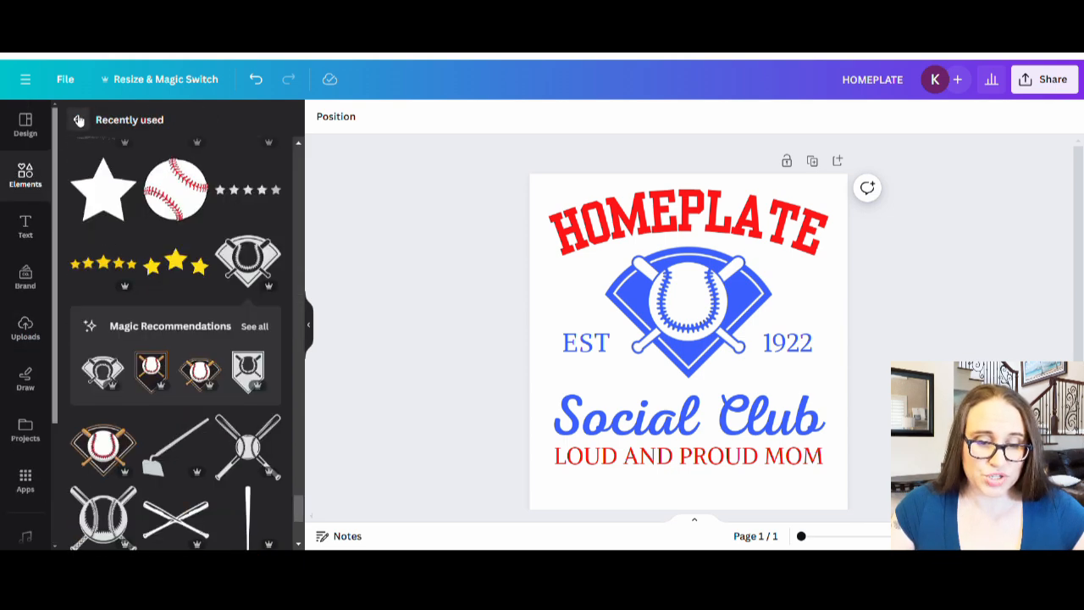
pyautogui.click(178, 269)
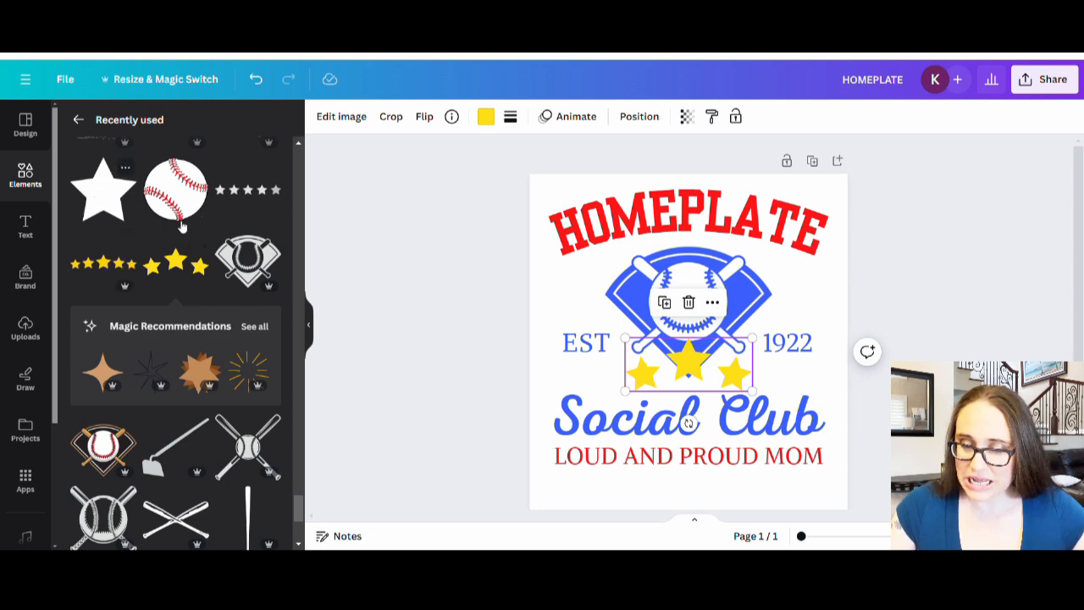
pyautogui.click(309, 325)
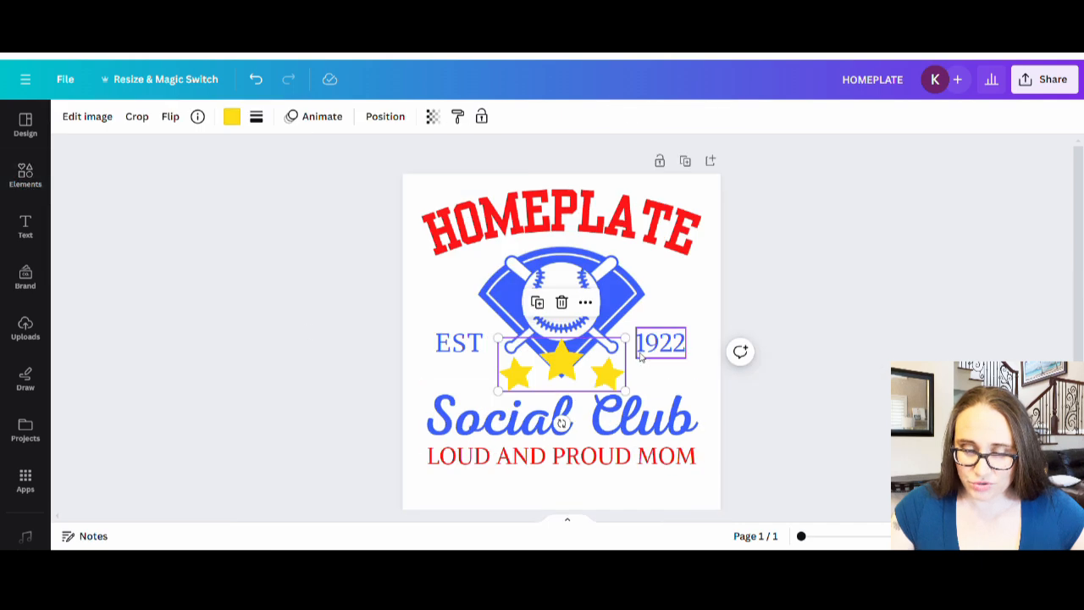
pyautogui.moveTo(627, 341); pyautogui.dragTo(487, 378)
pyautogui.click(310, 390)
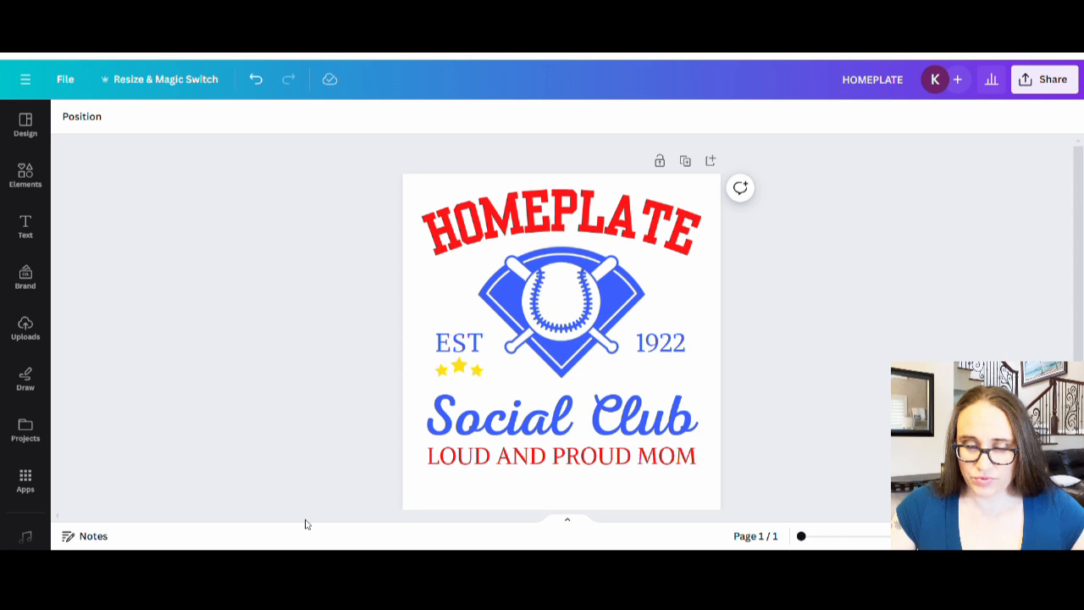
# Move the EST text slightly up and shift the small three-star graphic up beneath it
pyautogui.moveTo(465, 349); pyautogui.dragTo(471, 342)
pyautogui.click(387, 350)
pyautogui.click(469, 370)
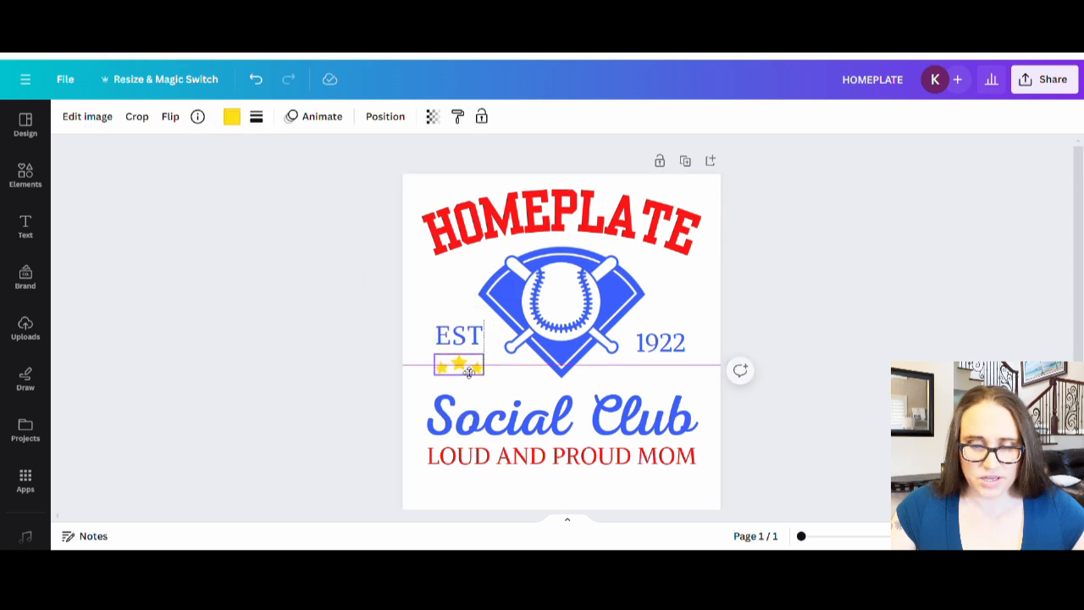
pyautogui.click(334, 404)
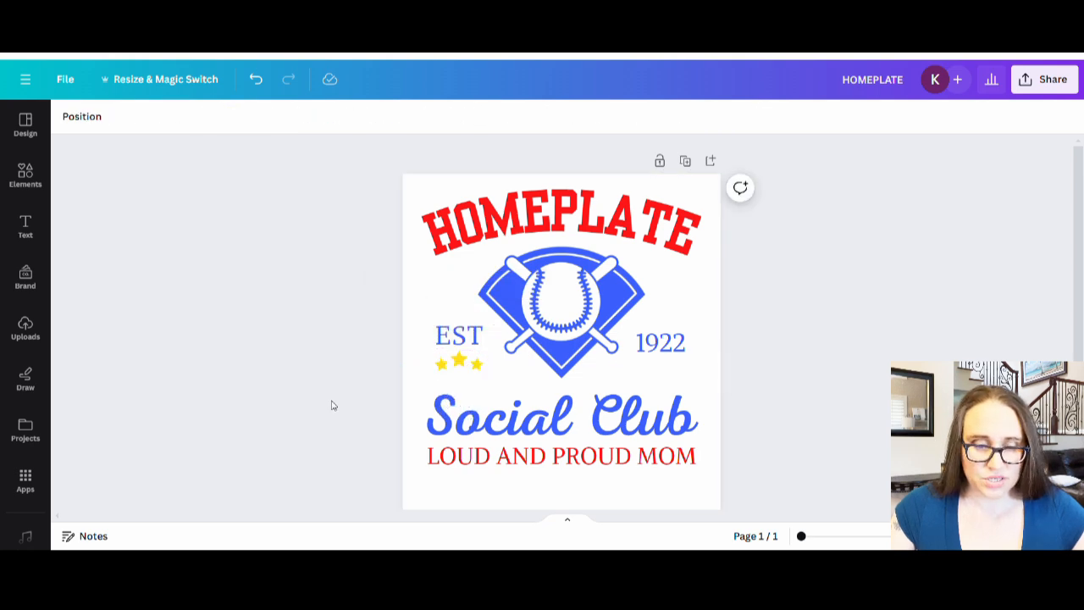
# Recolor the three-star graphic under EST in the document red used for HOMEPLATE
pyautogui.click(477, 363)
pyautogui.click(231, 118)
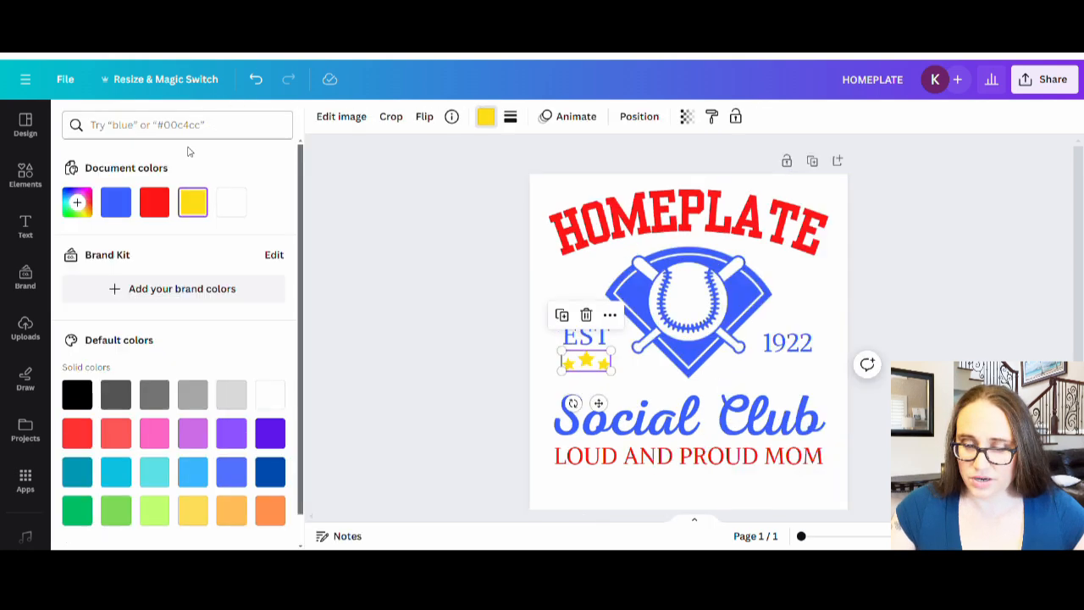
pyautogui.click(154, 202)
pyautogui.press('Escape')
pyautogui.click(396, 299)
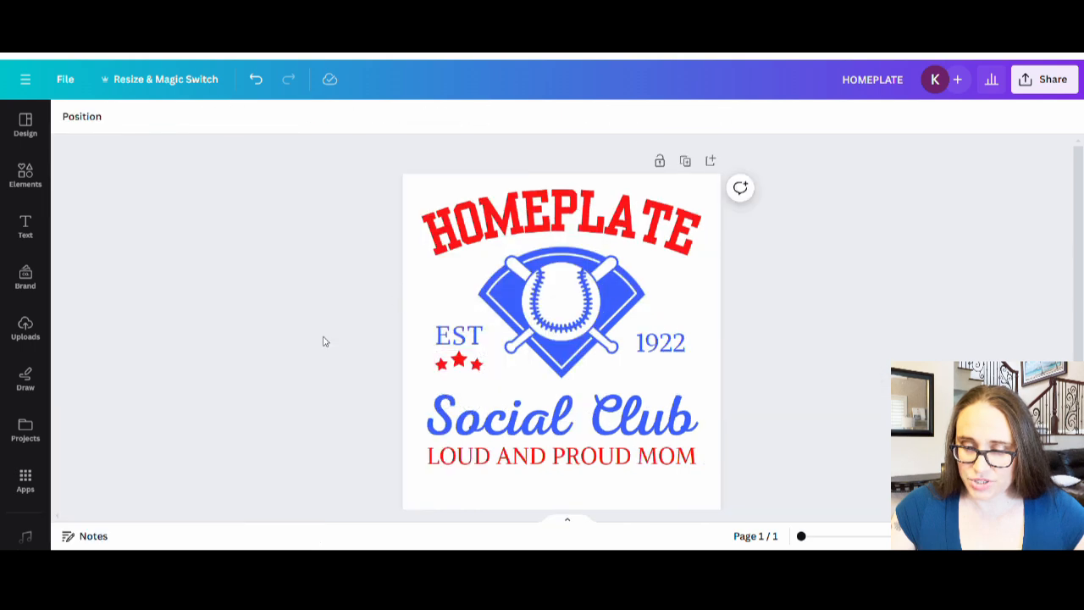
# Raise the 1922 text level with EST and place a copy of the red three-star graphic beneath it
pyautogui.click(671, 343)
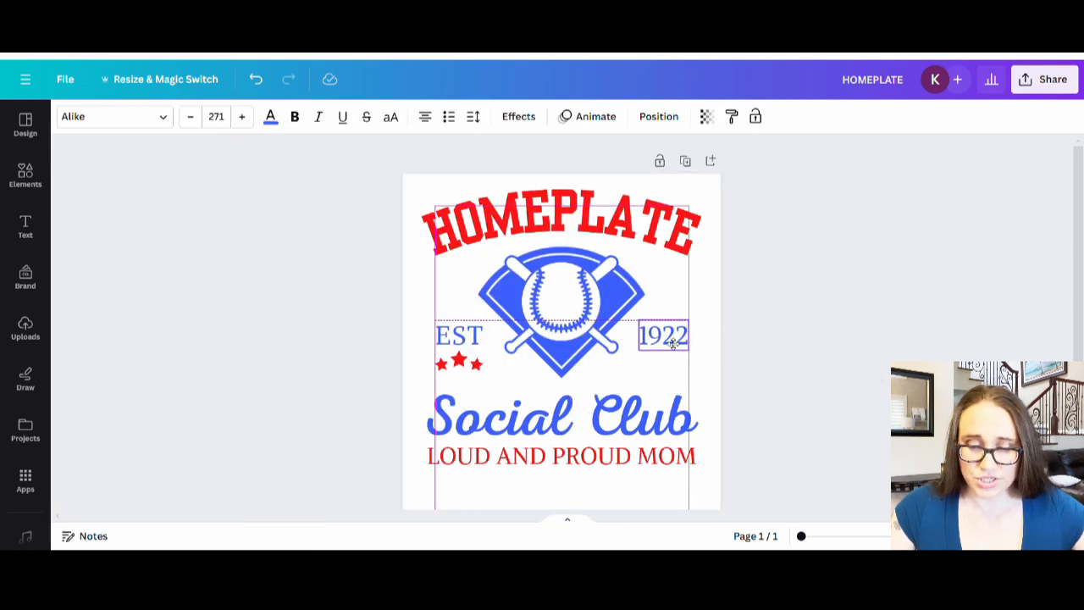
pyautogui.click(785, 374)
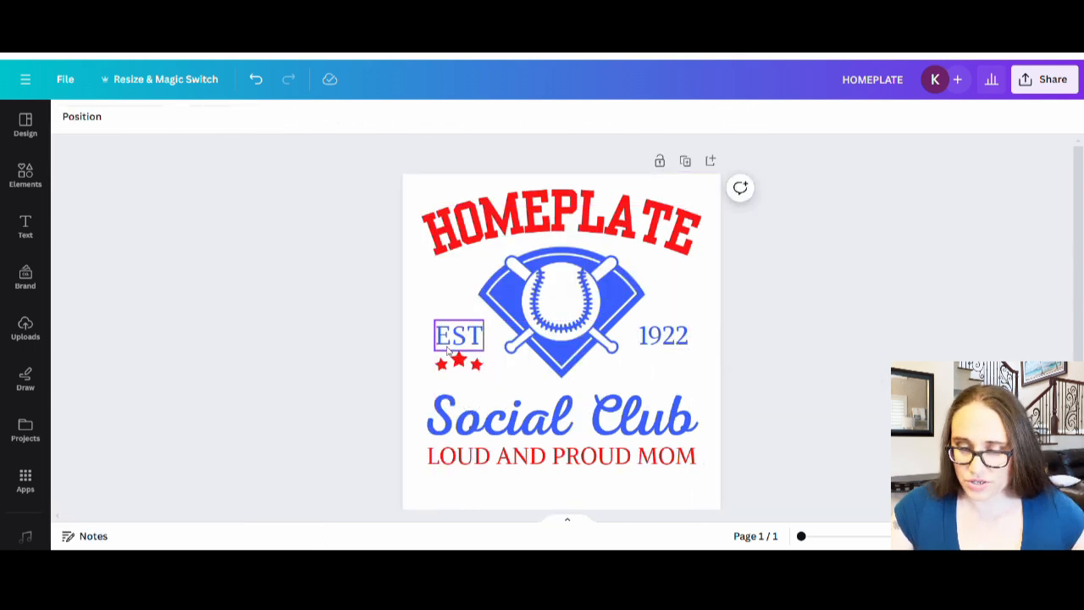
pyautogui.click(449, 366)
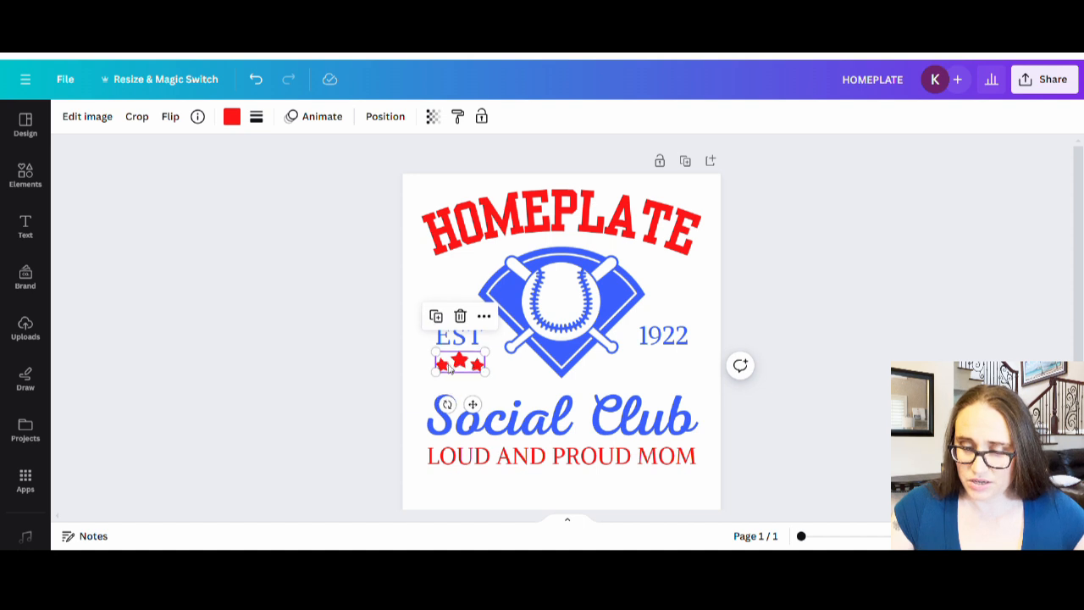
pyautogui.moveTo(450, 366); pyautogui.dragTo(664, 371)
pyautogui.click(862, 389)
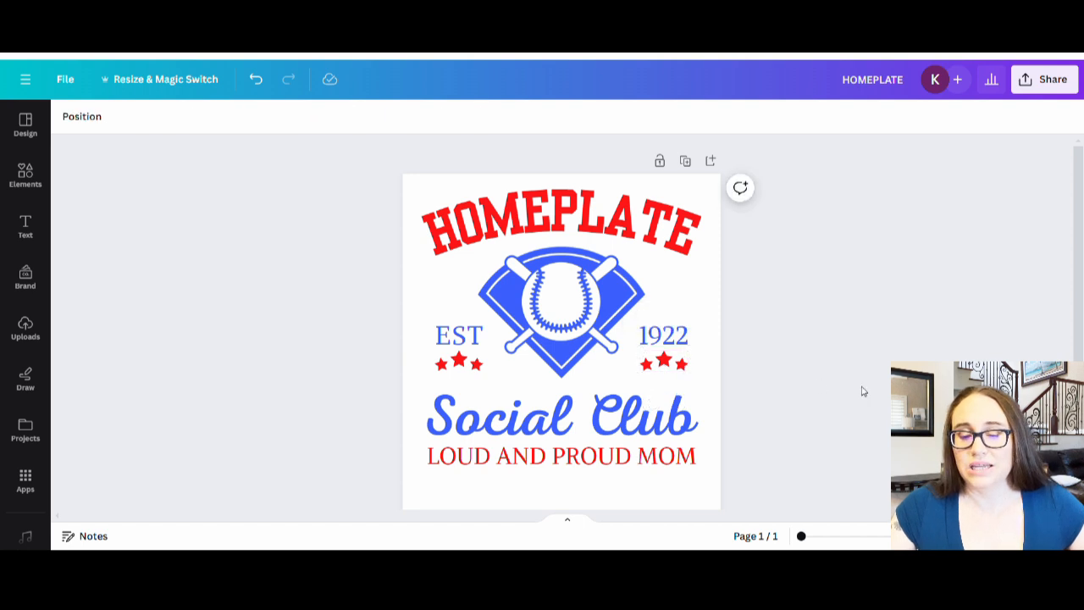
# Make the LOUD AND PROUD MOM, EST and 1922 texts bold
pyautogui.scroll(-1, 741, 242)
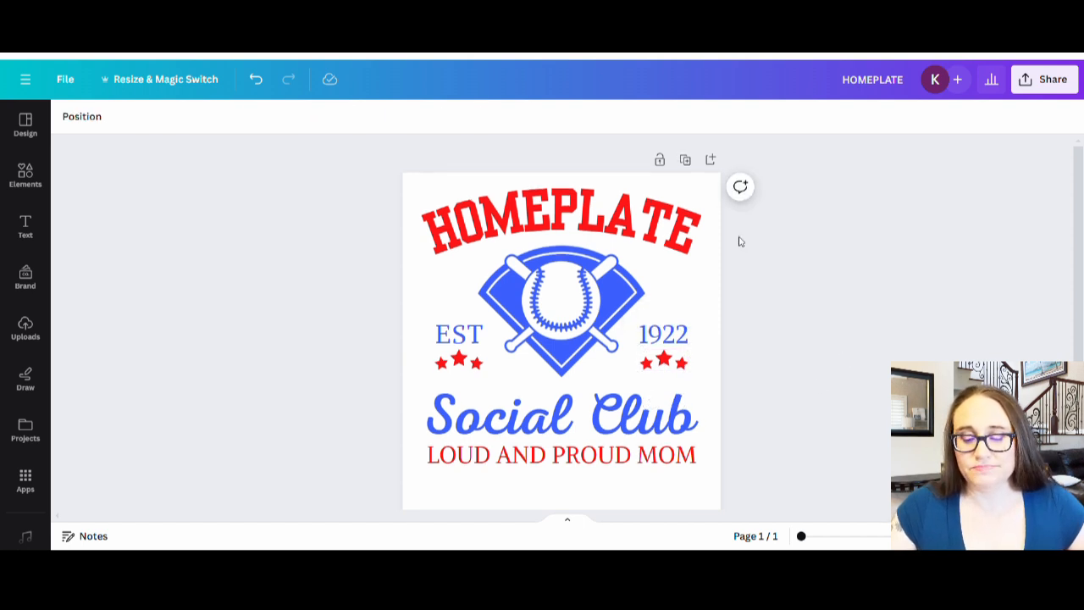
pyautogui.scroll(1, 779, 277)
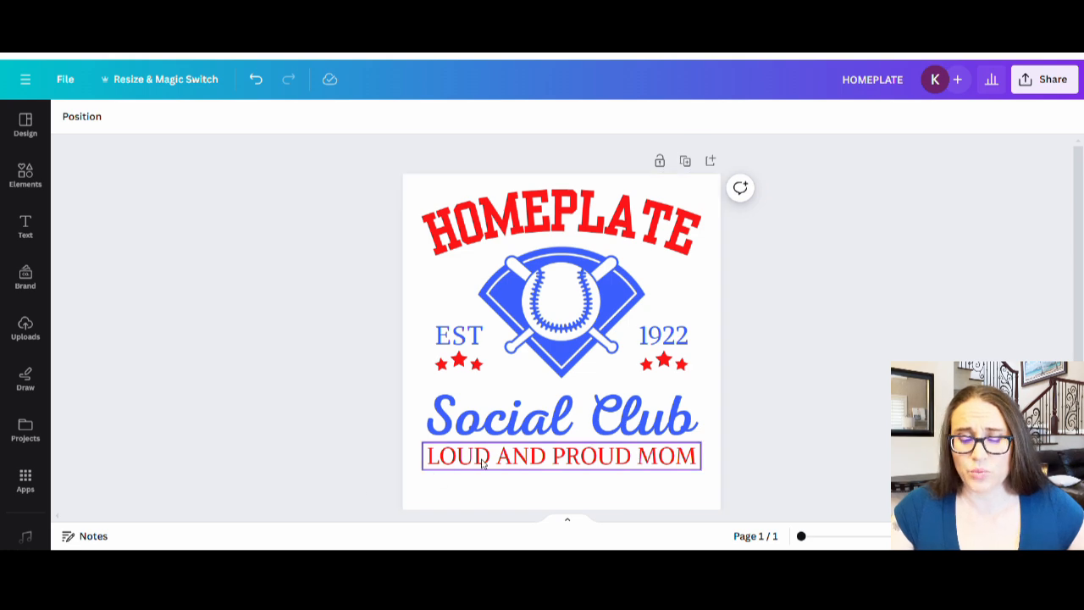
pyautogui.click(641, 471)
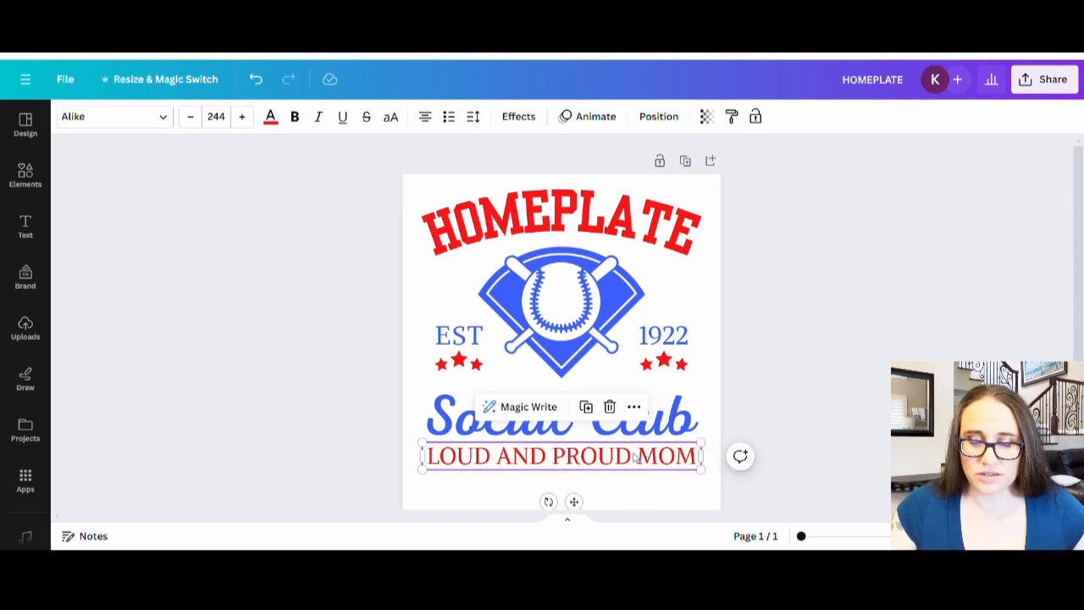
pyautogui.click(296, 117)
pyautogui.click(458, 336)
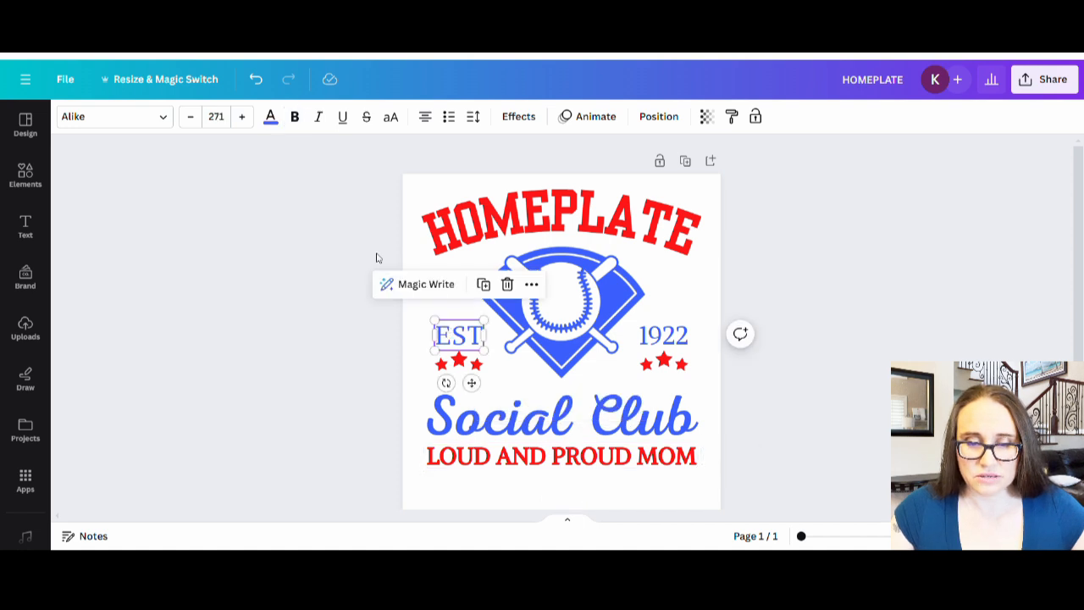
pyautogui.click(296, 117)
pyautogui.click(663, 336)
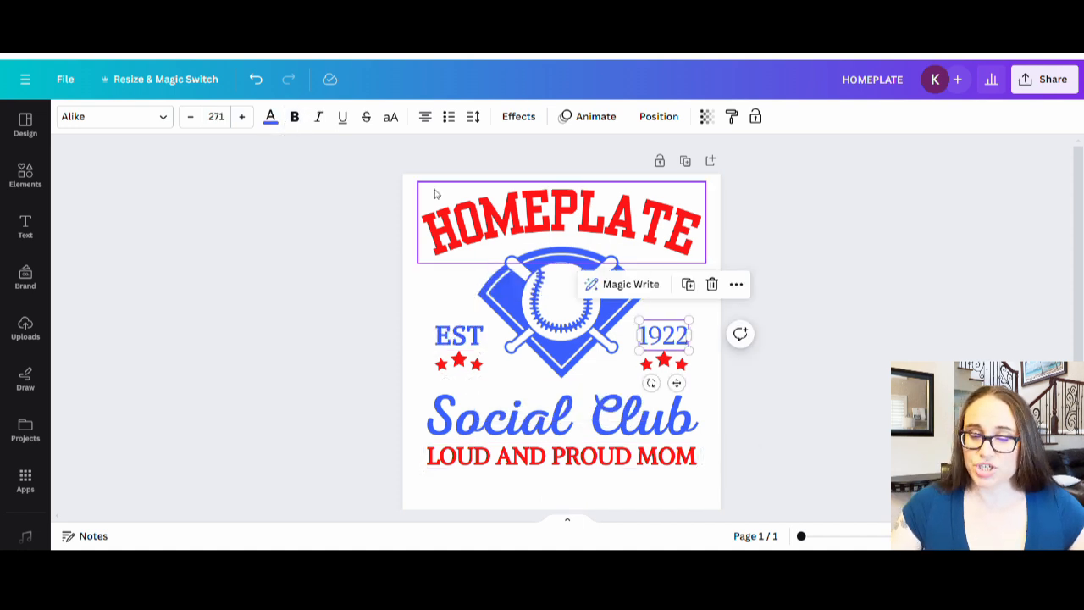
pyautogui.click(294, 117)
pyautogui.click(704, 347)
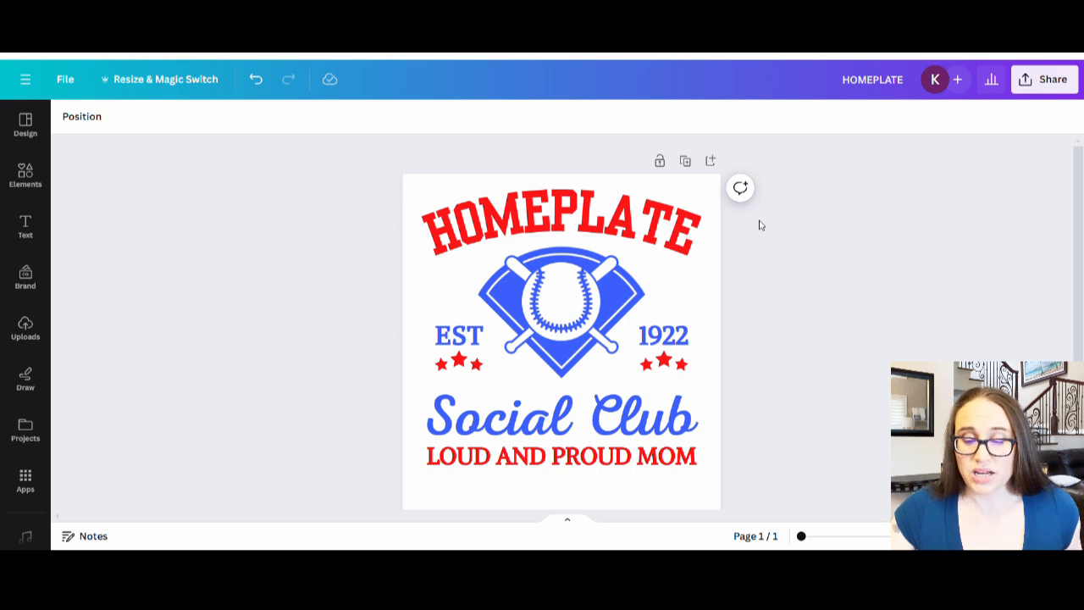
# Set the page's background color to black
pyautogui.scroll(-1, 771, 223)
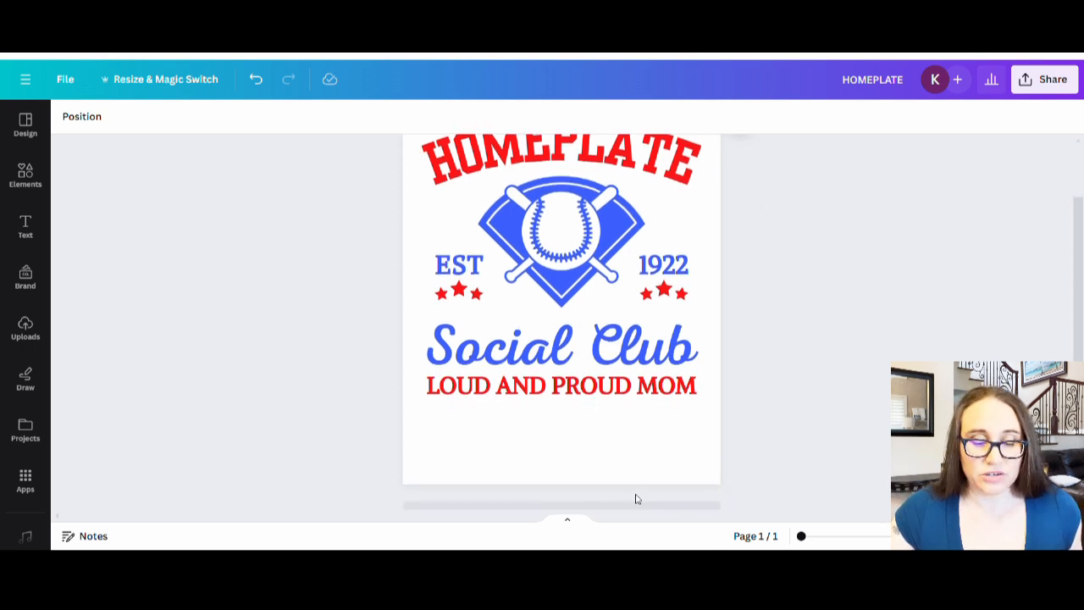
pyautogui.click(663, 469)
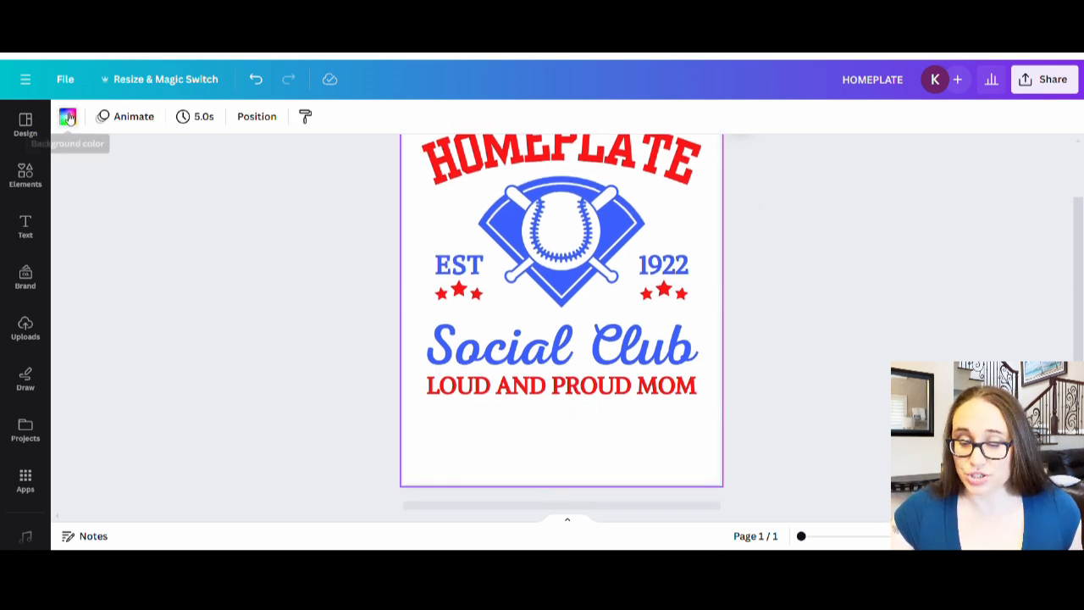
pyautogui.click(68, 116)
pyautogui.click(77, 394)
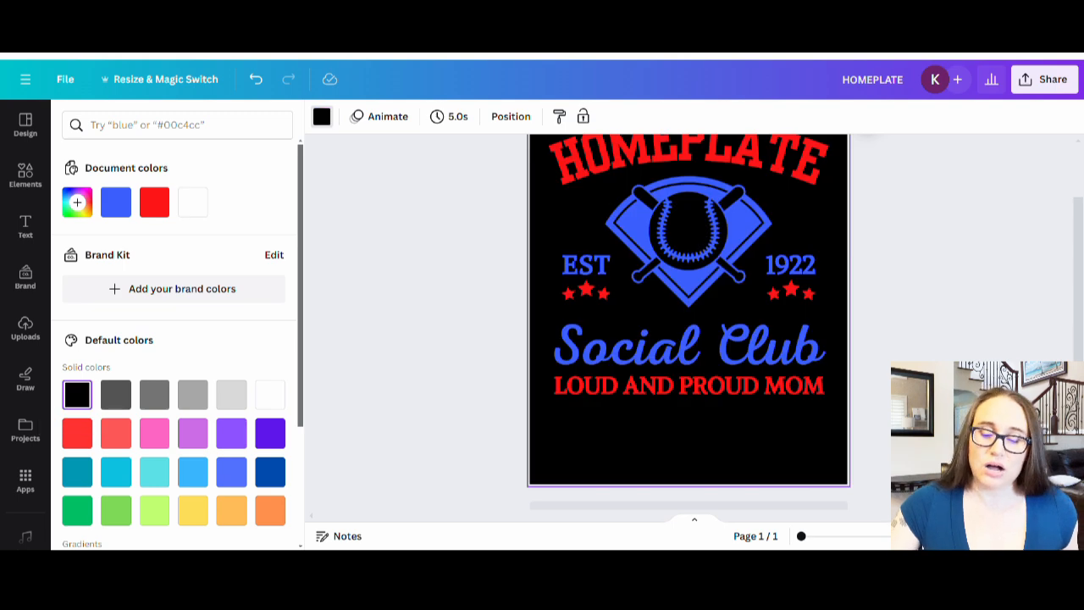
pyautogui.click(880, 375)
pyautogui.scroll(1, 879, 375)
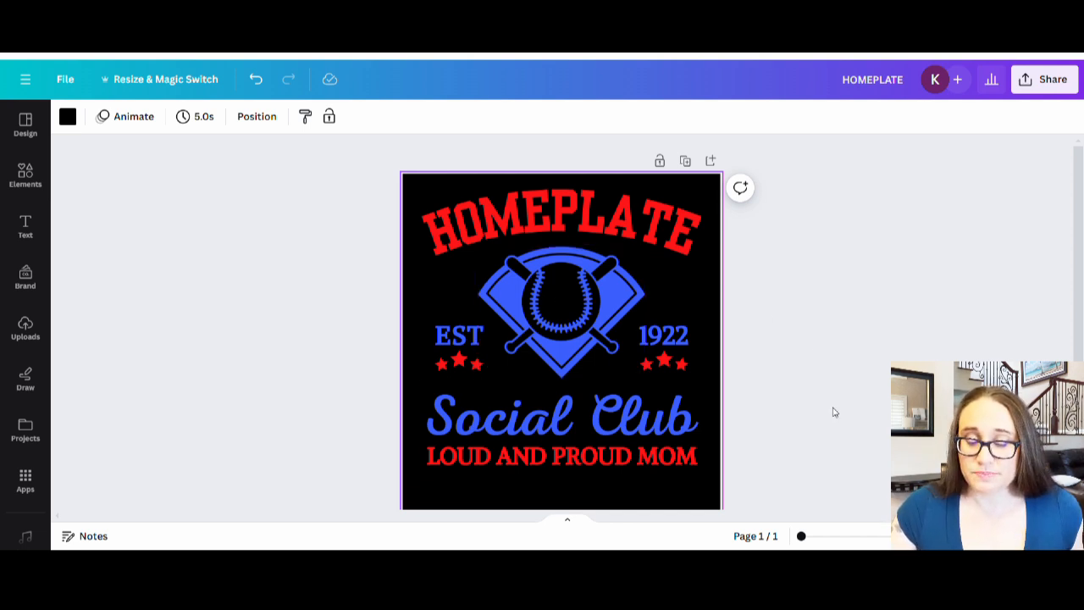
# Duplicate the black page and set the first page's background color to white
pyautogui.click(685, 162)
pyautogui.scroll(3, 639, 346)
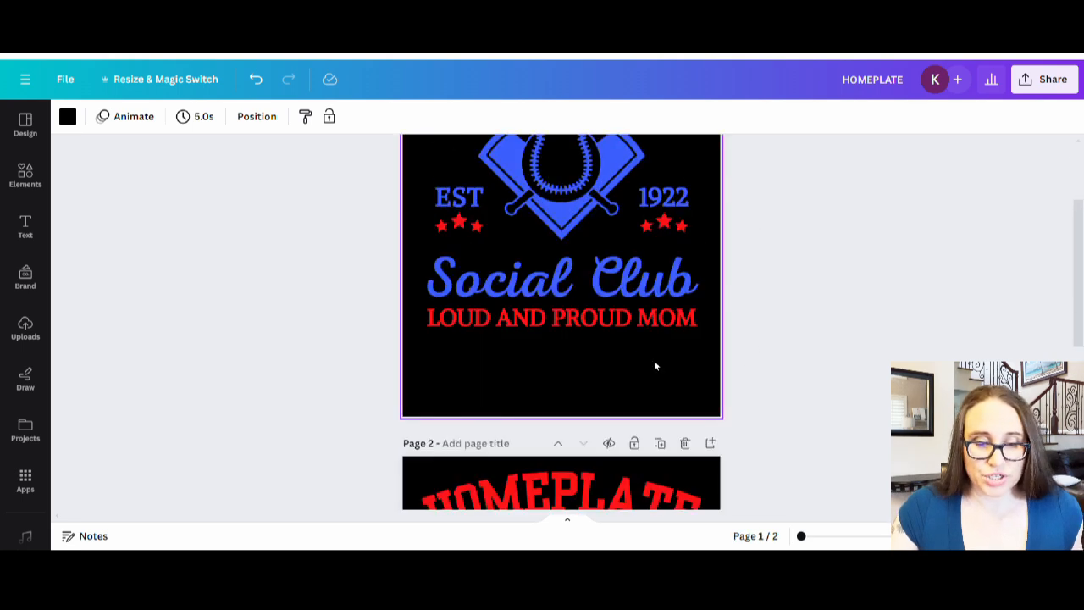
pyautogui.click(67, 116)
pyautogui.click(268, 395)
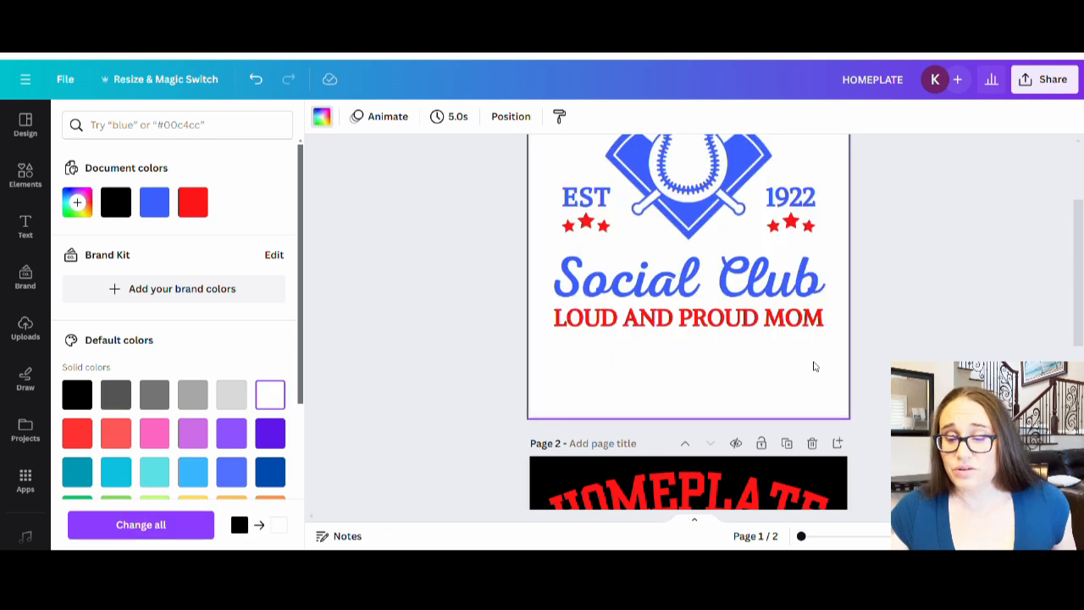
# Recolor the baseball diamond emblem on page 2 in the document white
pyautogui.scroll(3, 816, 365)
pyautogui.scroll(-5, 748, 236)
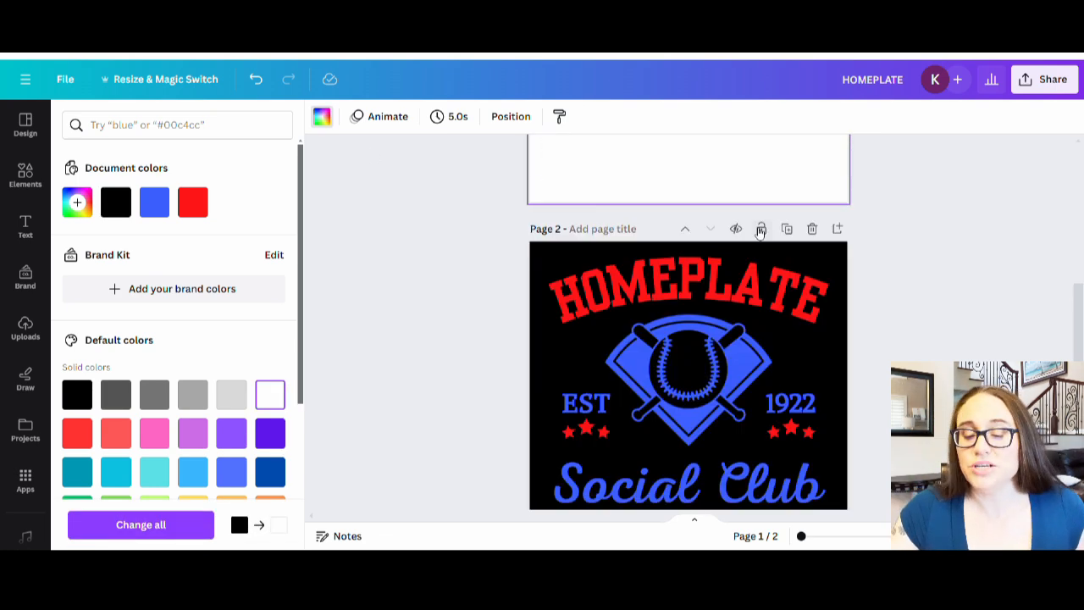
pyautogui.click(981, 292)
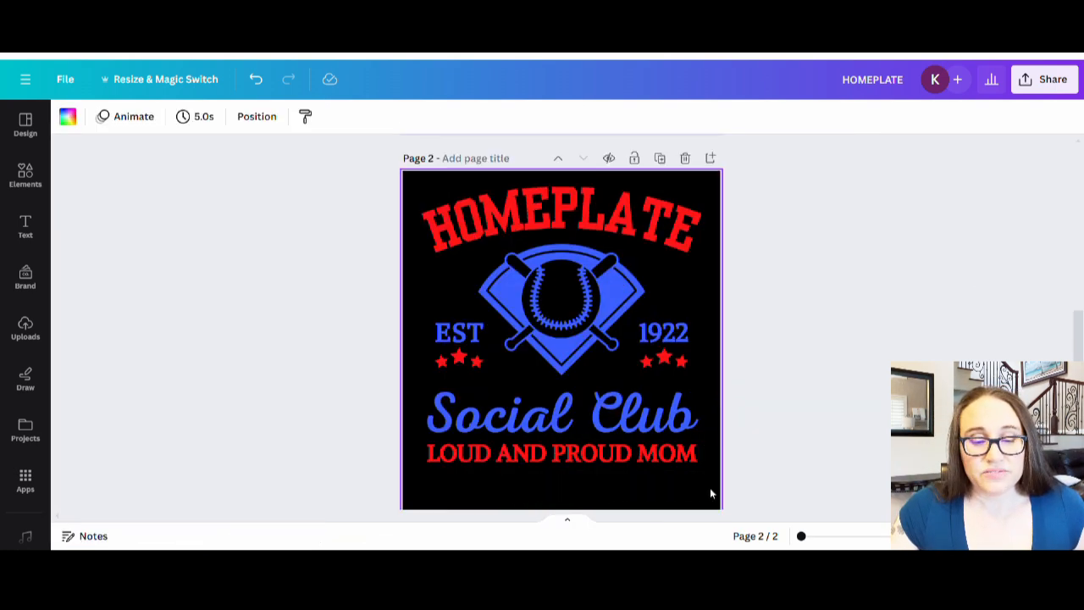
pyautogui.click(552, 323)
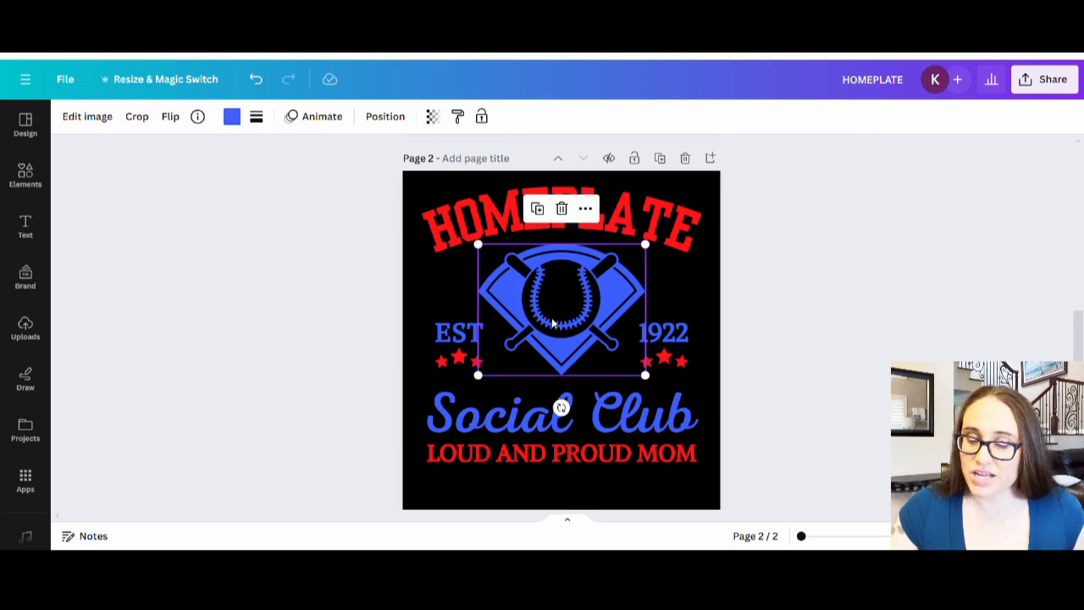
pyautogui.click(232, 116)
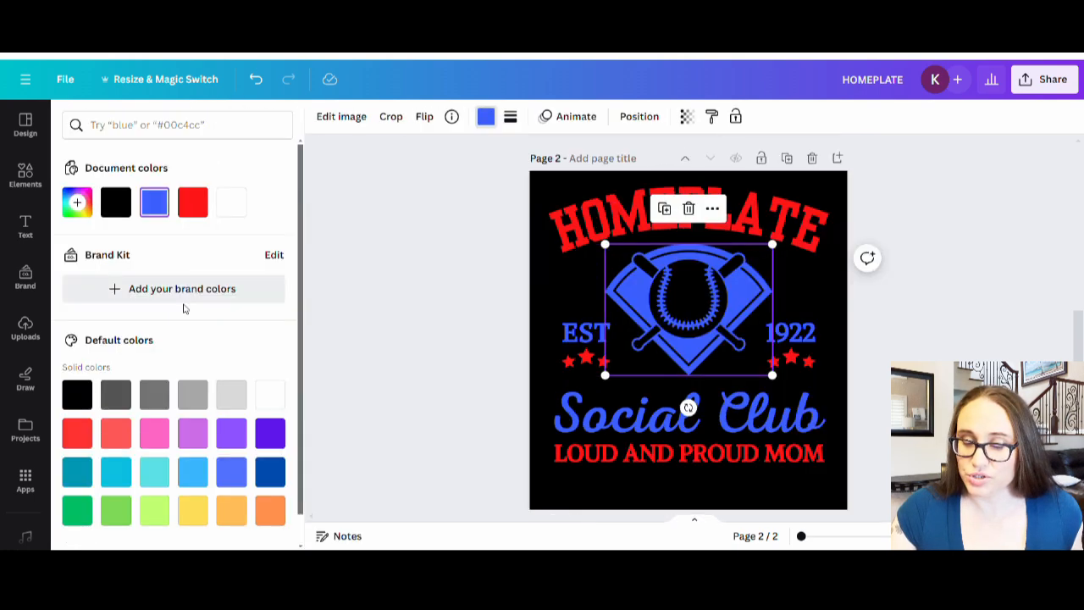
pyautogui.click(240, 204)
pyautogui.click(901, 335)
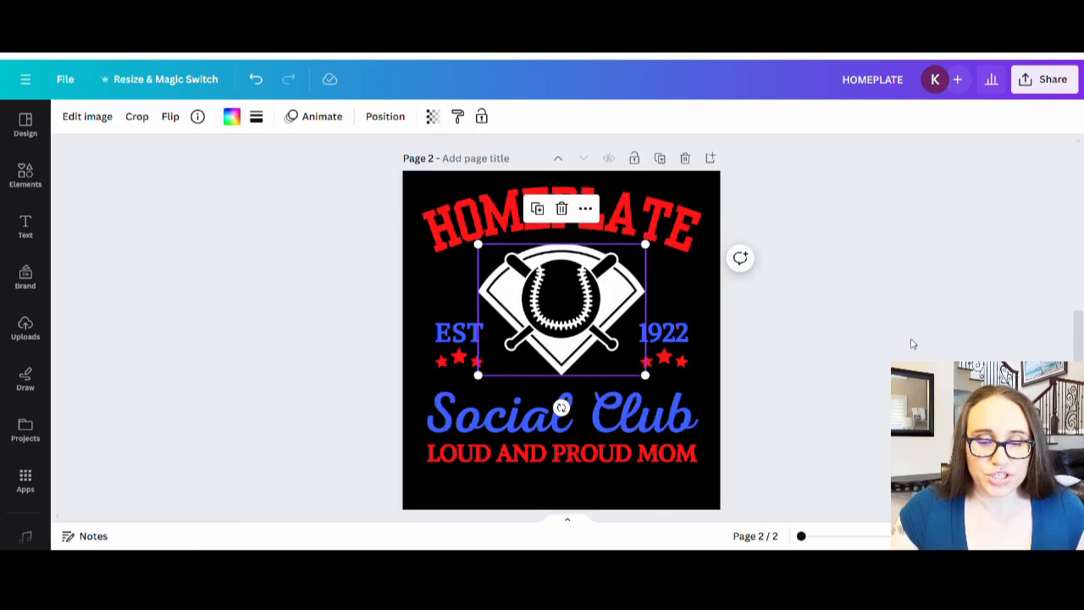
# Recolor the Social Club text on the black page light blue, #8DA0F4
pyautogui.click(830, 364)
pyautogui.click(559, 416)
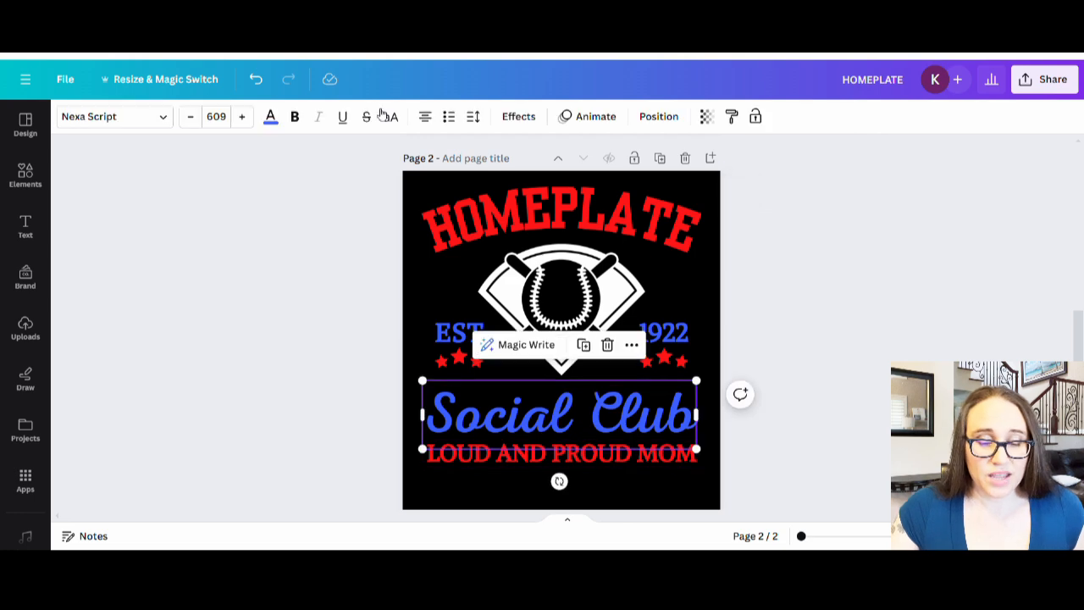
pyautogui.click(271, 114)
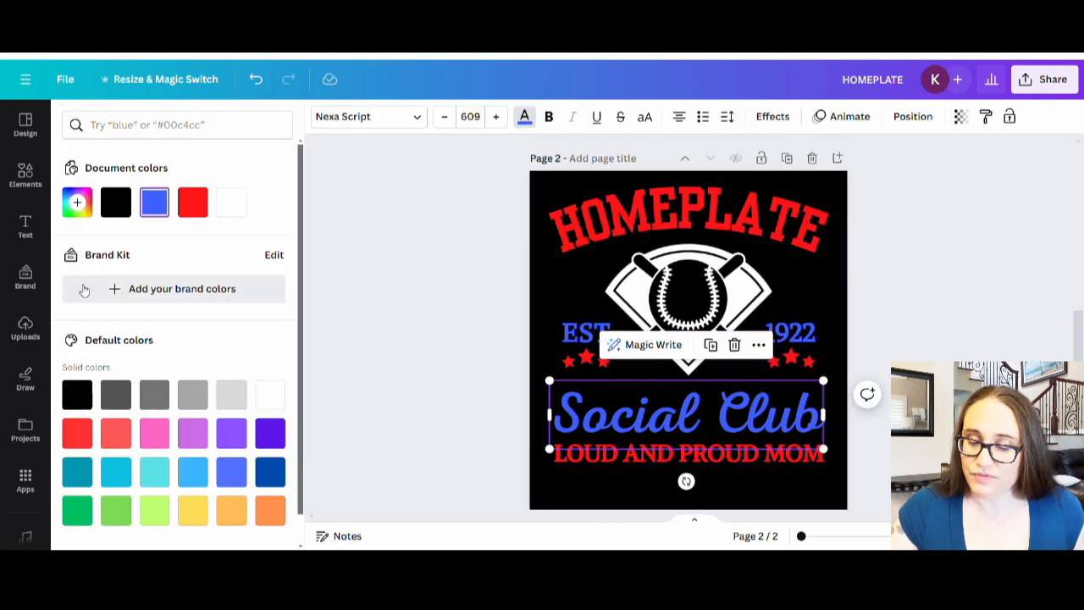
pyautogui.click(77, 202)
pyautogui.moveTo(223, 237); pyautogui.dragTo(161, 239)
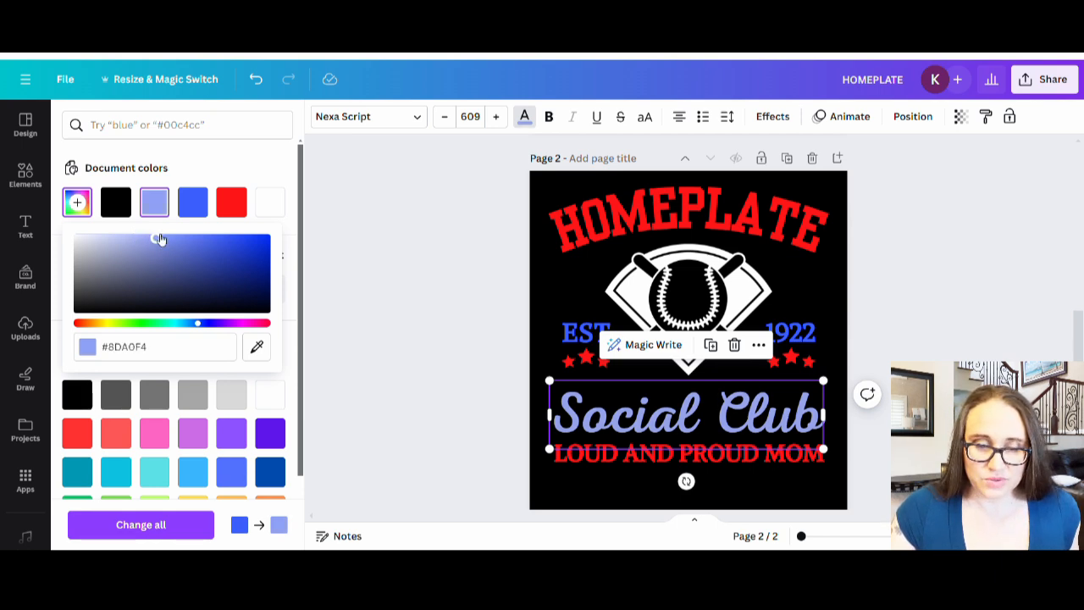
# Apply the same light blue to the EST and 1922 texts on the black page
pyautogui.click(572, 329)
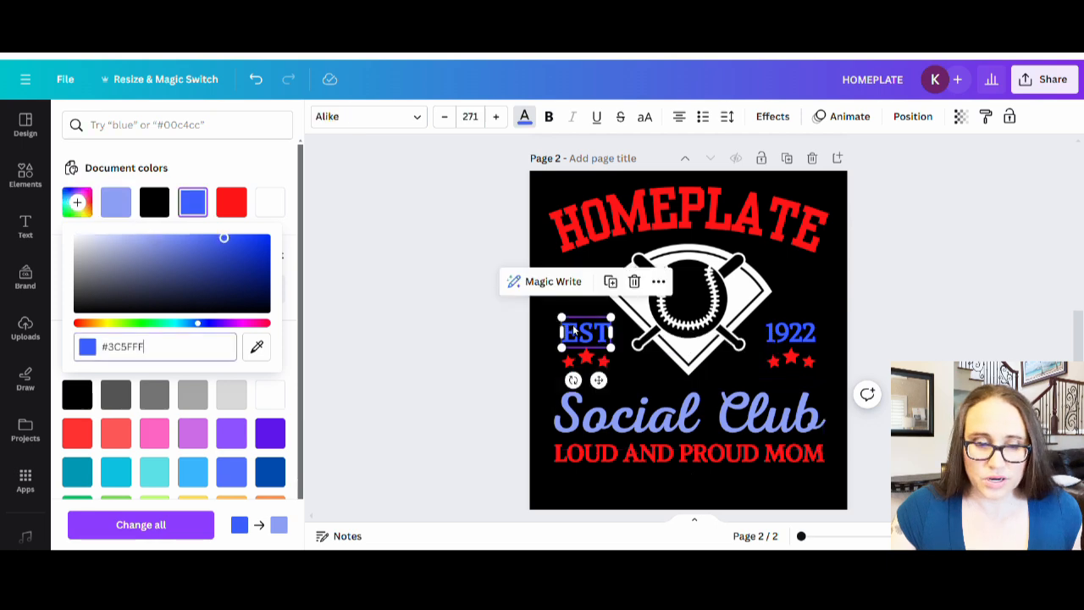
pyautogui.click(116, 202)
pyautogui.click(788, 332)
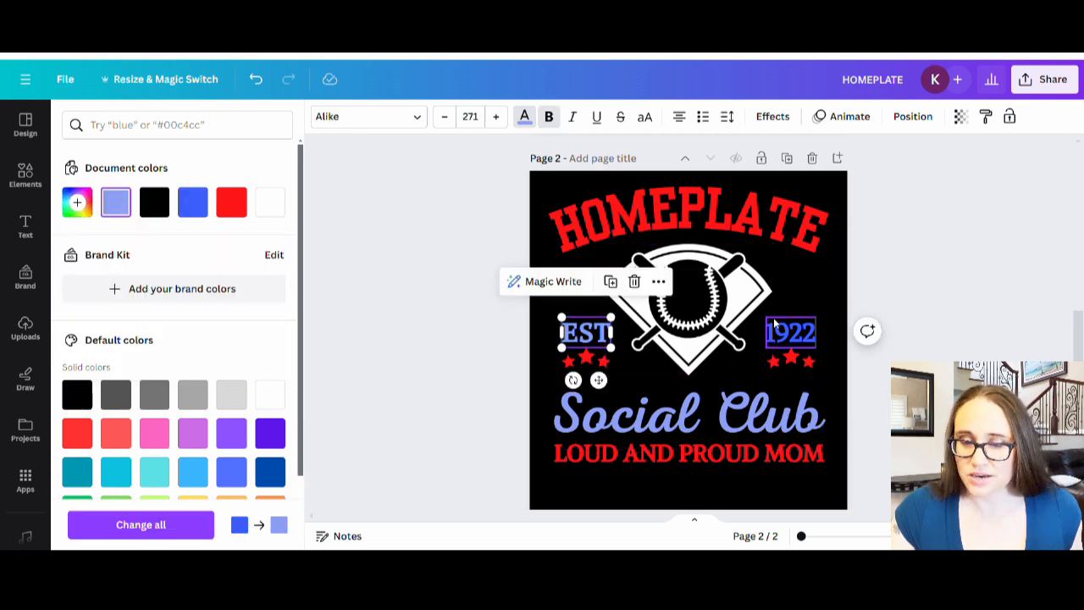
pyautogui.click(125, 205)
pyautogui.click(392, 226)
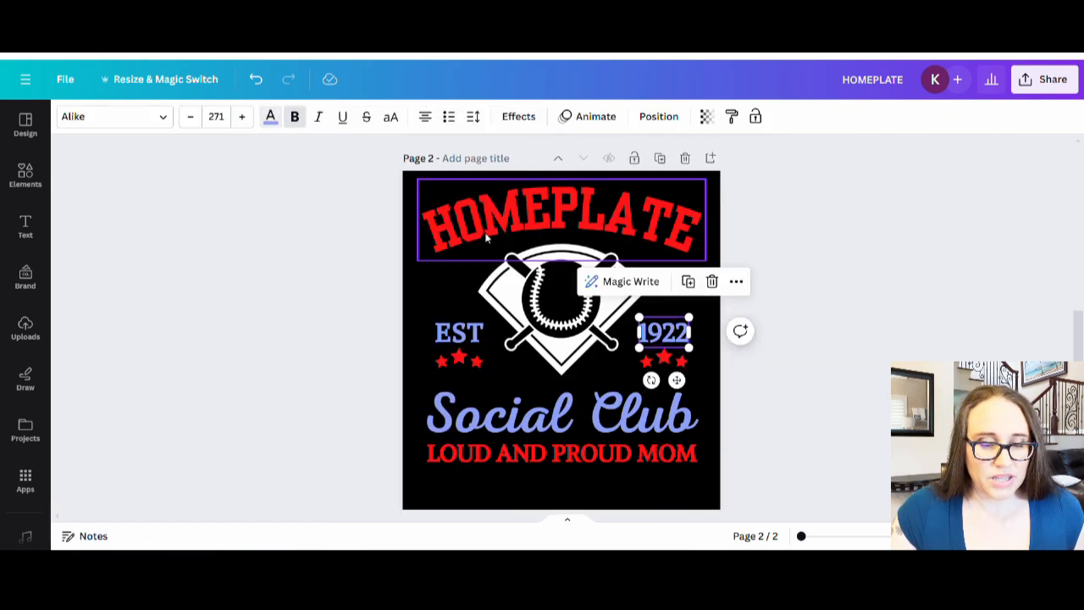
# Recolor the HOMEPLATE heading on the black page with a custom light coral red
pyautogui.click(575, 195)
pyautogui.click(270, 116)
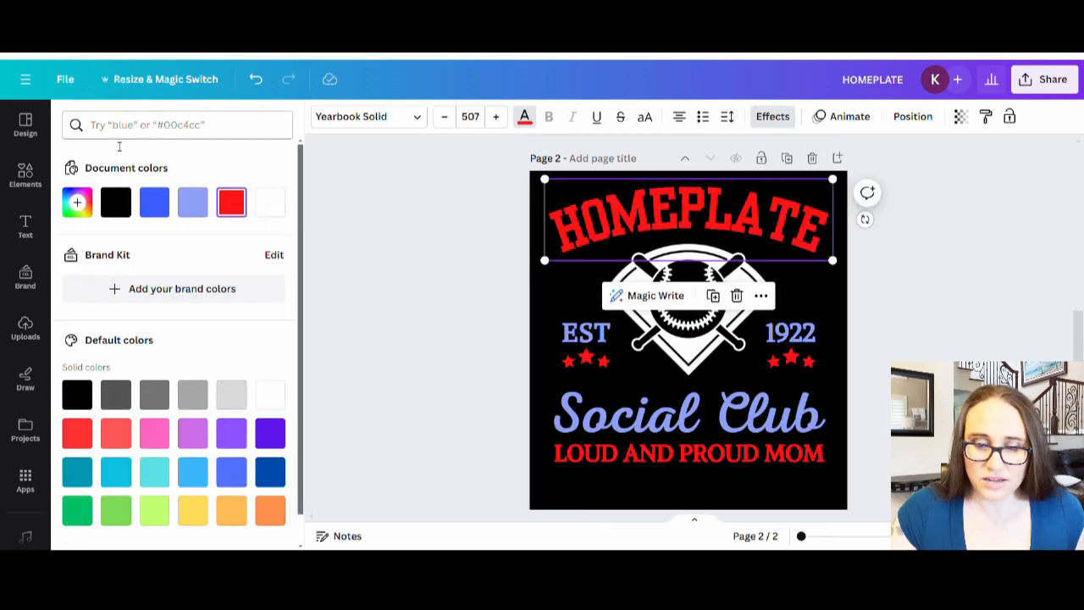
pyautogui.click(77, 201)
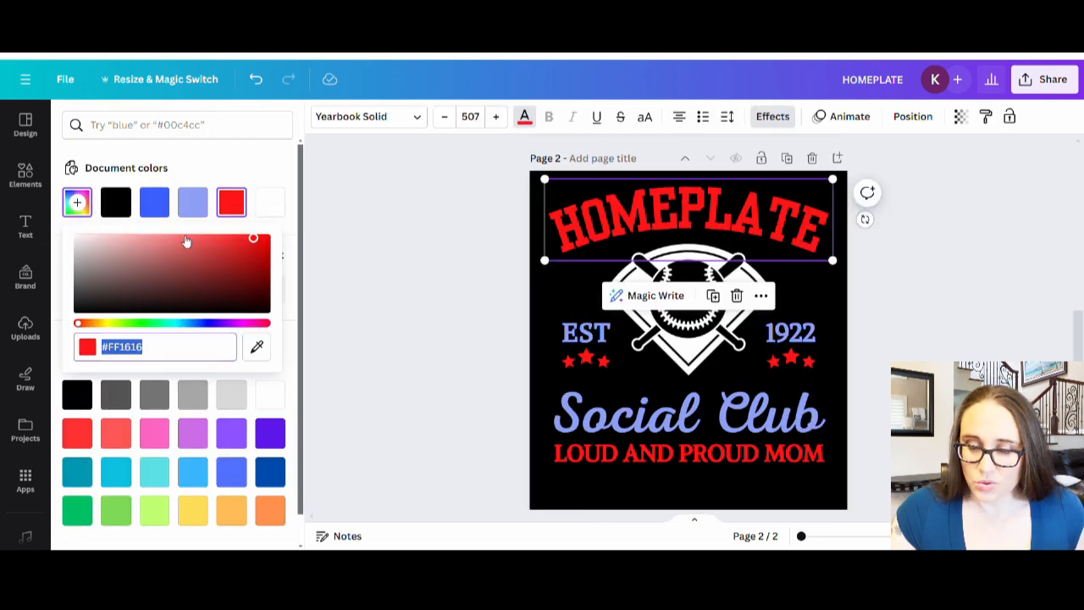
pyautogui.moveTo(172, 238); pyautogui.dragTo(160, 240)
# Apply the heading's light coral red to both star groups and the LOUD AND PROUD MOM text on the black page
pyautogui.click(603, 364)
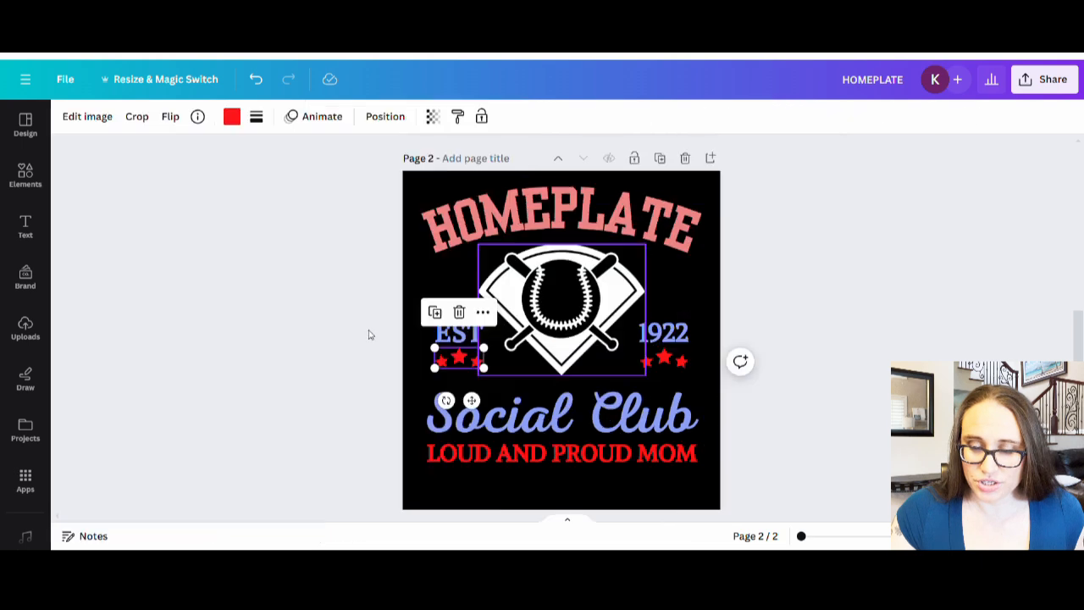
pyautogui.click(231, 117)
pyautogui.click(230, 201)
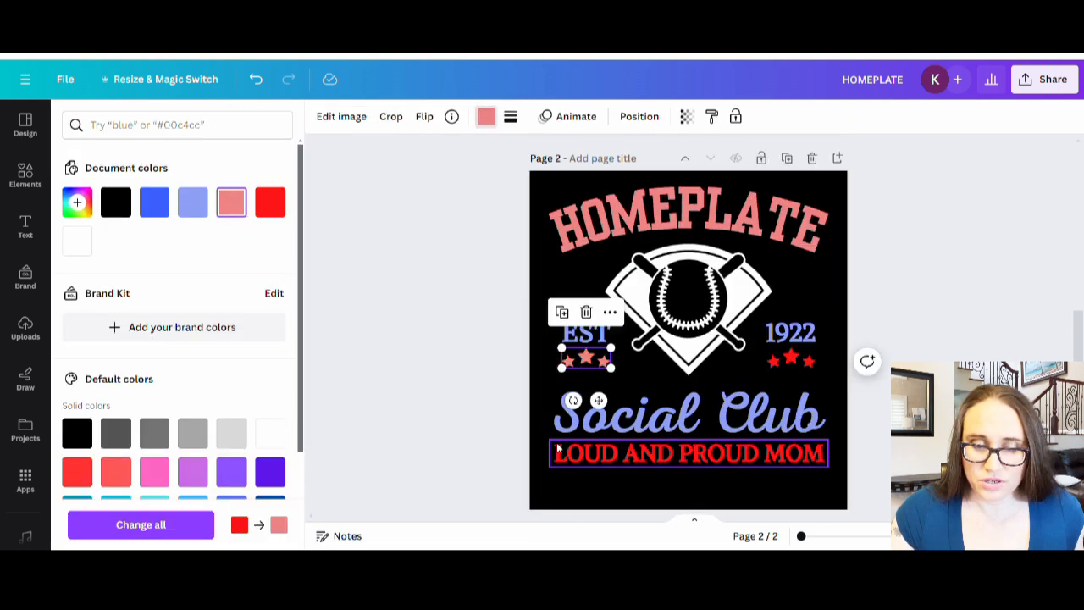
pyautogui.click(587, 456)
pyautogui.click(271, 118)
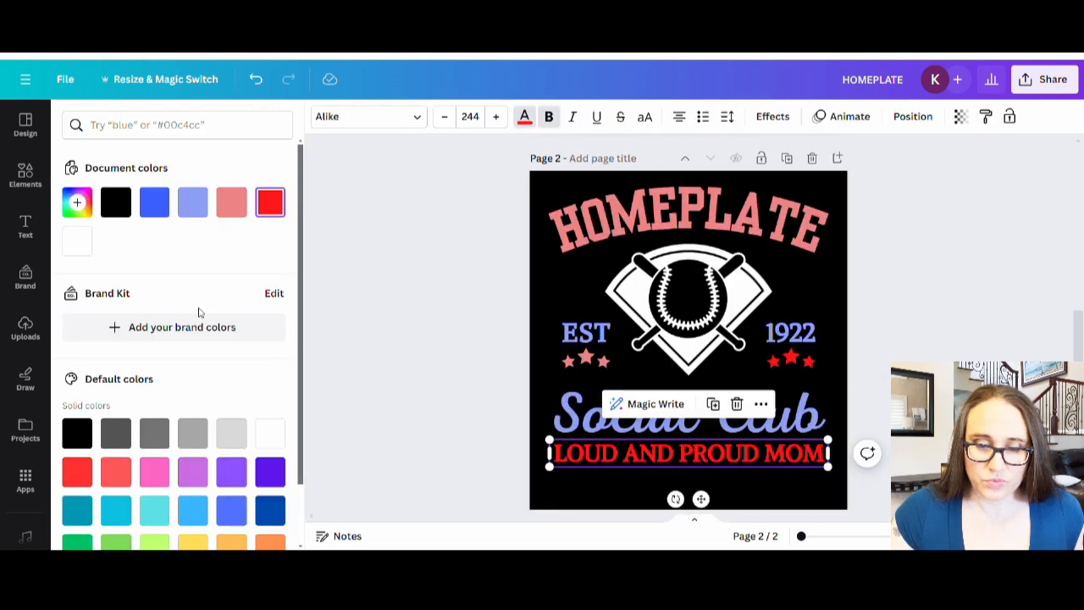
pyautogui.click(232, 202)
pyautogui.click(792, 360)
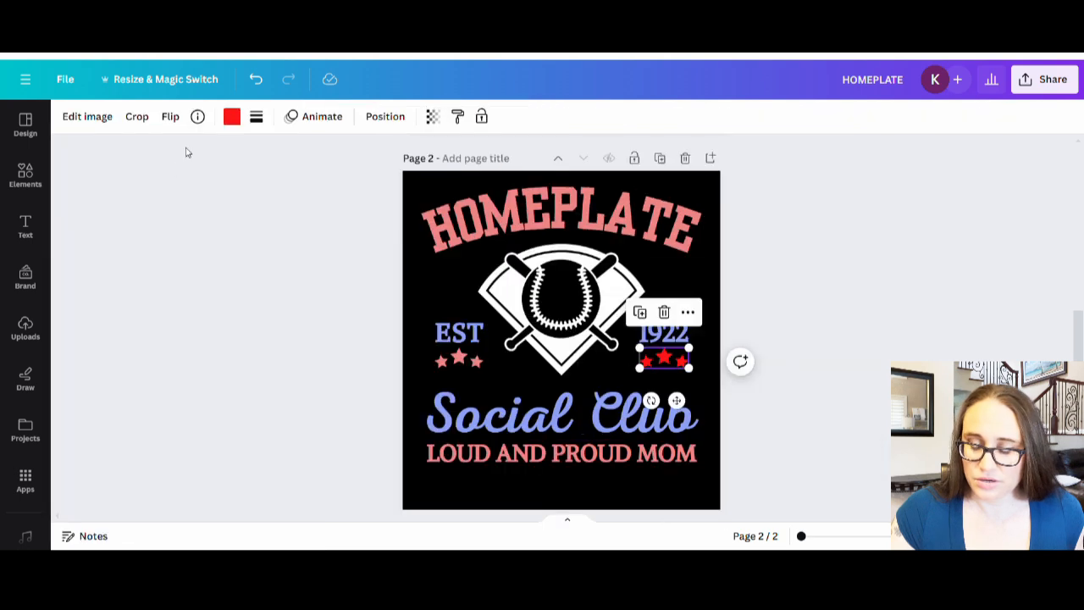
pyautogui.click(231, 117)
pyautogui.click(231, 202)
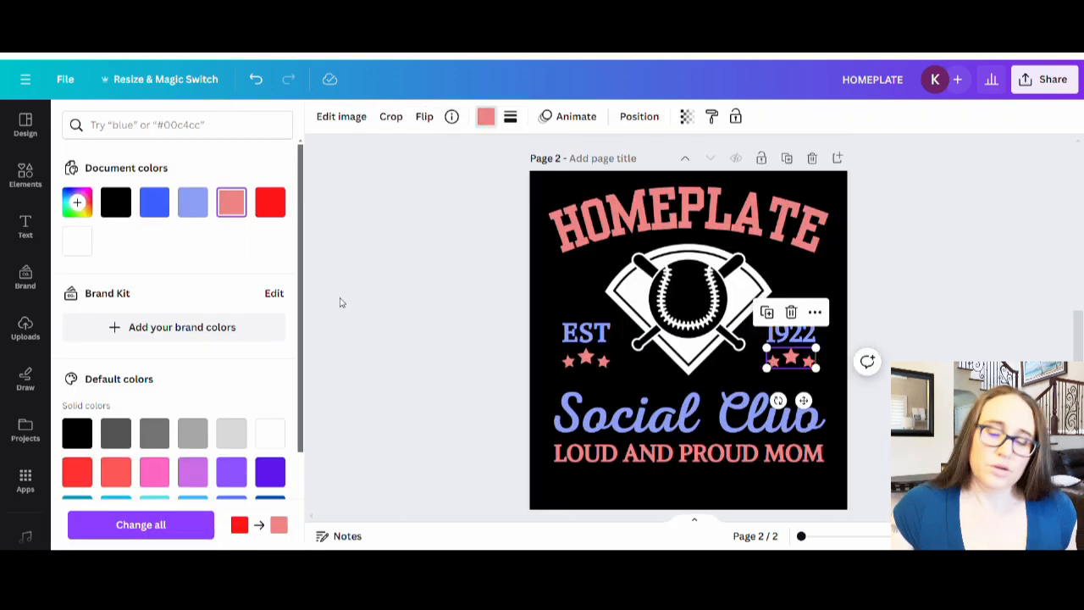
pyautogui.click(456, 357)
pyautogui.click(800, 334)
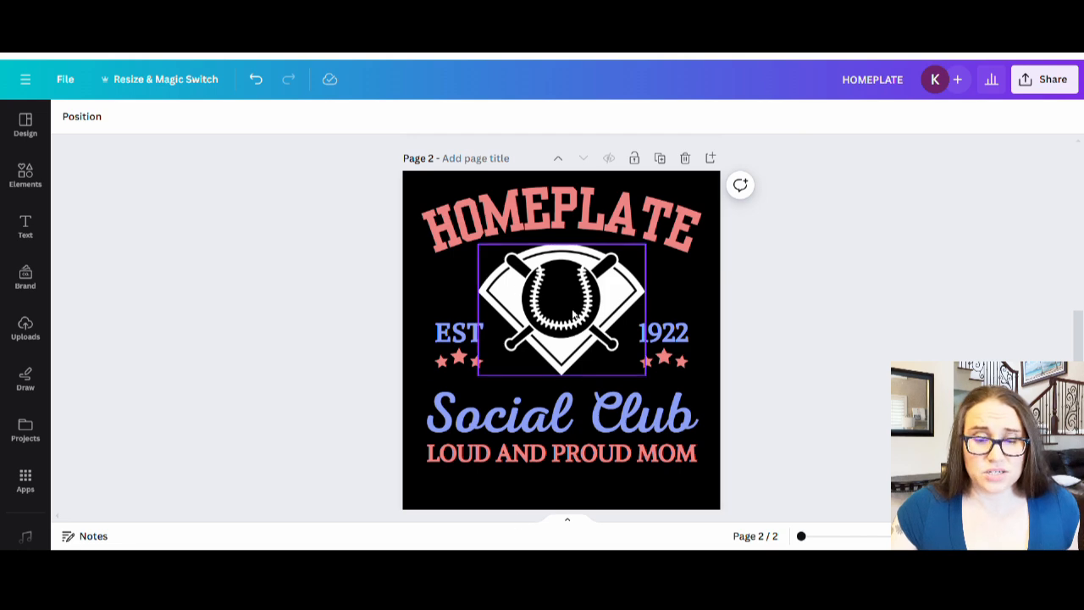
# Recolor the baseball diamond emblem on the black page with a custom warm off-white, #EFEAE4
pyautogui.click(514, 315)
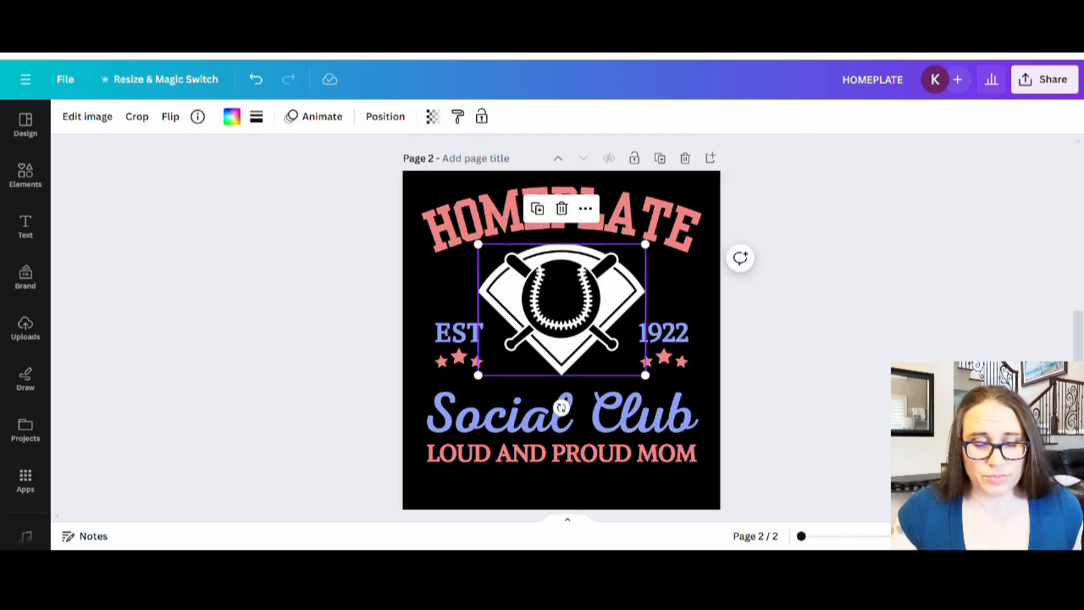
pyautogui.click(232, 117)
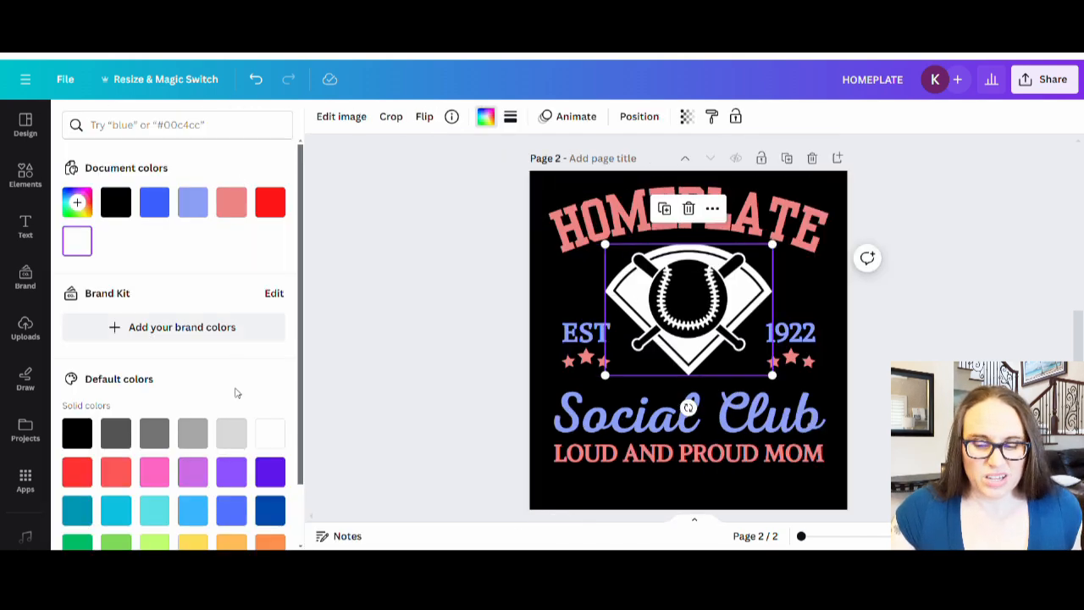
pyautogui.click(231, 433)
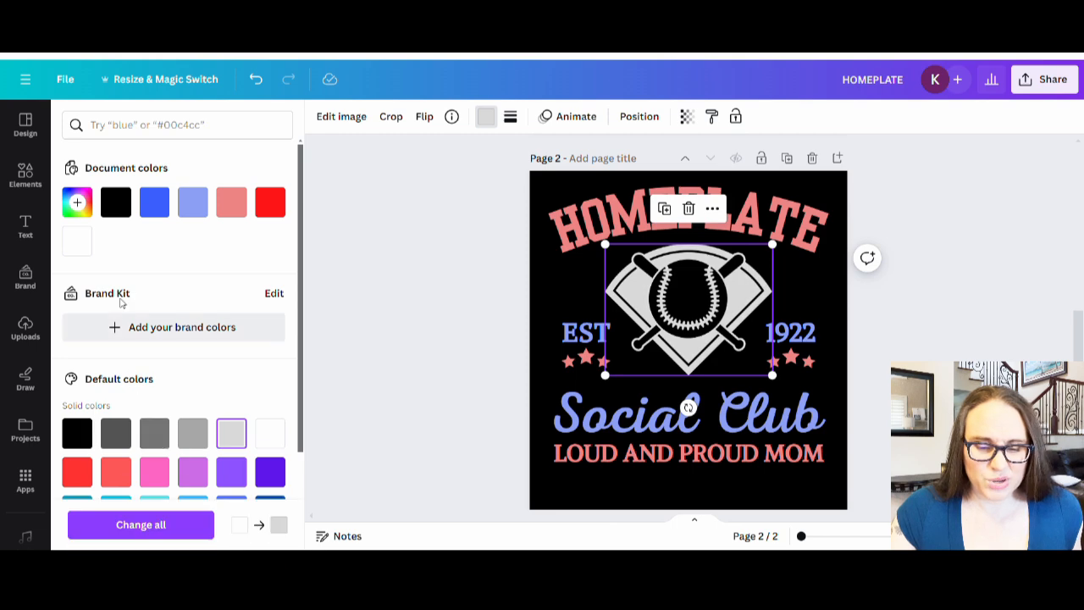
pyautogui.click(77, 203)
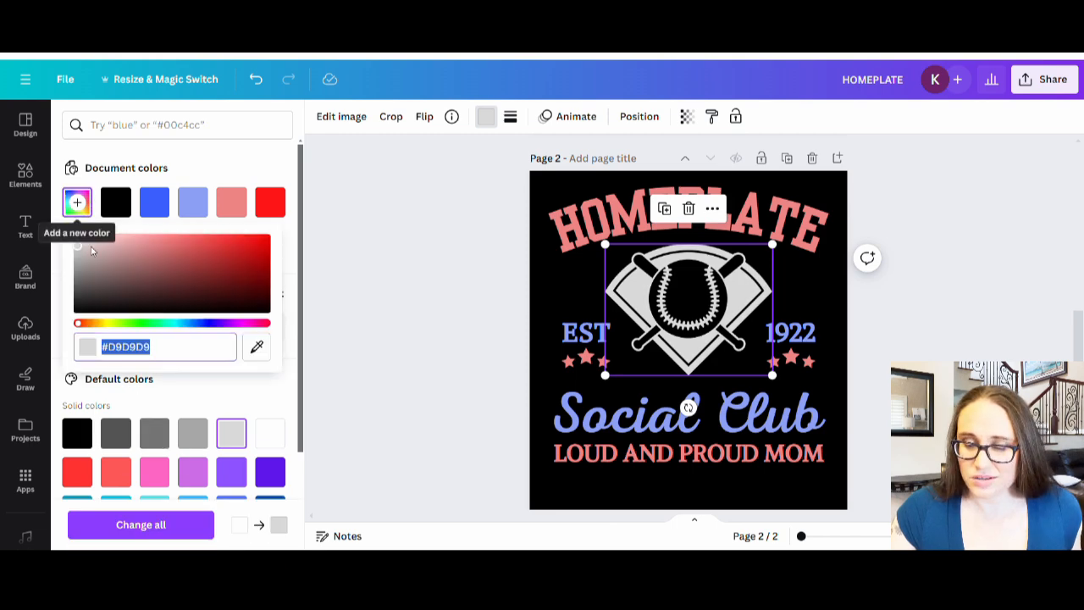
pyautogui.click(97, 324)
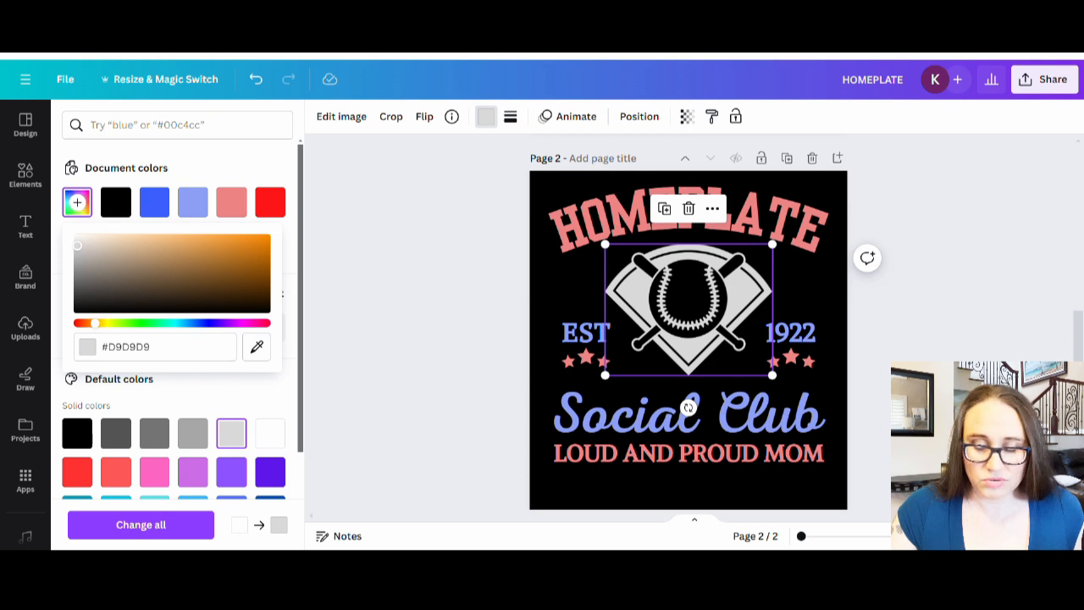
pyautogui.click(86, 246)
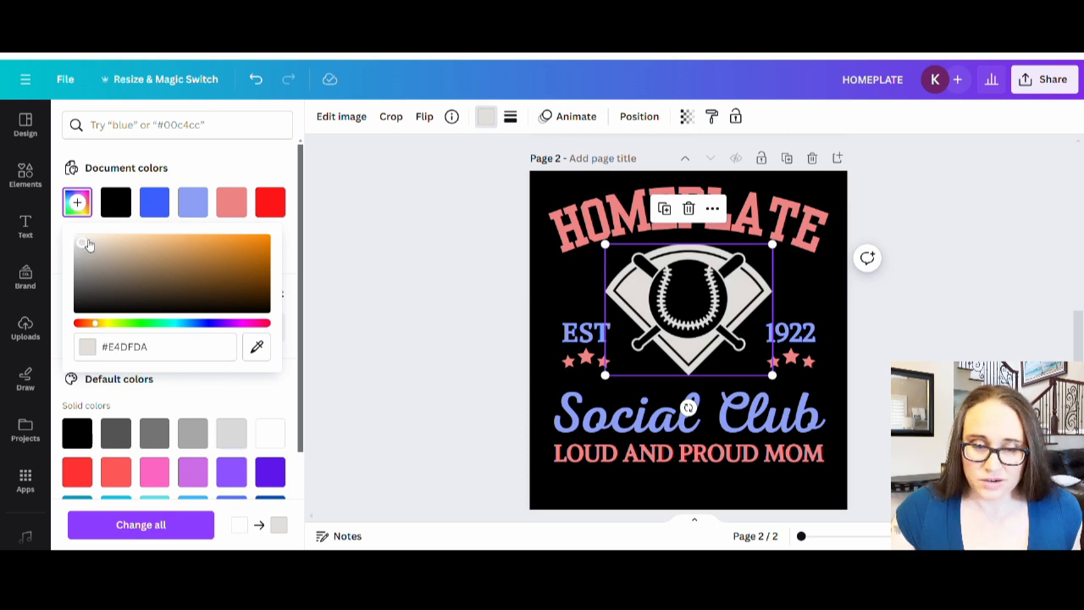
pyautogui.click(88, 244)
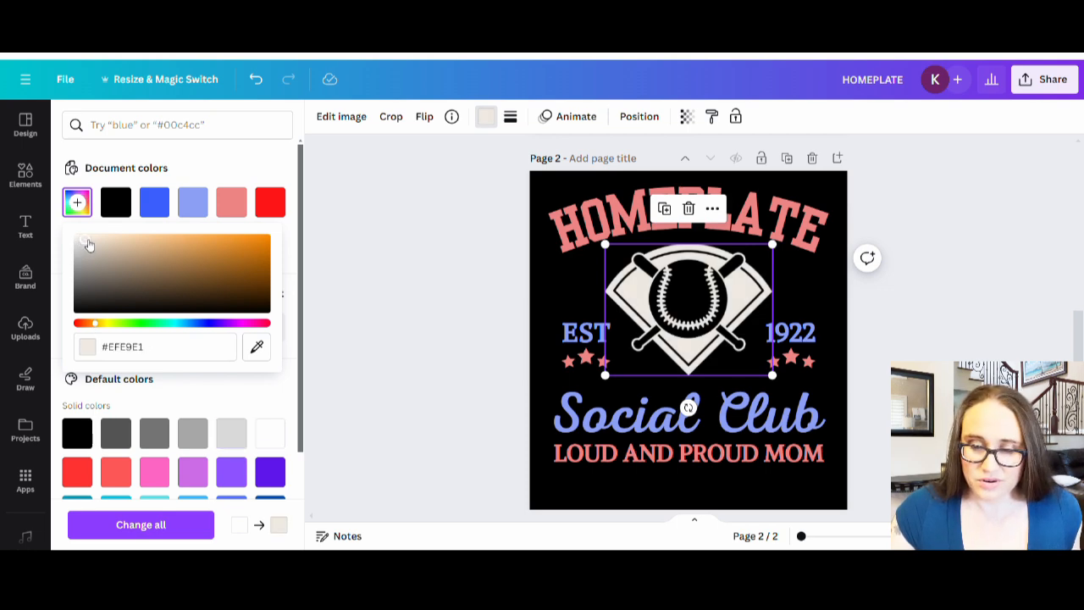
pyautogui.moveTo(85, 242); pyautogui.dragTo(83, 239)
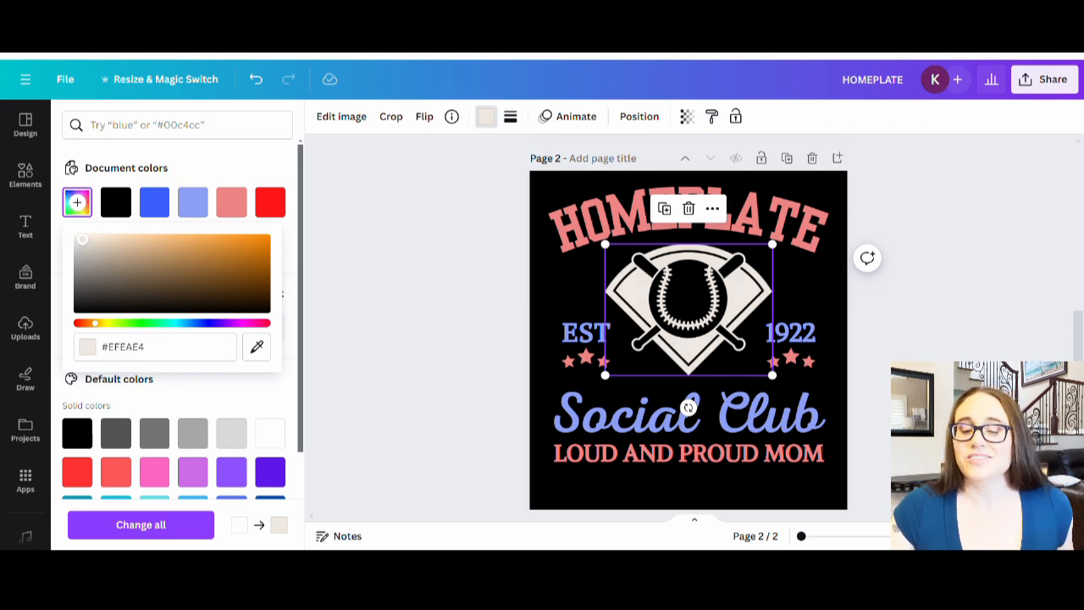
pyautogui.click(943, 335)
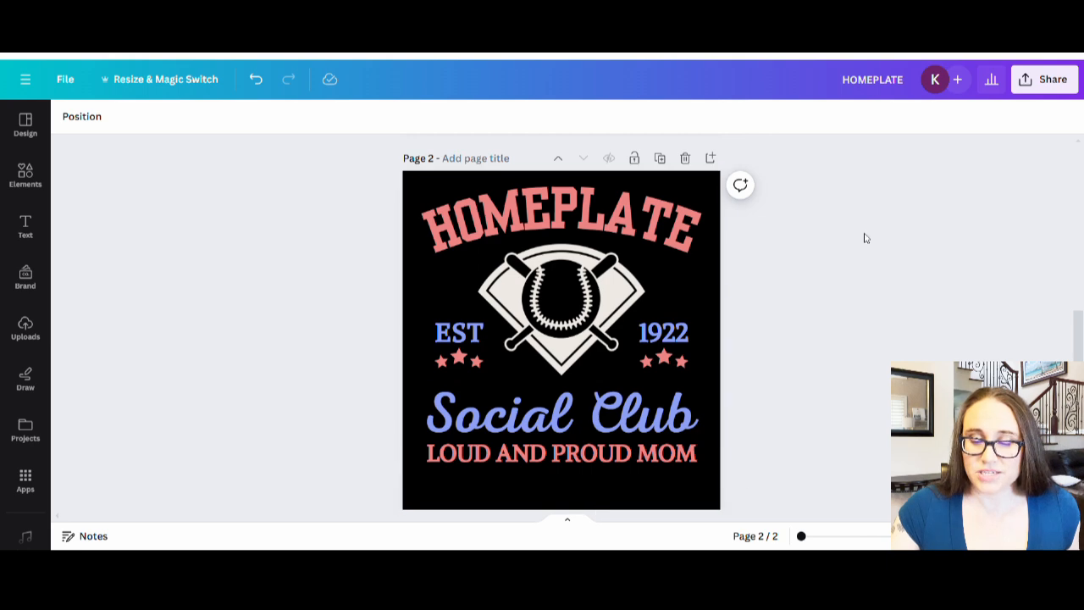
# Set up a PNG download of the design with a transparent background
pyautogui.scroll(5, 818, 384)
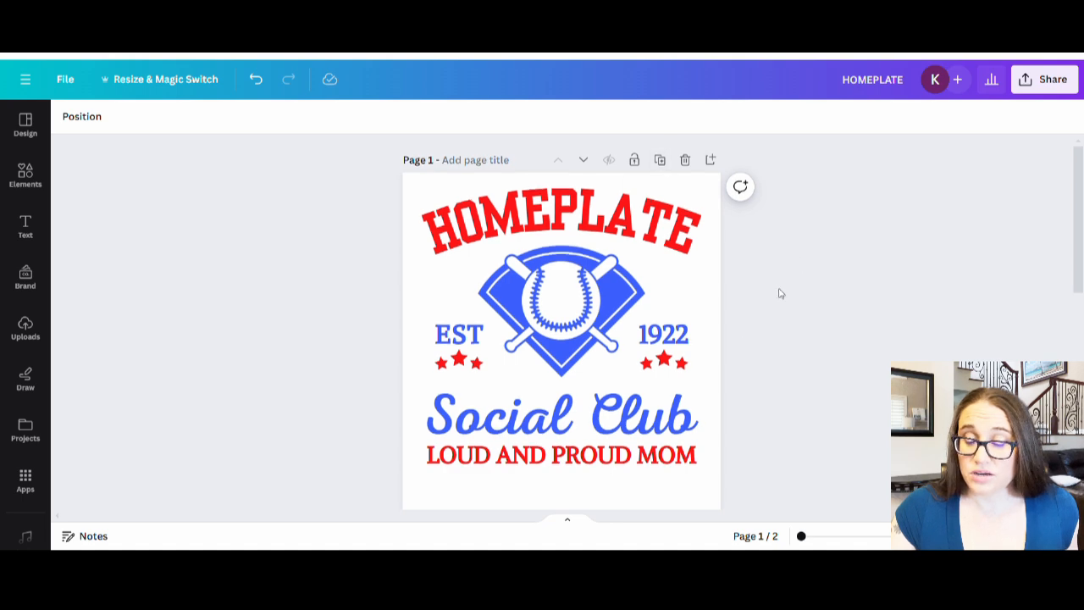
pyautogui.scroll(-1, 779, 293)
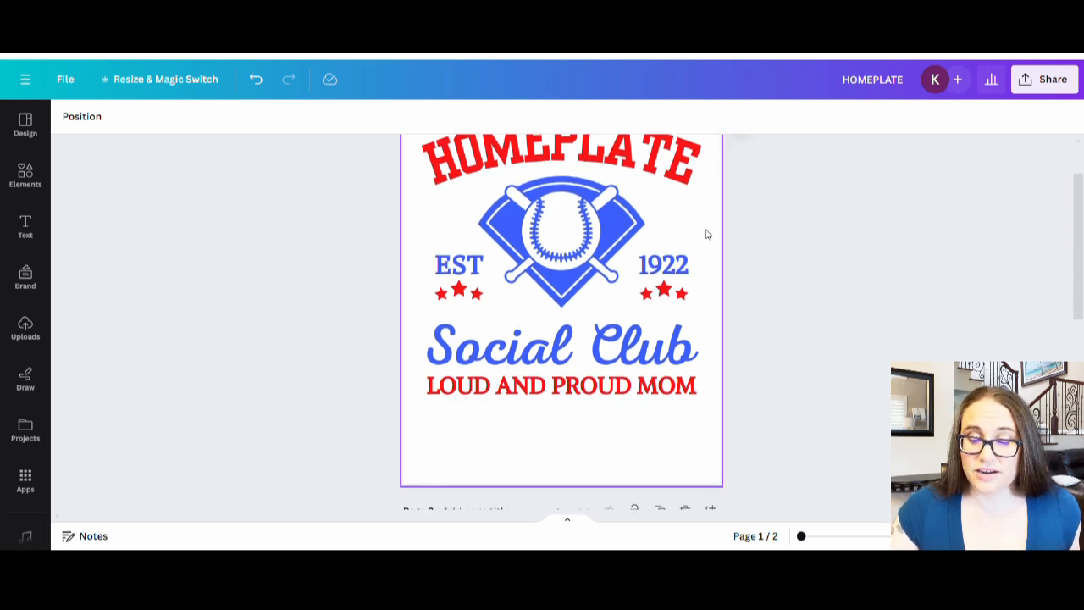
pyautogui.scroll(-1, 784, 235)
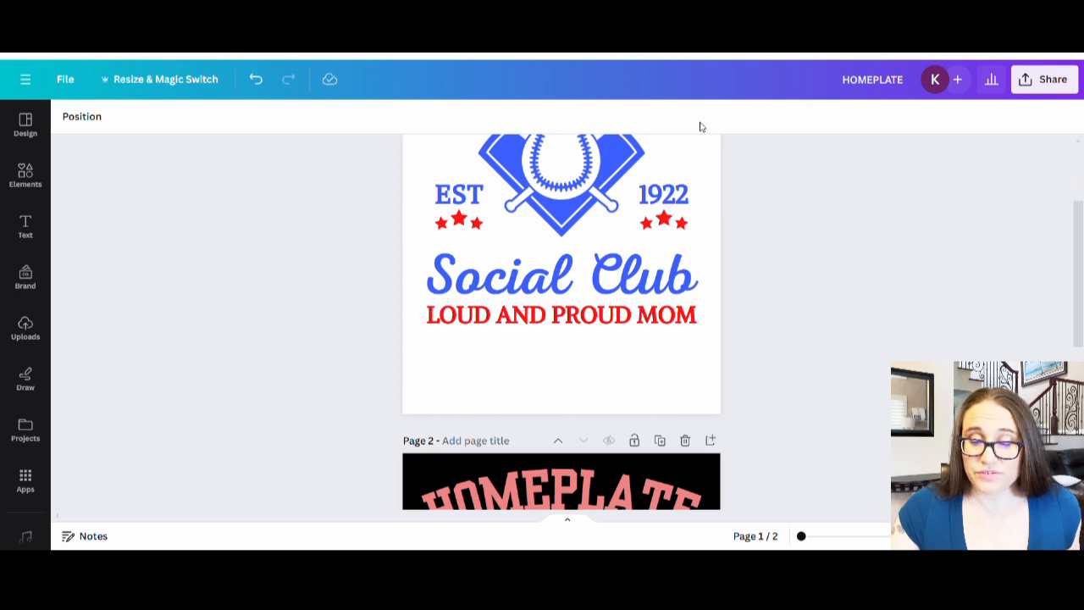
pyautogui.scroll(2, 938, 235)
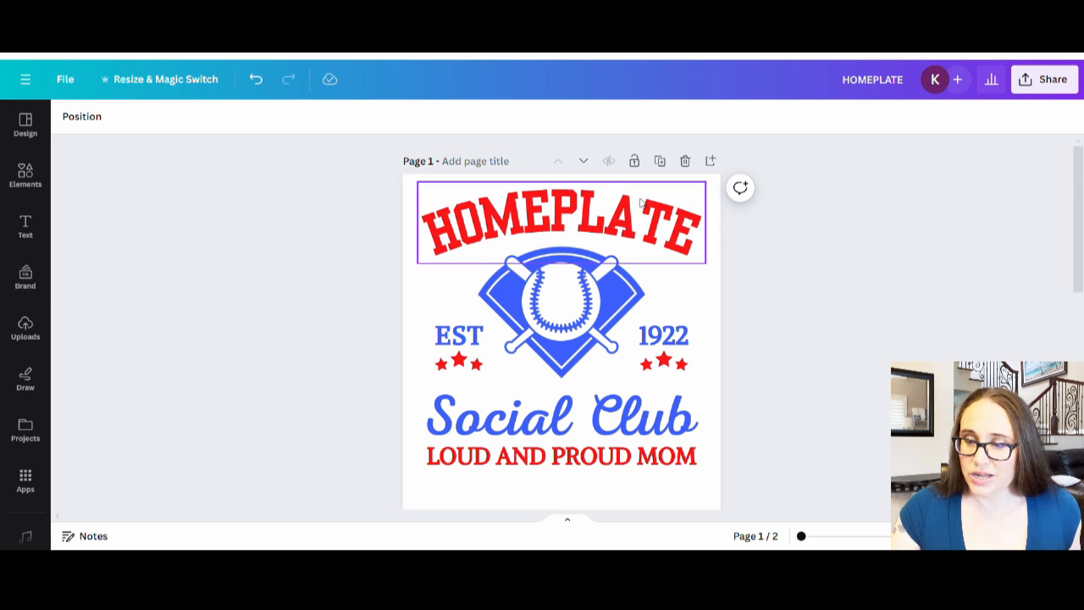
pyautogui.click(1027, 81)
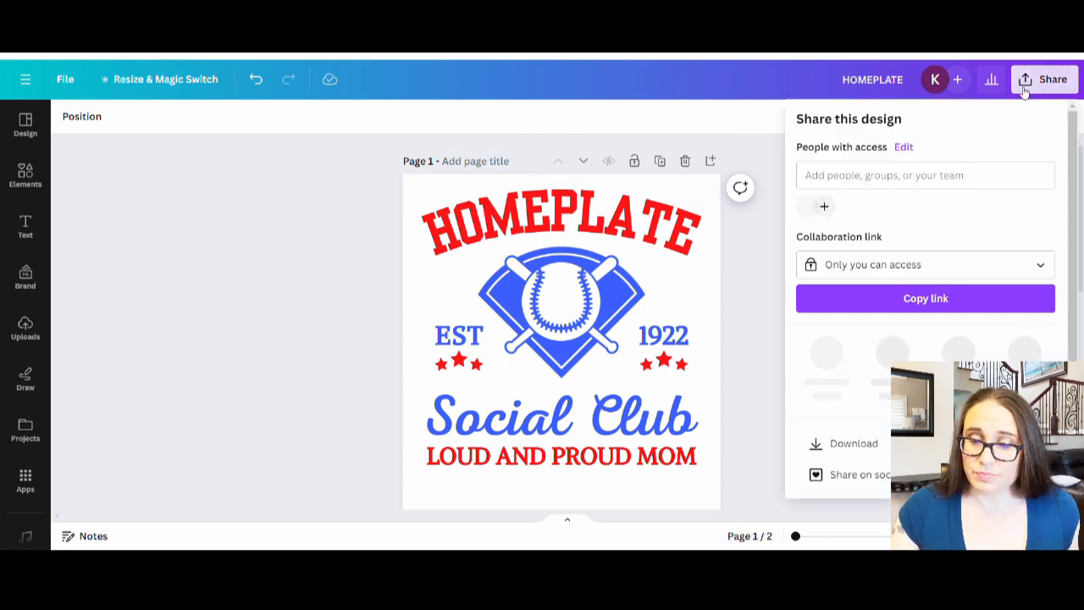
pyautogui.click(856, 447)
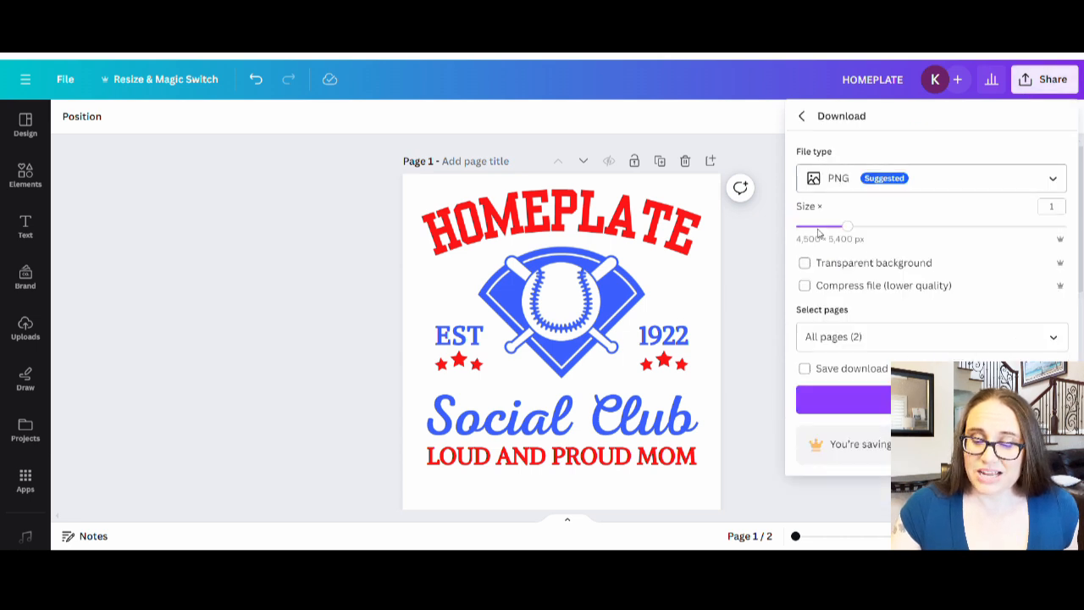
pyautogui.click(805, 263)
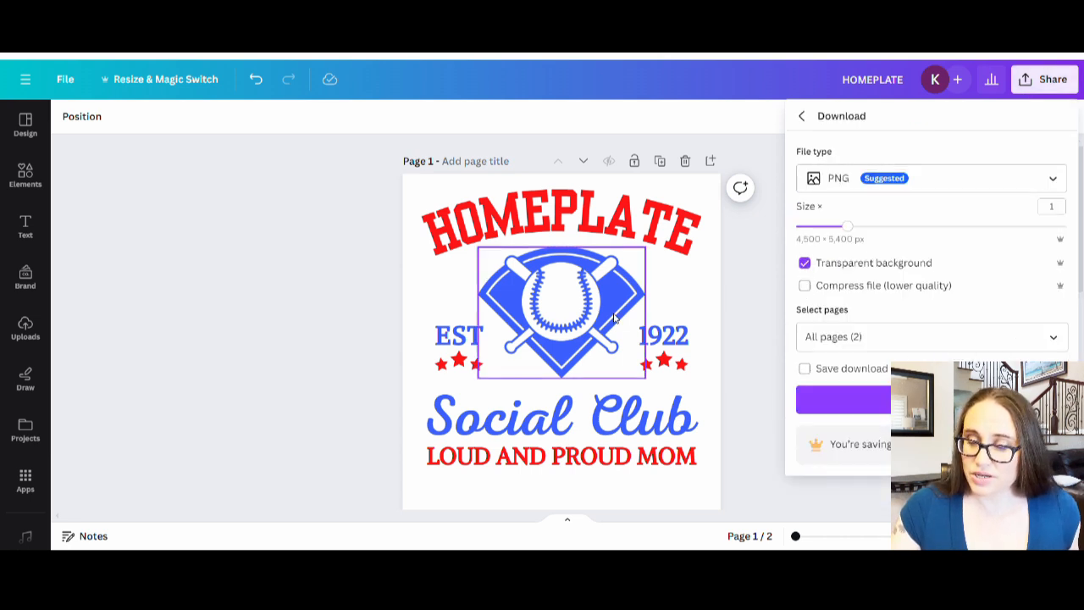
# Restrict the download to page 1, the white version, and download it
pyautogui.click(998, 338)
pyautogui.write('1-2')
pyautogui.click(1047, 346)
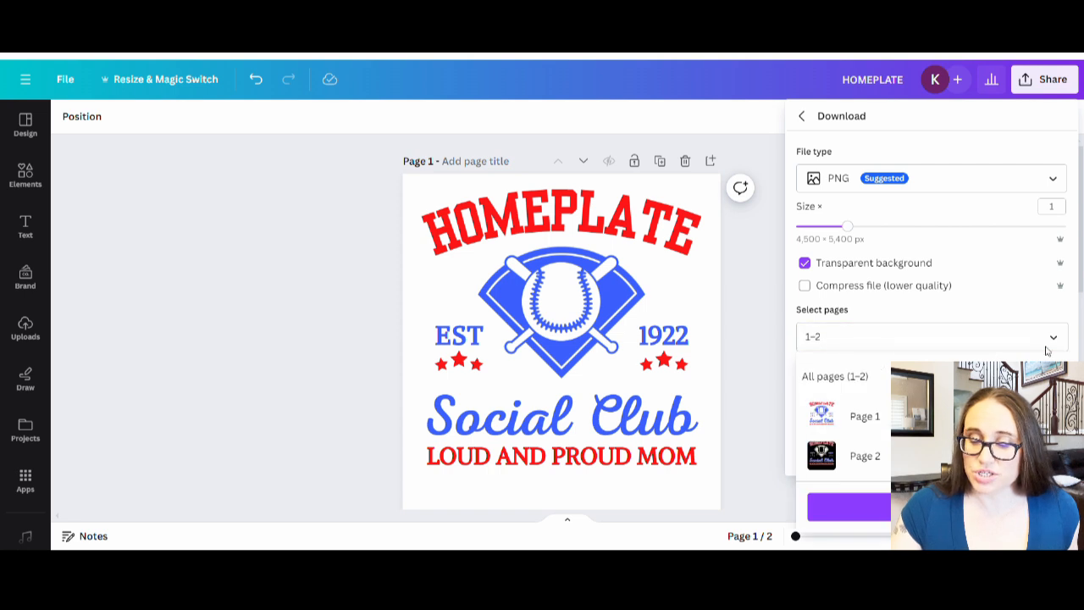
pyautogui.click(1048, 376)
pyautogui.click(1048, 416)
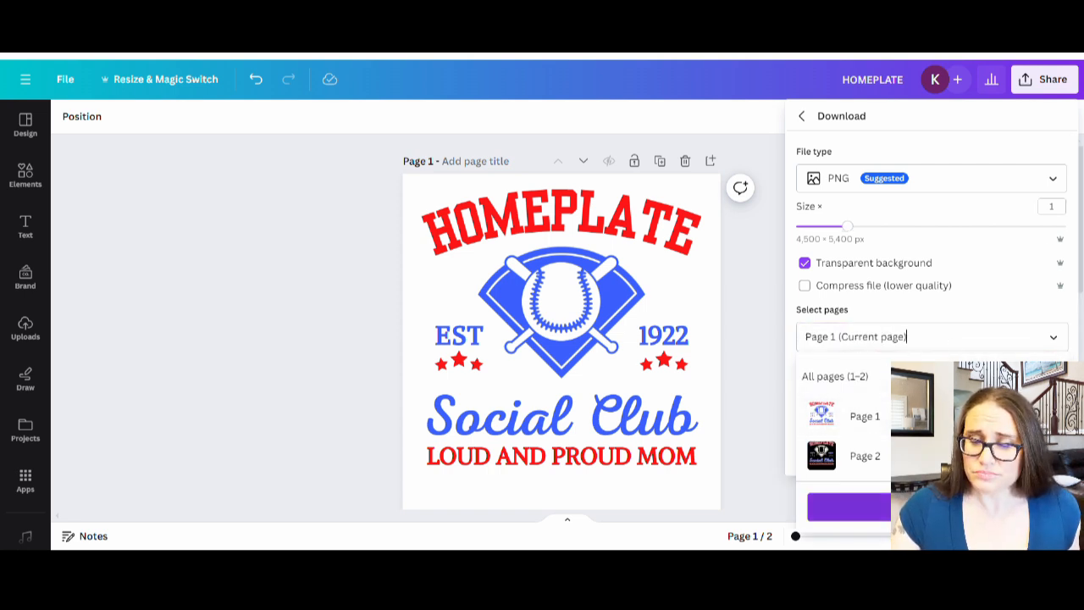
pyautogui.click(931, 506)
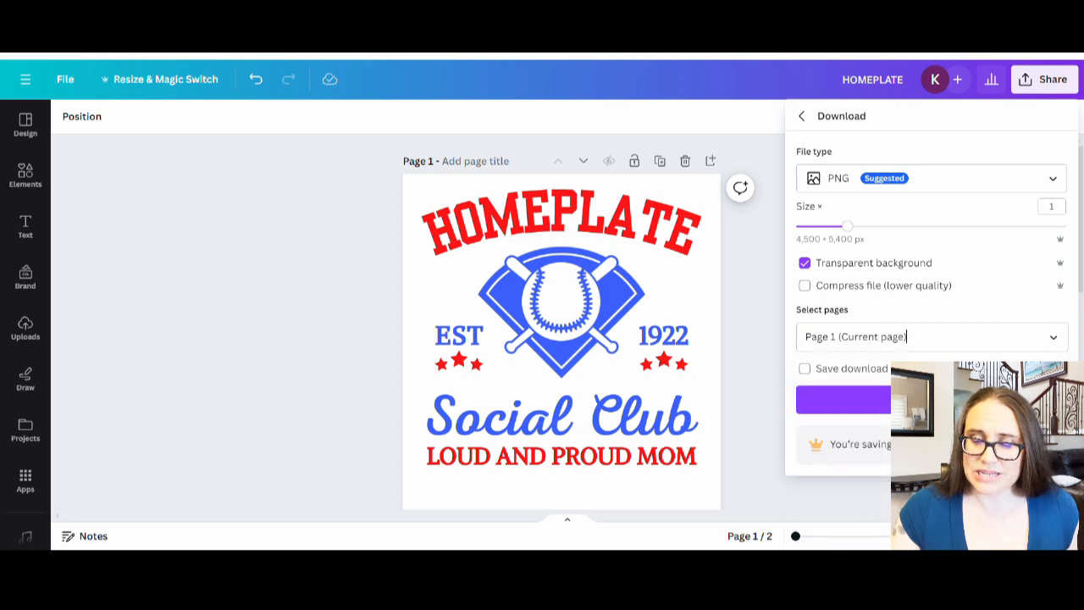
pyautogui.click(847, 399)
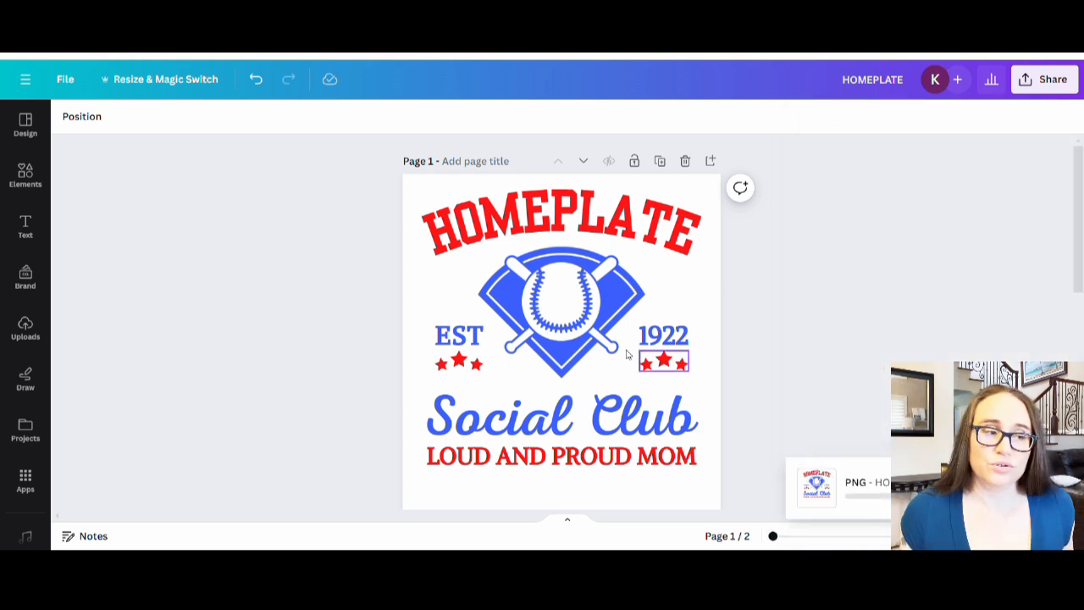